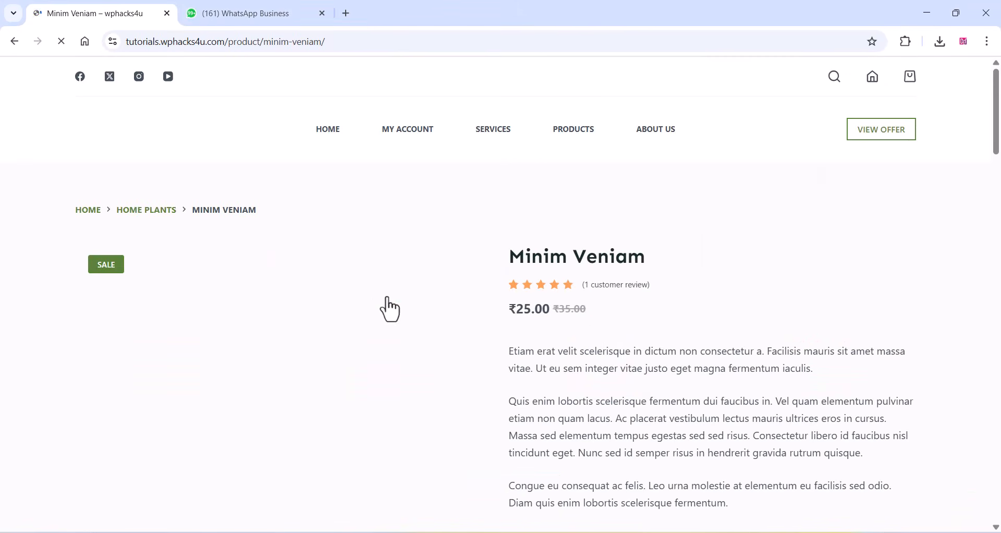
- Start a WhatsApp enquiry about the Minim Veniam product from its store page and allow the WhatsApp app to open
scroll(481, 285, "down", 2)
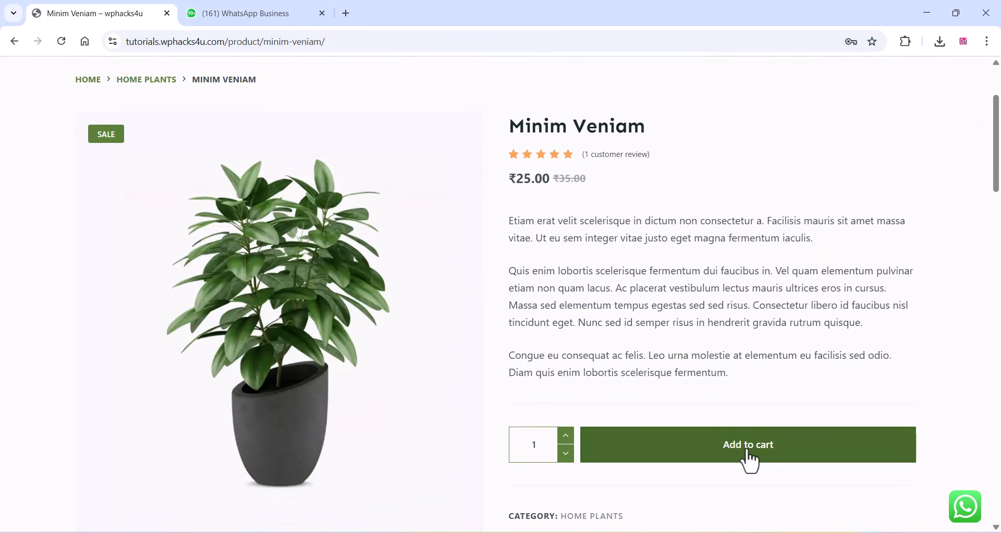
left_click(965, 506)
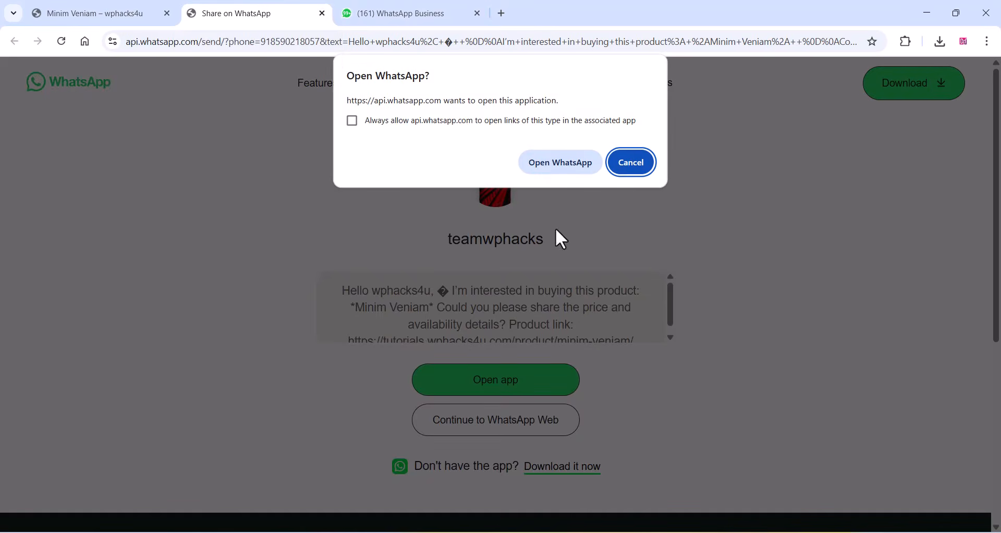
left_click(558, 163)
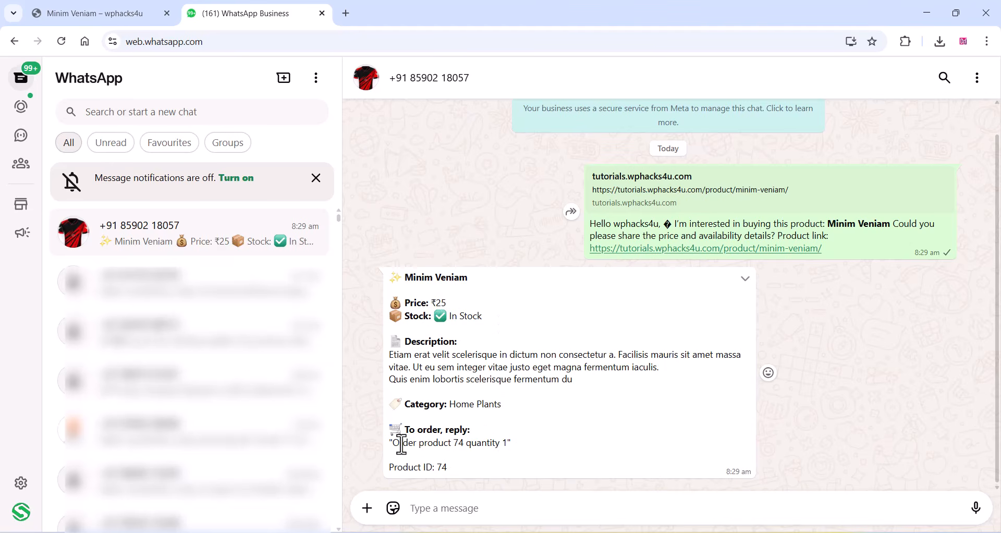
- Copy the suggested reply from the bot's product message and send "Order product 74 quantity 1" in the chat
left_click_drag(394, 443, 505, 444)
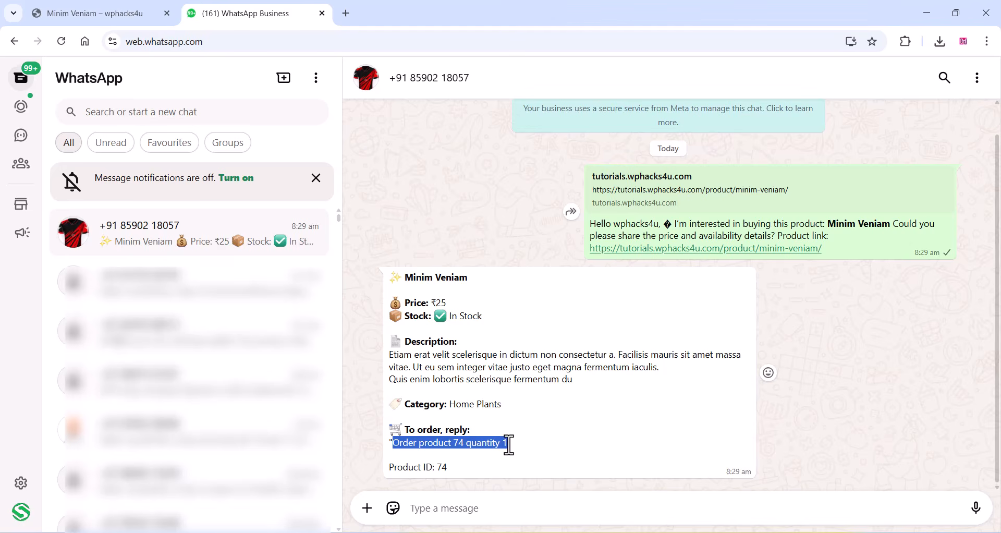
right_click(488, 446)
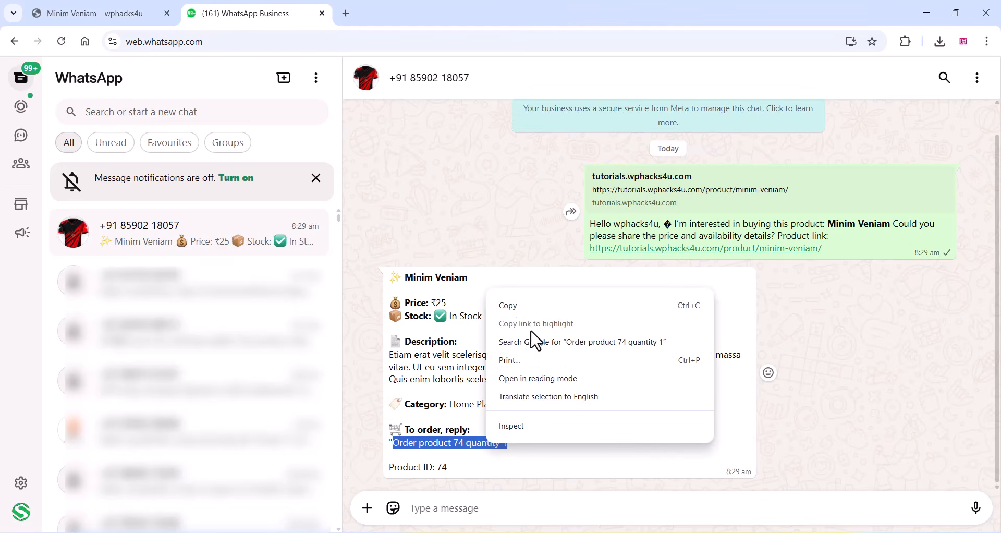
left_click(513, 306)
right_click(423, 511)
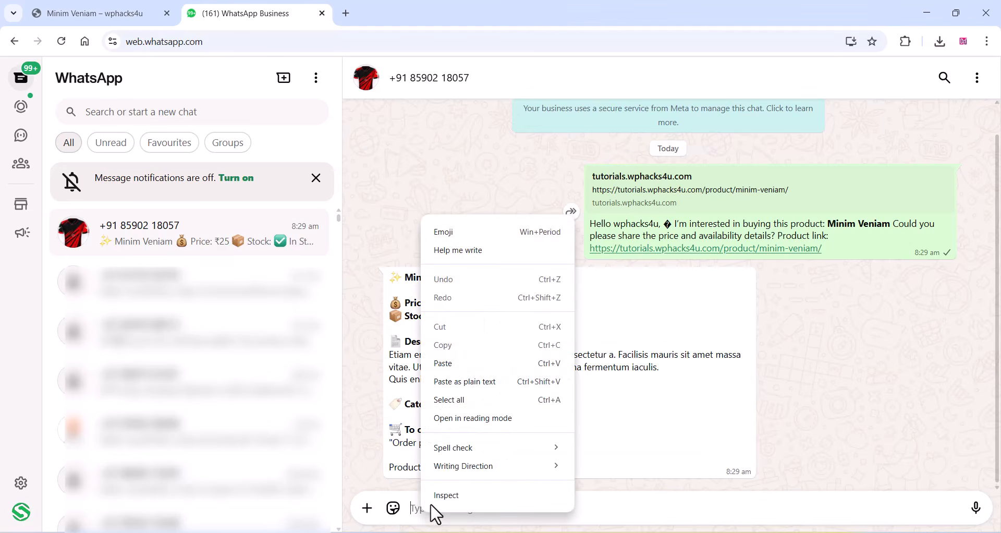
left_click(458, 364)
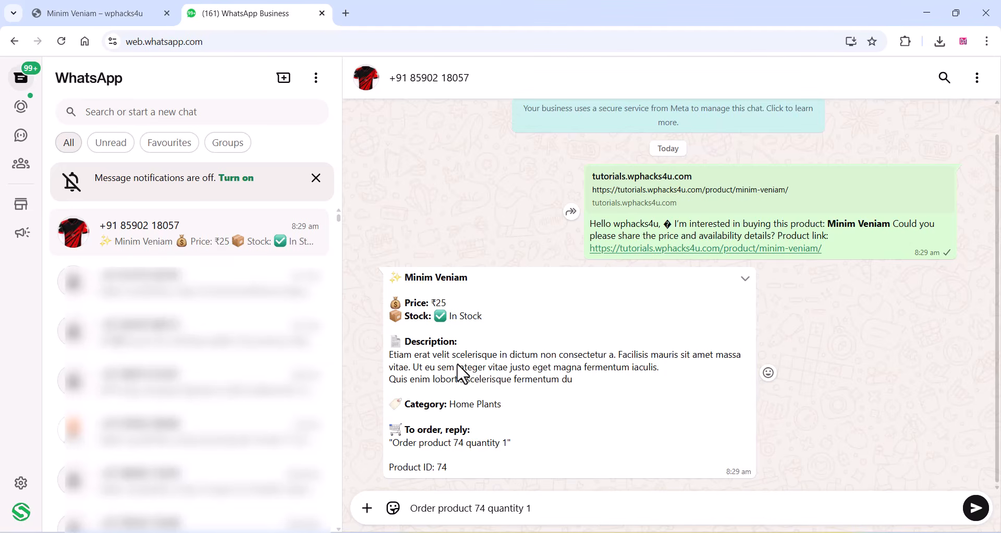
key("Return")
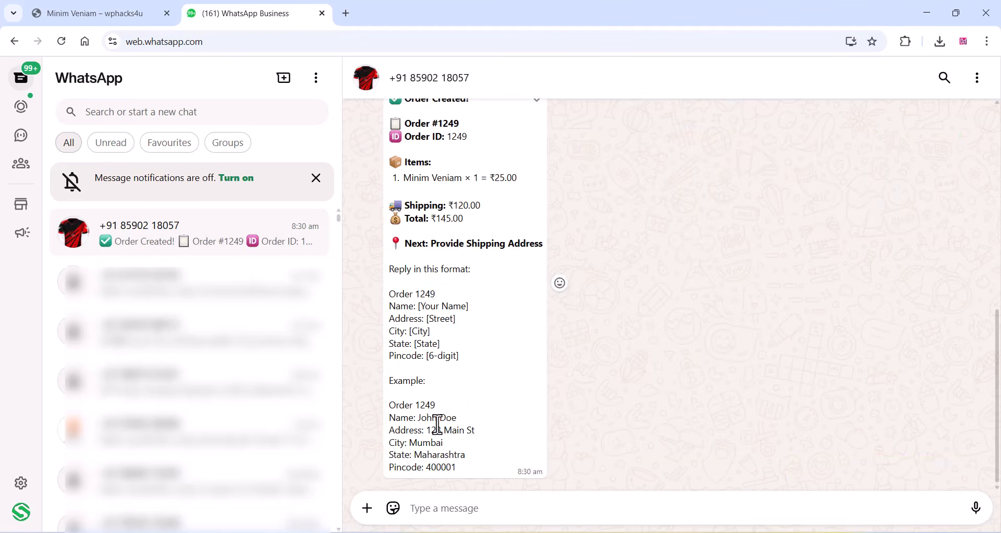
- Review the order message, copy its example shipping details and send them as the reply in the chat
scroll(440, 425, "up", 3)
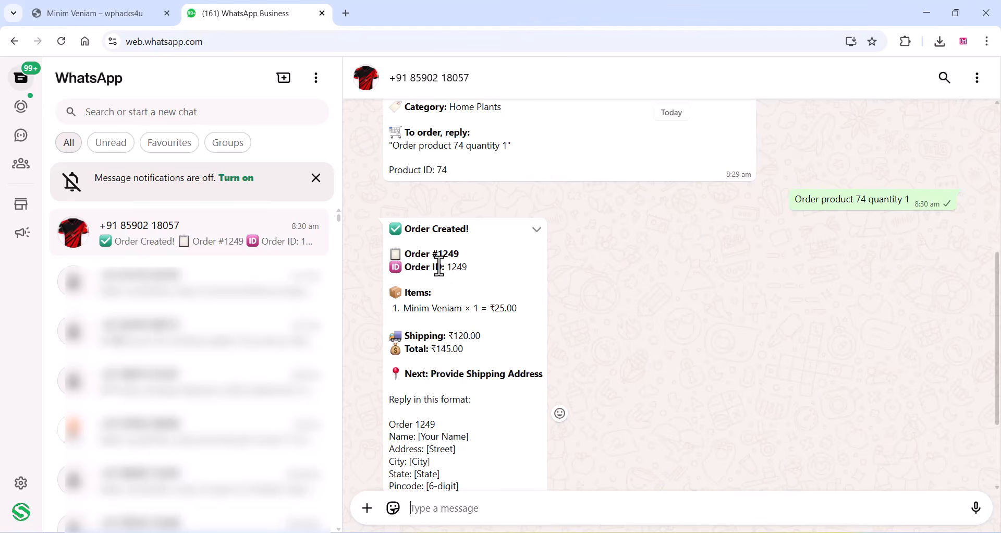
scroll(443, 303, "down", 1)
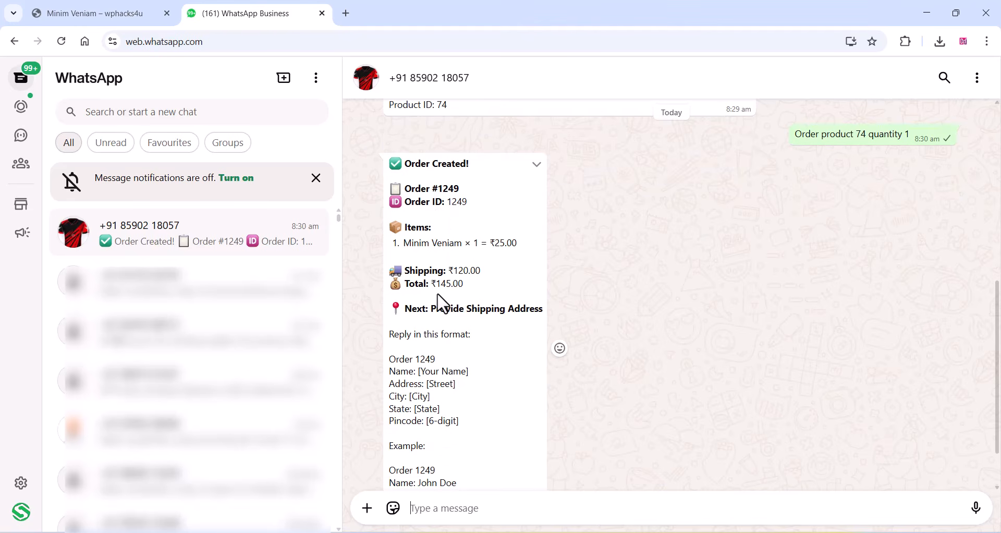
scroll(442, 303, "down", 1)
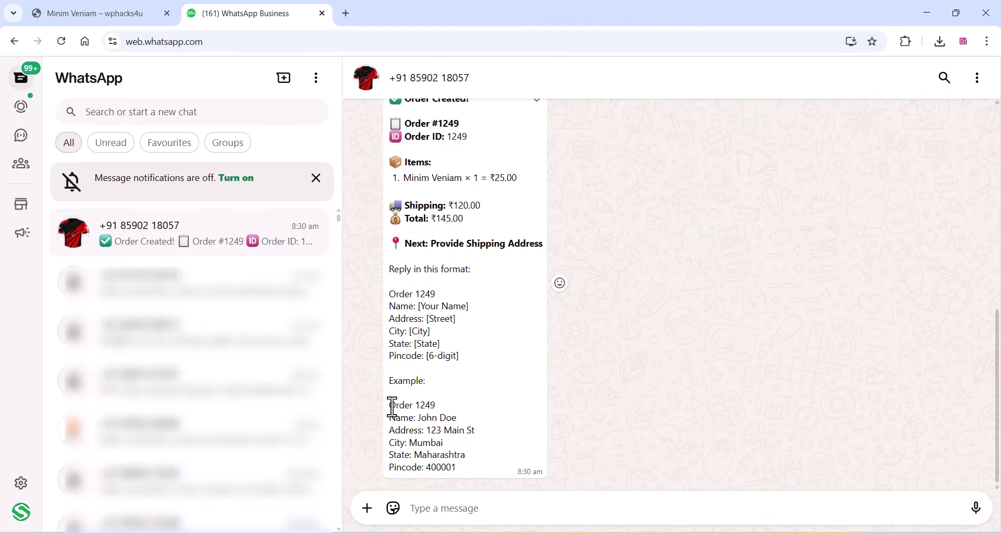
left_click_drag(392, 407, 467, 477)
right_click(424, 452)
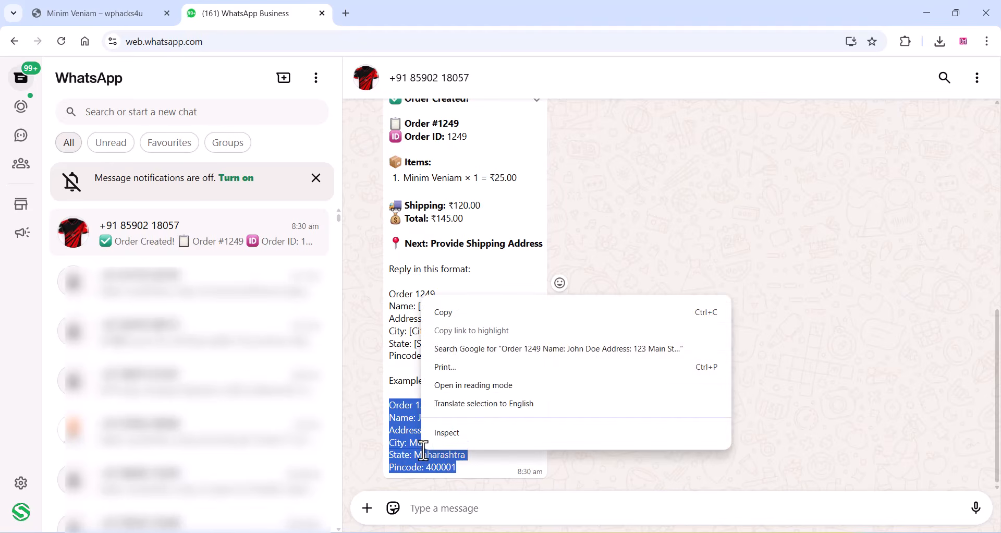
left_click(442, 313)
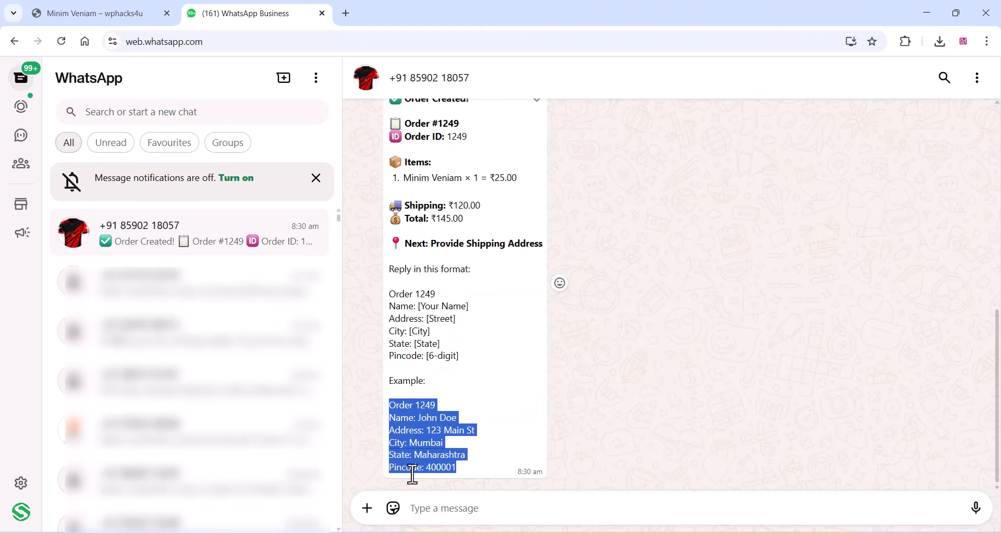
right_click(423, 508)
left_click(468, 358)
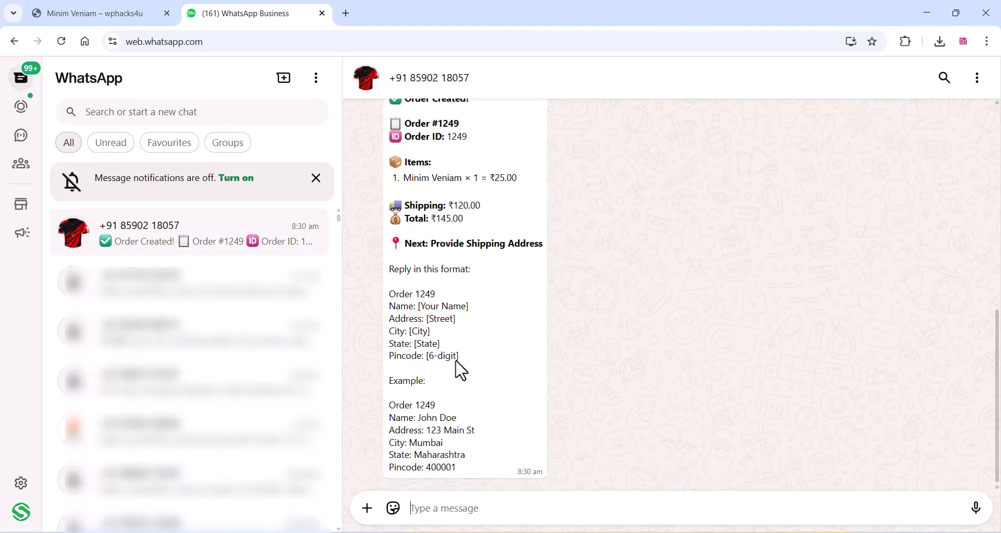
left_click(975, 508)
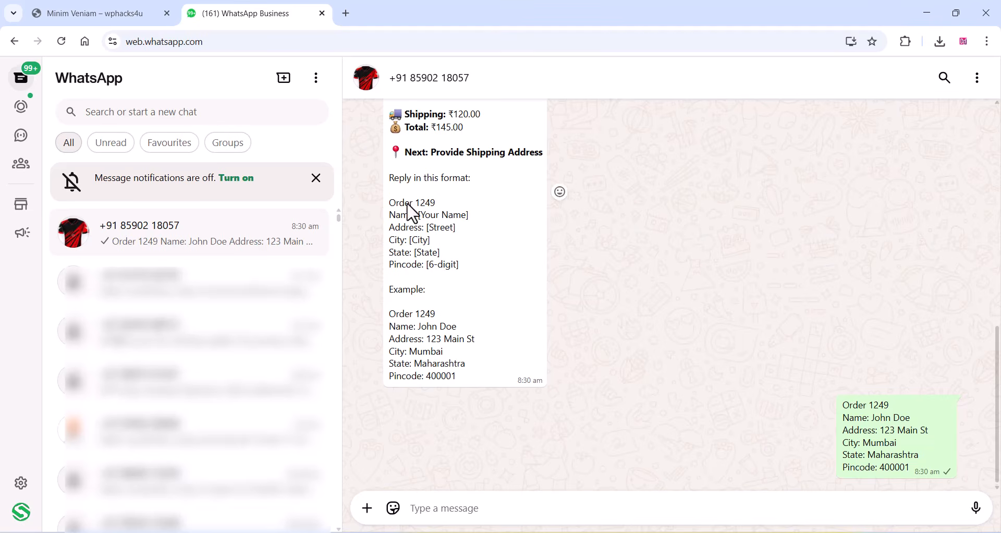
- Open the payment link in the order confirmation message, complete the payment and close the Thankyou page
scroll(449, 270, "up", 4)
scroll(451, 273, "down", 3)
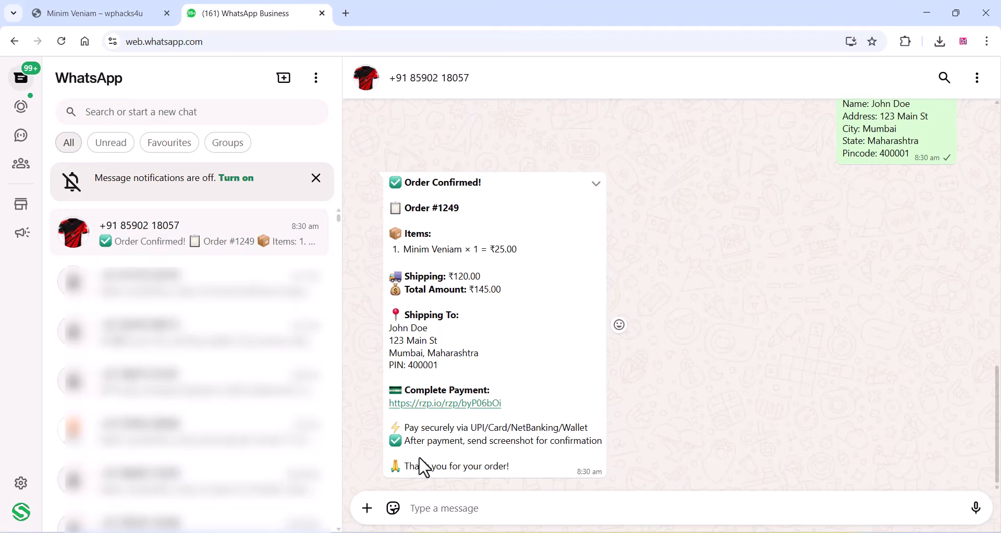
left_click(449, 405)
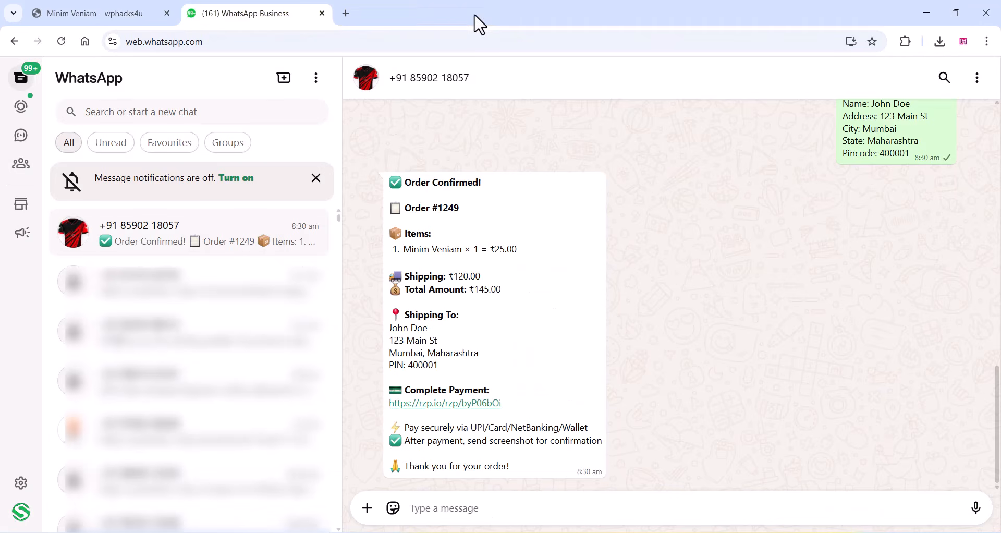
left_click(477, 13)
- Ask the bot "where is my order" and answer its tracking request with the word "order" plus the order number
left_click(435, 508)
type("where")
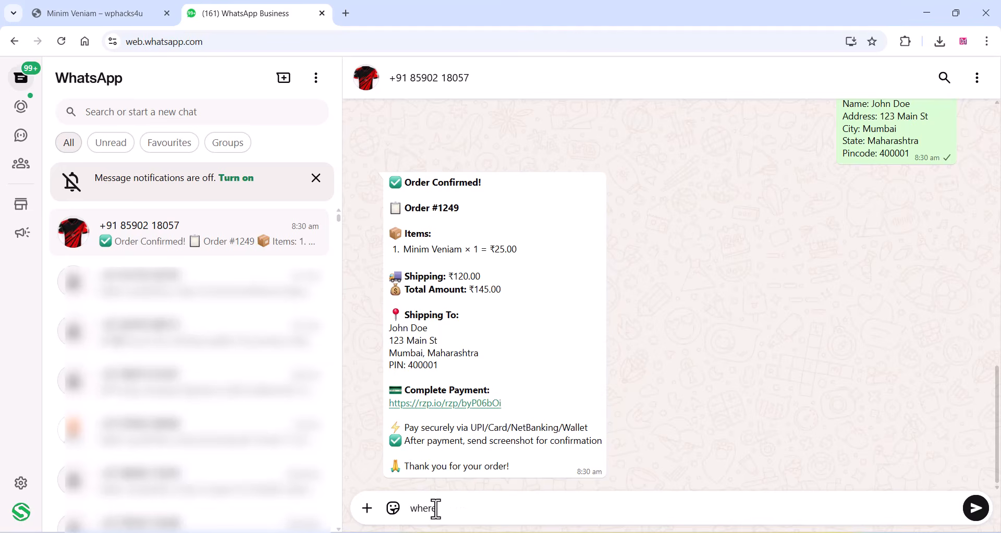
type(" is my order")
key("Return")
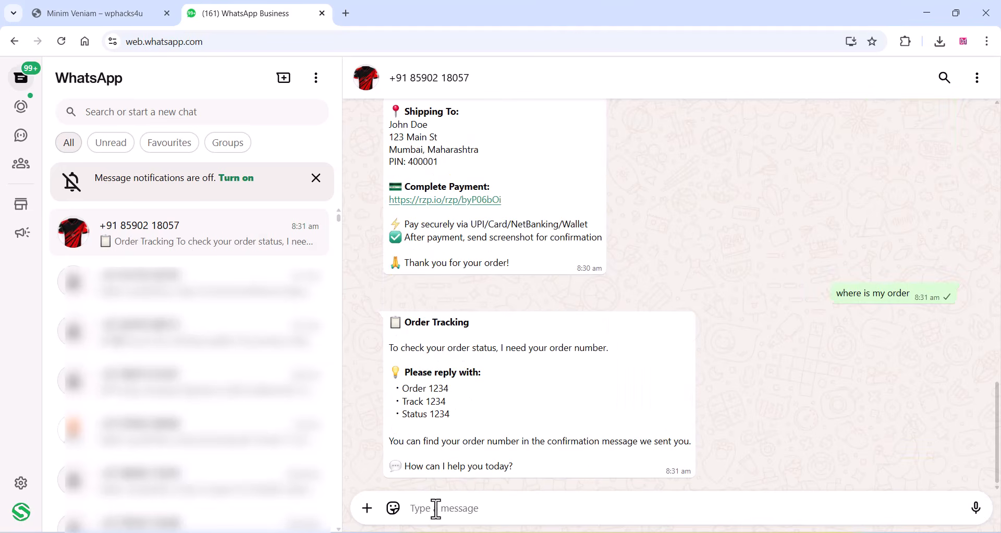
type("o")
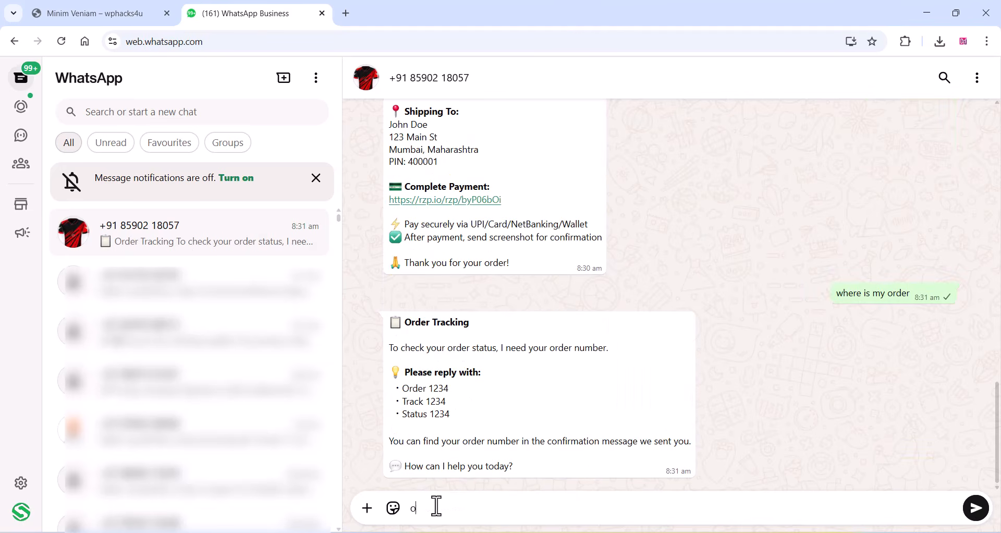
type("rder 1249")
key("Return")
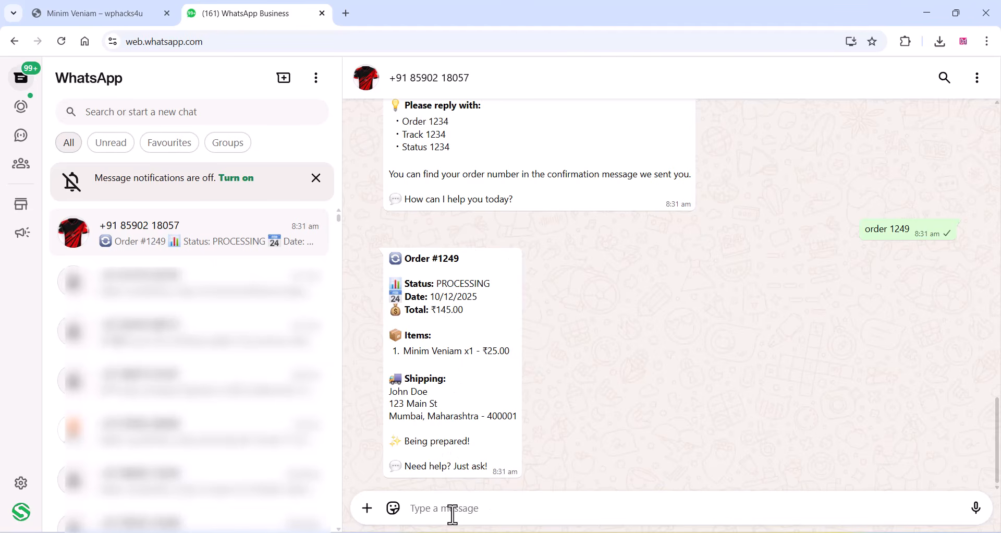
- Ask the bot "what is your refund policy" and send a message asking to track the order
type("what is your refund policy")
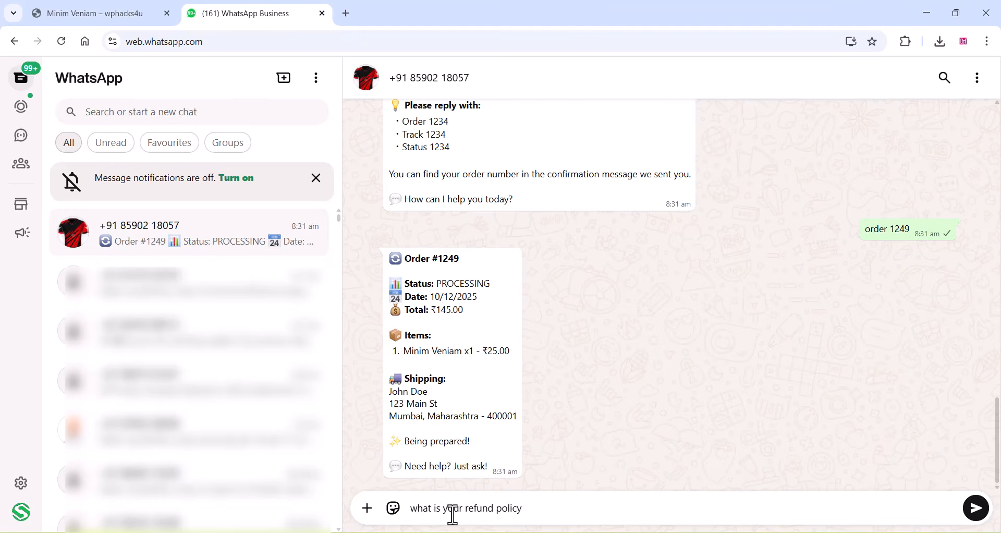
key("Return")
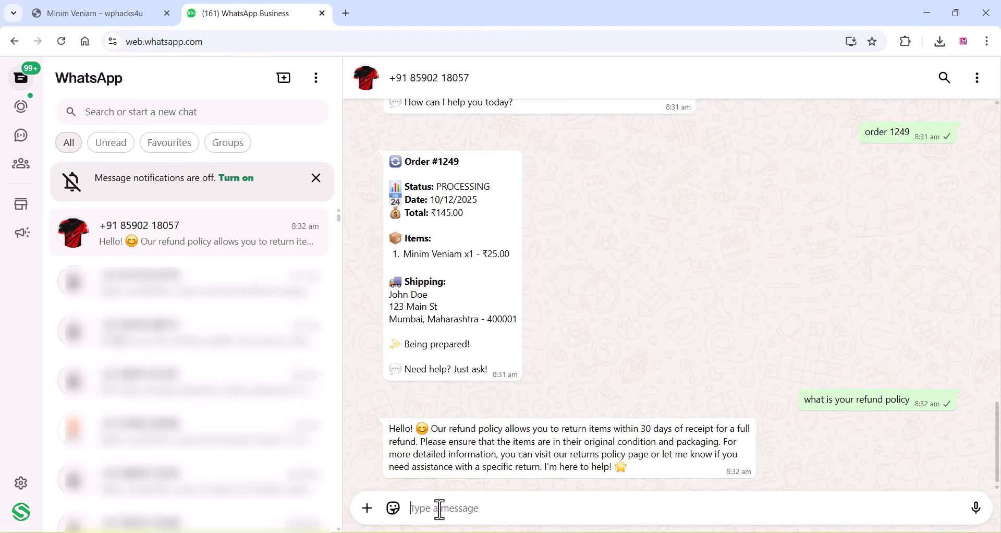
type("i want track my order")
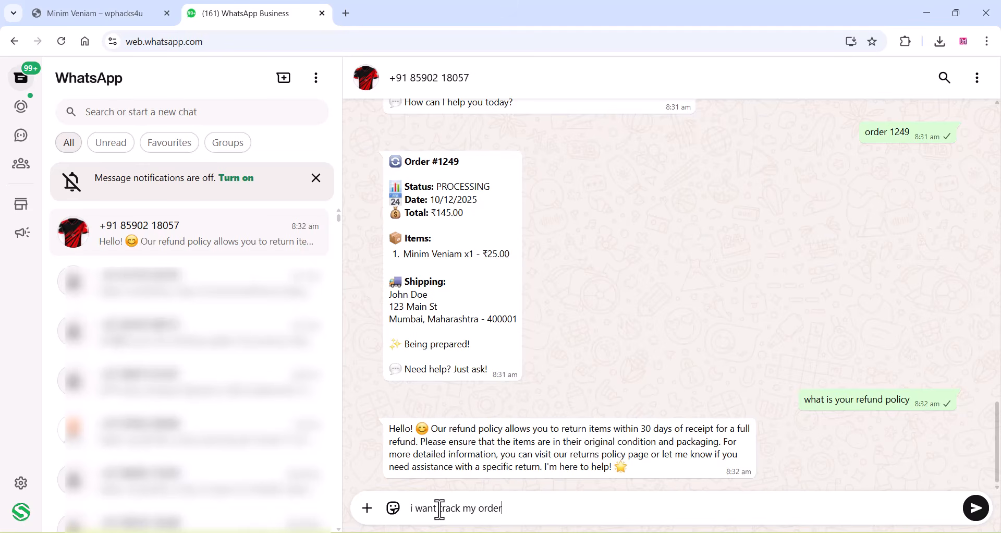
key("Return")
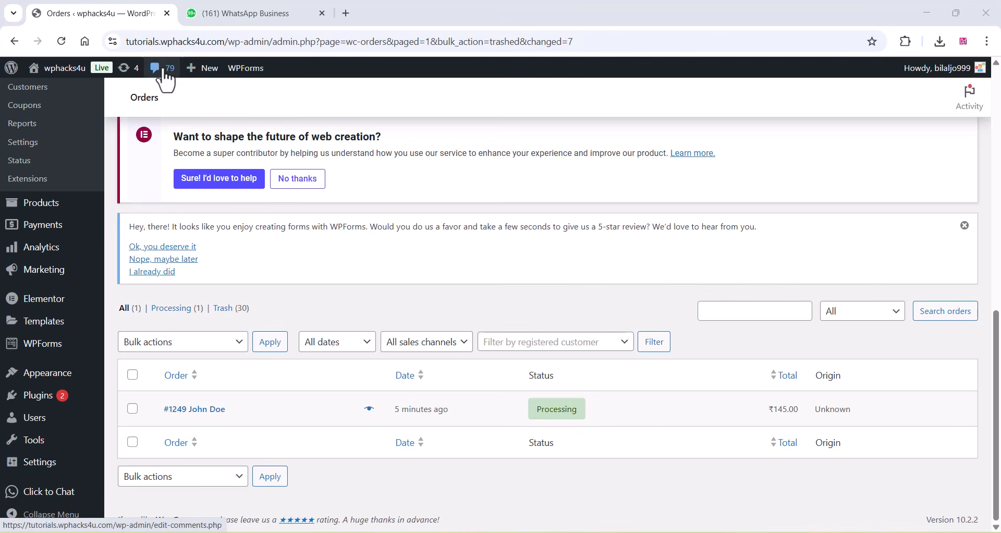
- Open the processing order from the WooCommerce orders list in the WordPress admin
left_click(210, 412)
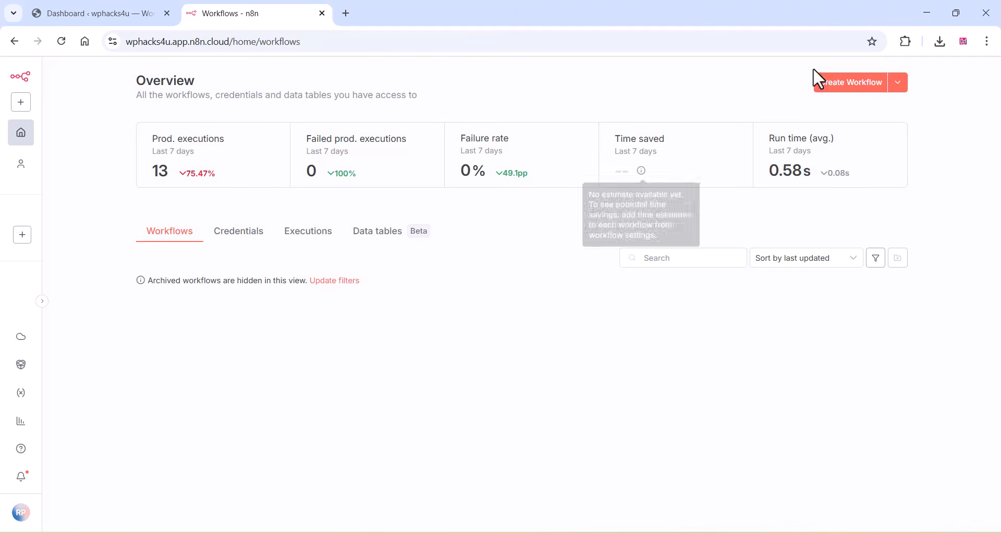
- Create a new workflow in n8n and open its additional workflow options
left_click(848, 83)
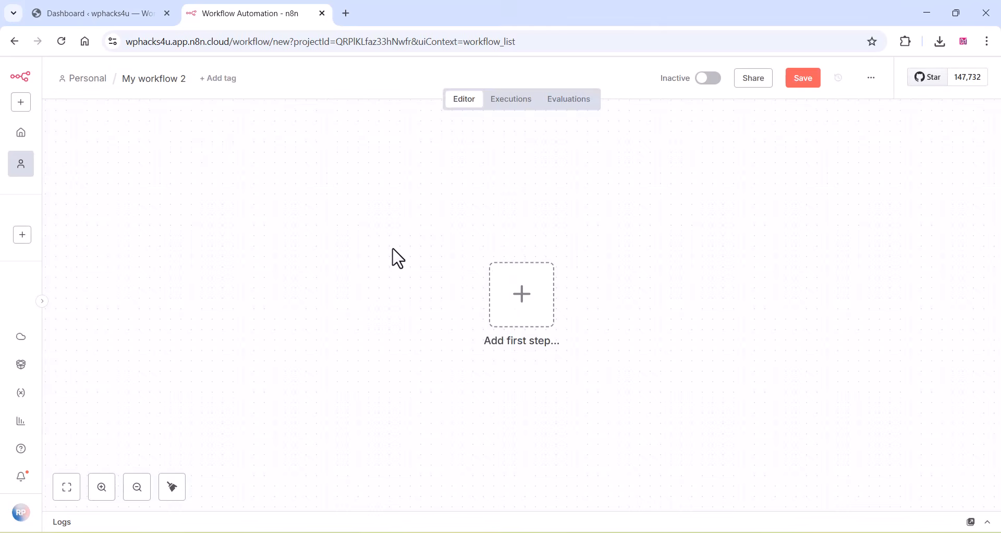
left_click(872, 79)
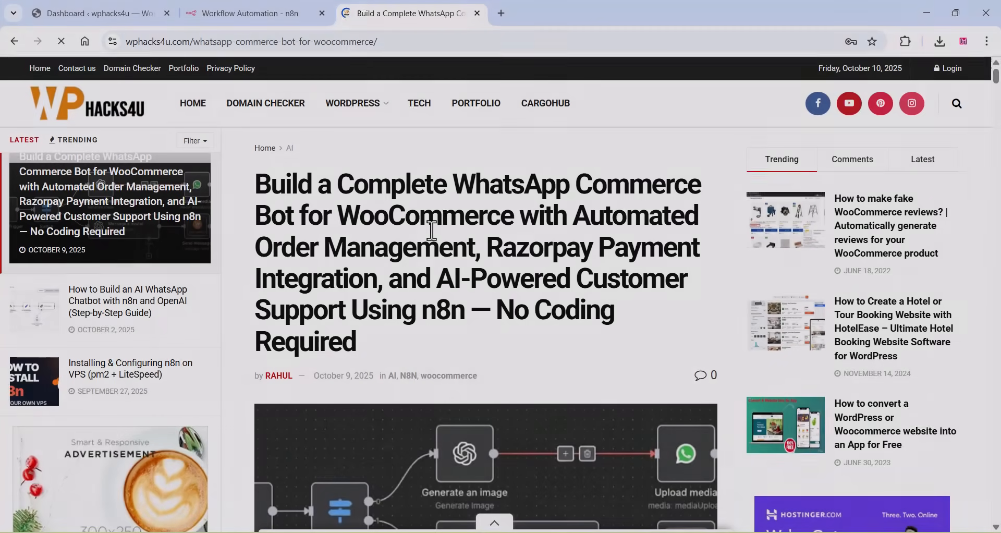
- Download the "WhatsApp N8N" JSON workflow from Step 1 of the wphacks4u.com WhatsApp commerce bot article, dismissing the ad
scroll(432, 230, "down", 8)
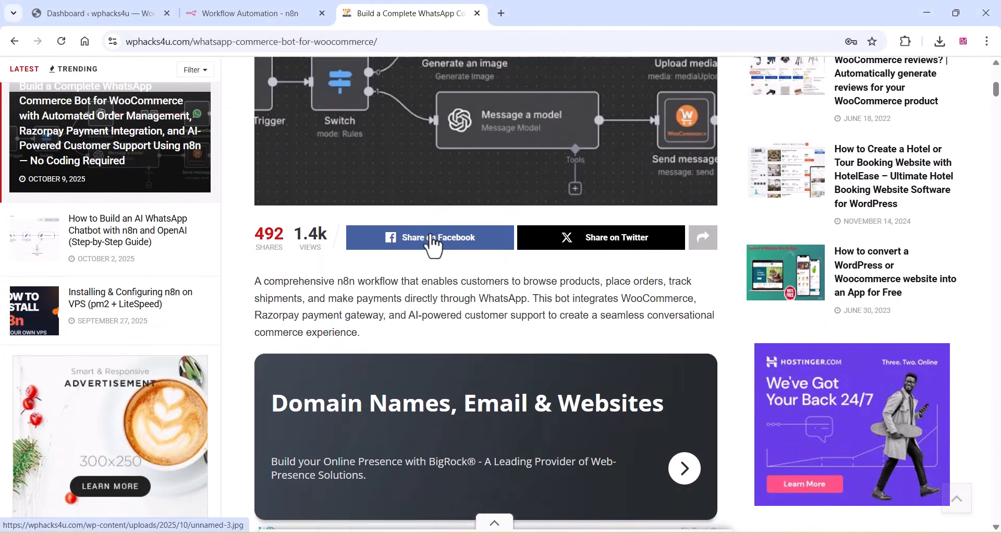
scroll(431, 240, "down", 15)
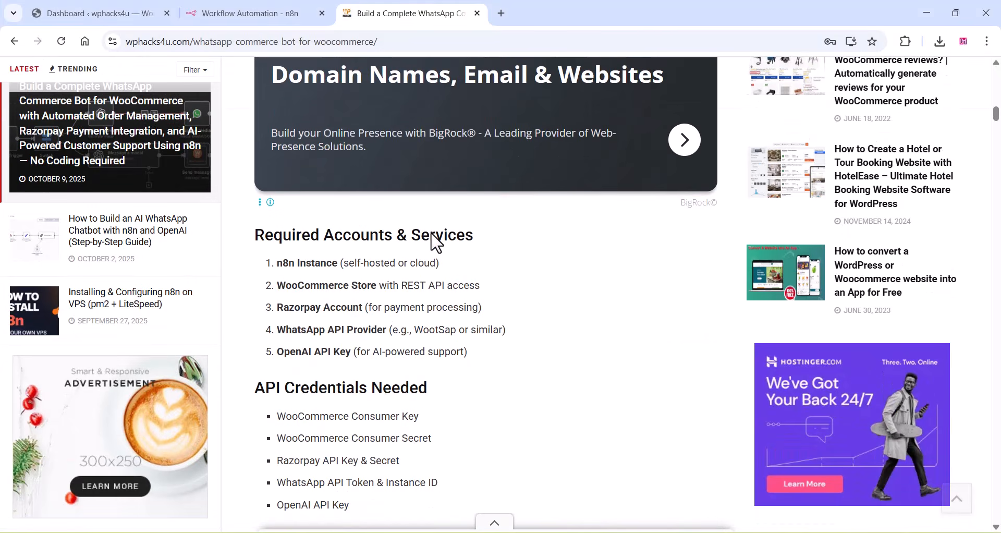
scroll(436, 242, "down", 12)
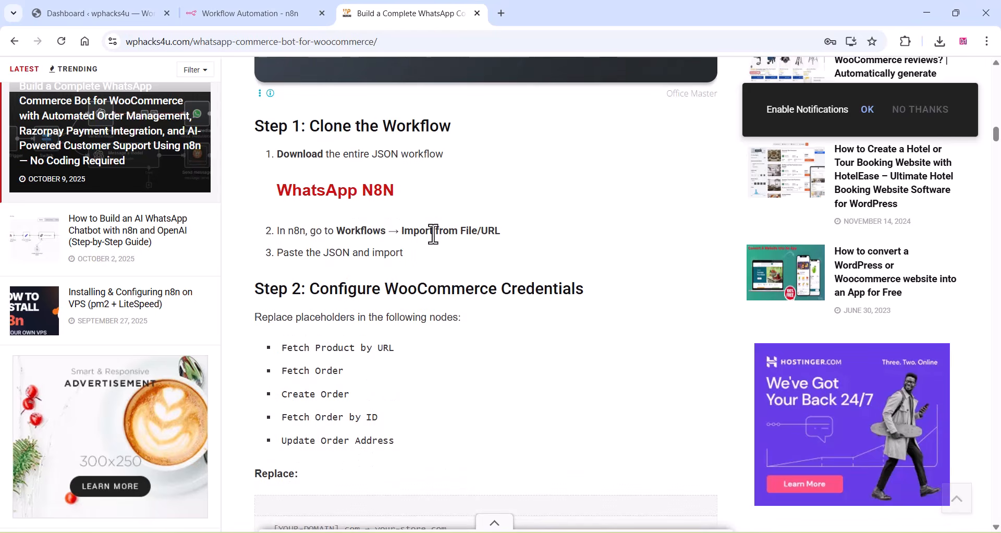
left_click(350, 195)
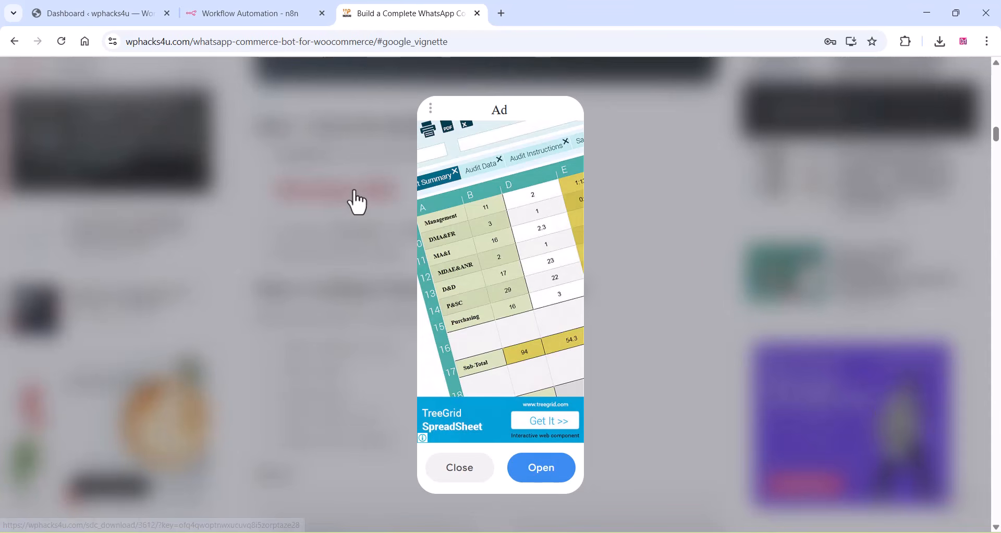
left_click(470, 471)
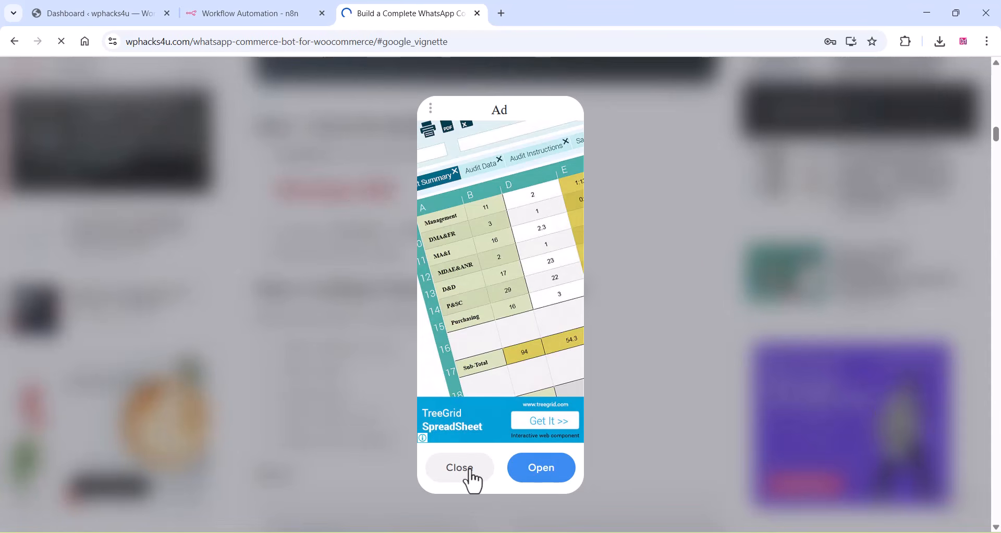
left_click(471, 470)
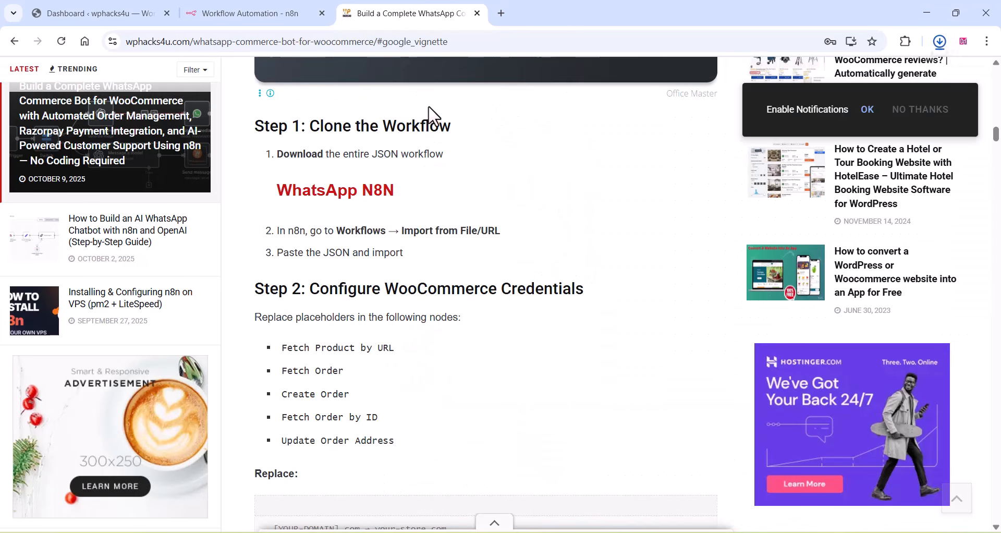
- Extract "Whatsapp n8n bot.json" from the downloaded "Whatsapp-n8n-bot (1).zip" archive to the Desktop, dismissing the WinRAR licence notice
left_click(940, 41)
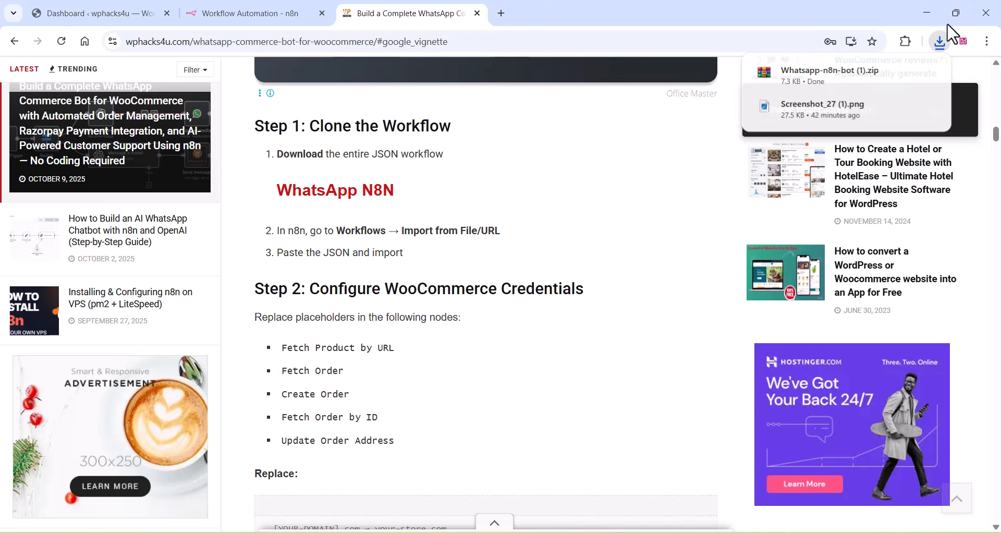
left_click(814, 81)
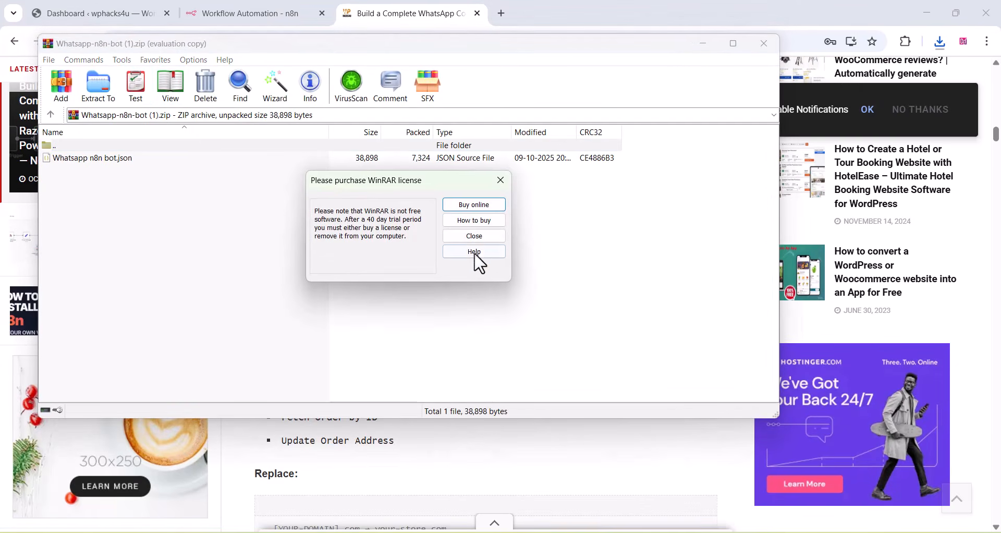
left_click(472, 236)
left_click(93, 85)
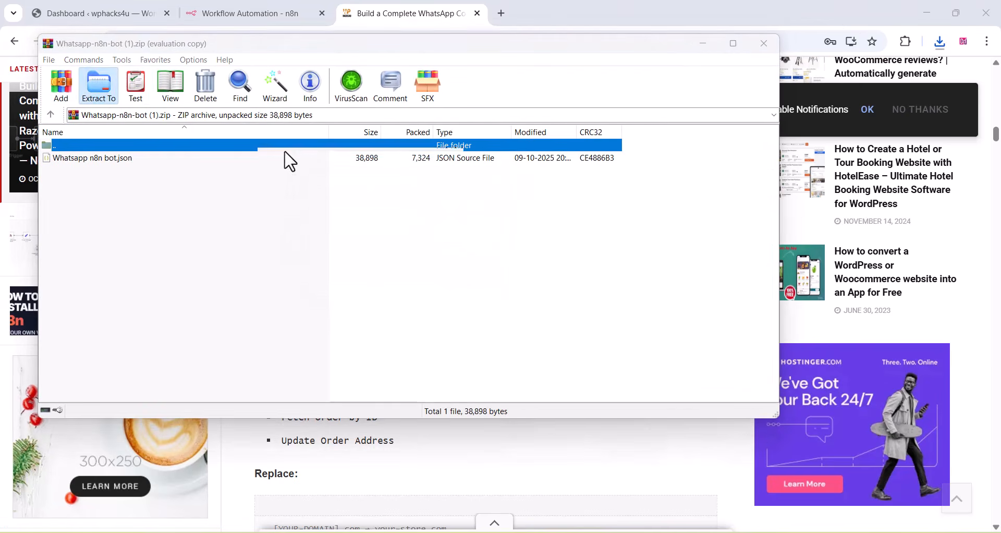
left_click(436, 158)
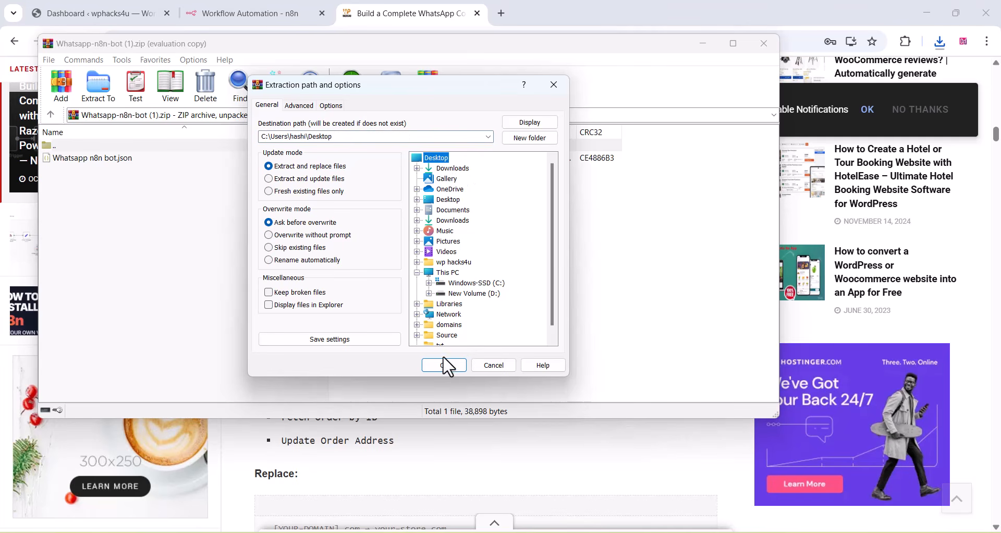
left_click(442, 364)
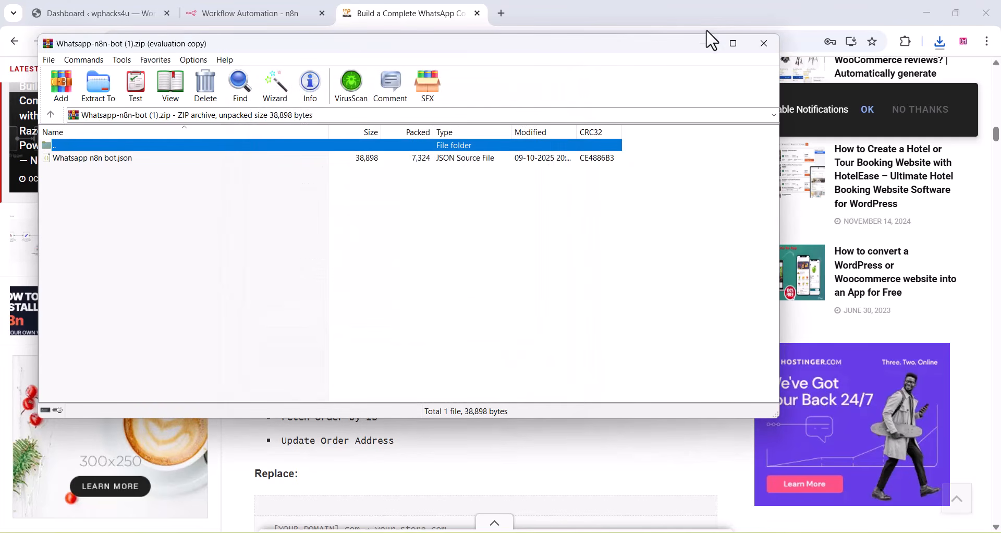
left_click(704, 43)
- Import the extracted WhatsApp bot JSON file into the new n8n workflow
left_click(237, 11)
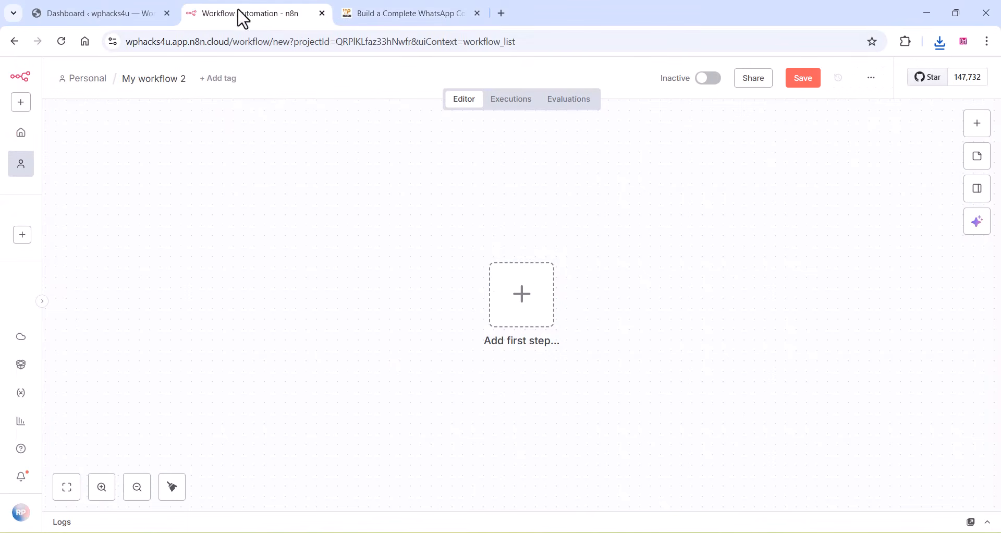
left_click(872, 79)
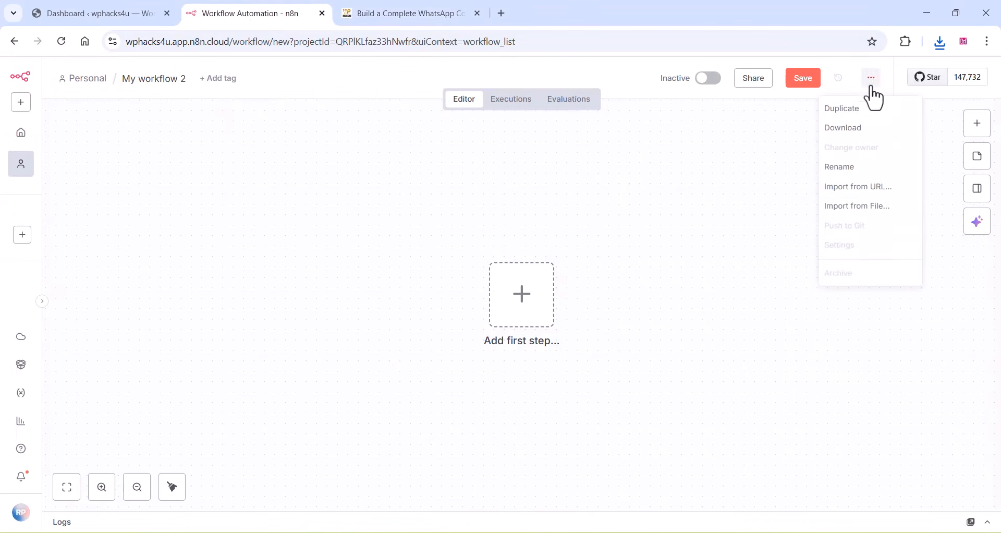
left_click(853, 206)
left_click(393, 289)
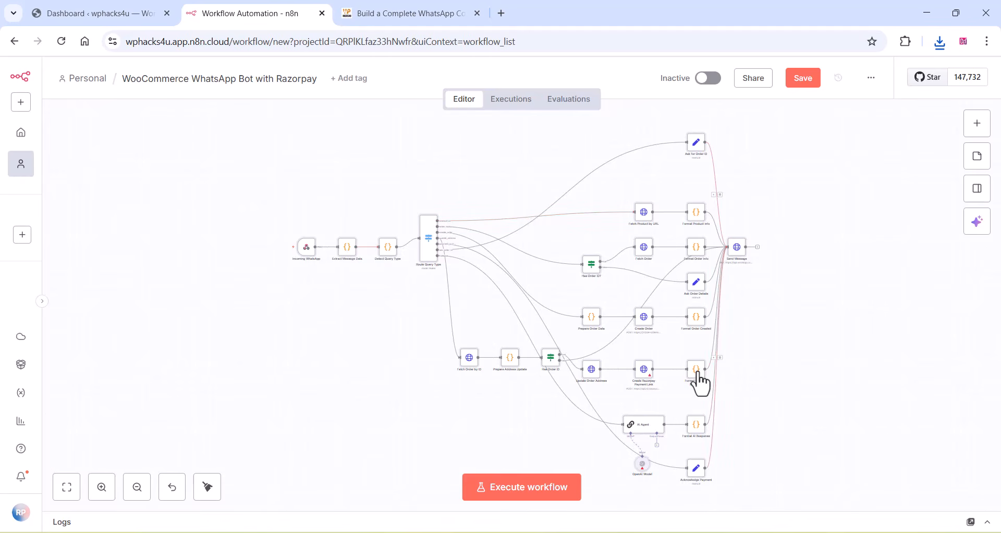
- Tidy up the imported workflow's node layout and enlarge it on the canvas
left_click(208, 487)
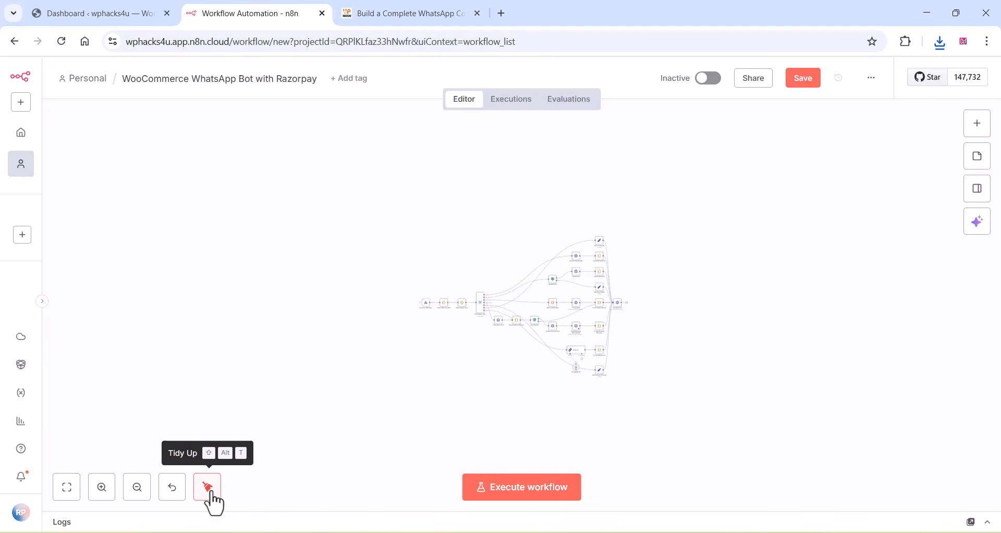
left_click(99, 492)
left_click(99, 493)
left_click(101, 493)
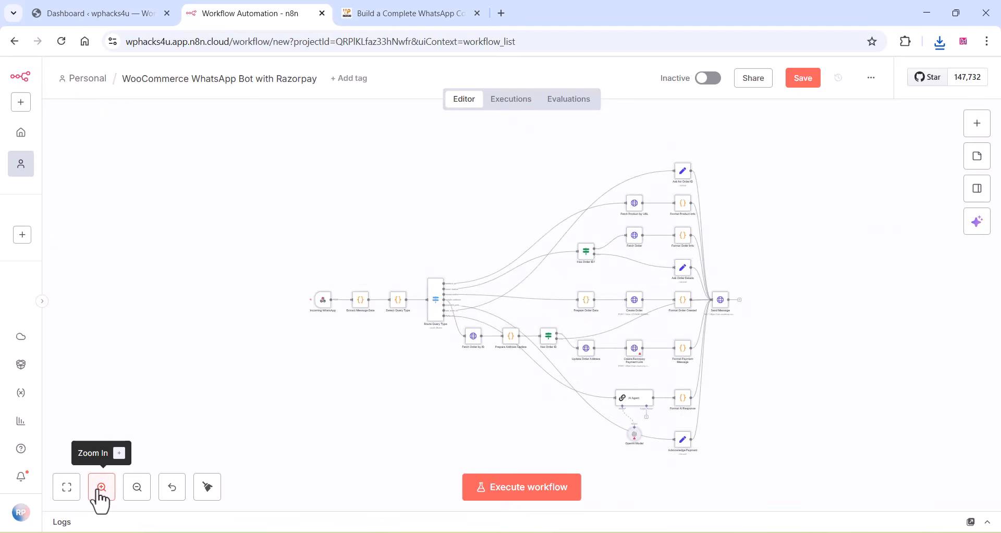
left_click(101, 492)
left_click(101, 493)
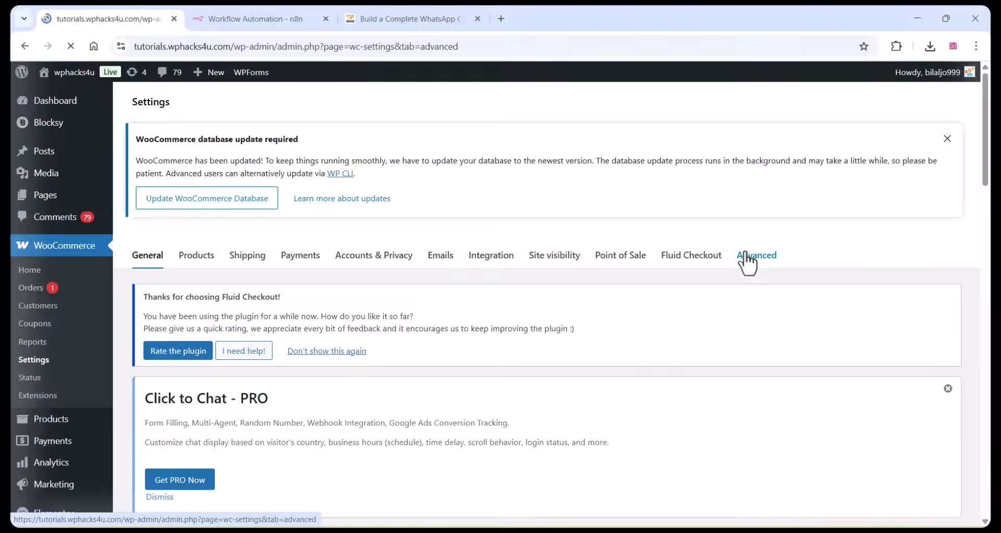
- Generate a new REST API key in the advanced WooCommerce settings of the WordPress admin
left_click(745, 256)
scroll(362, 245, "down", 12)
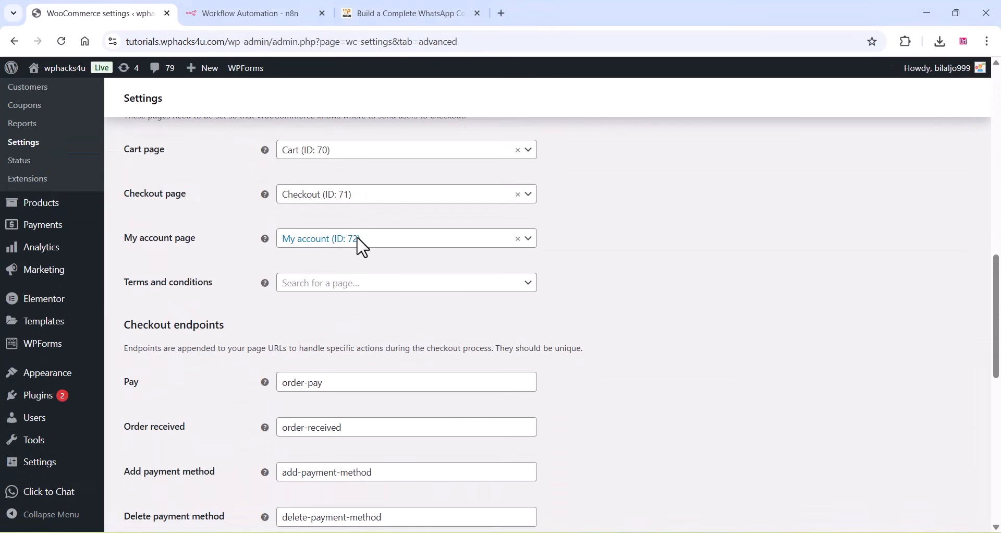
scroll(360, 245, "up", 5)
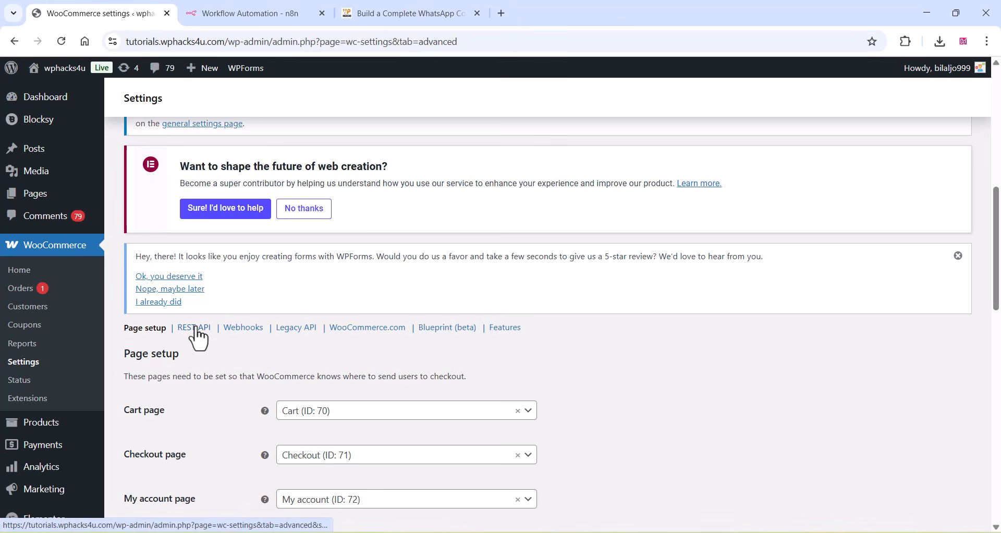
left_click(196, 328)
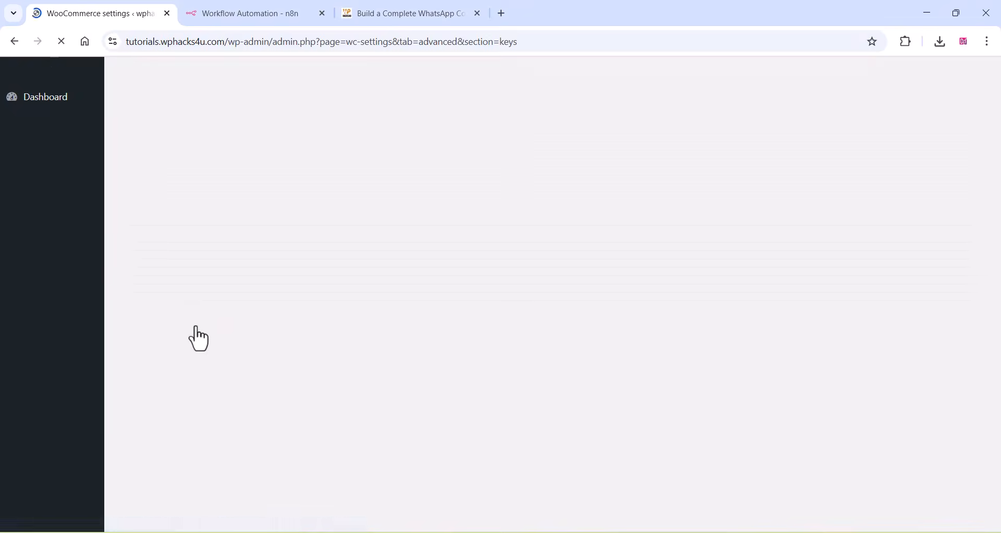
scroll(224, 245, "down", 10)
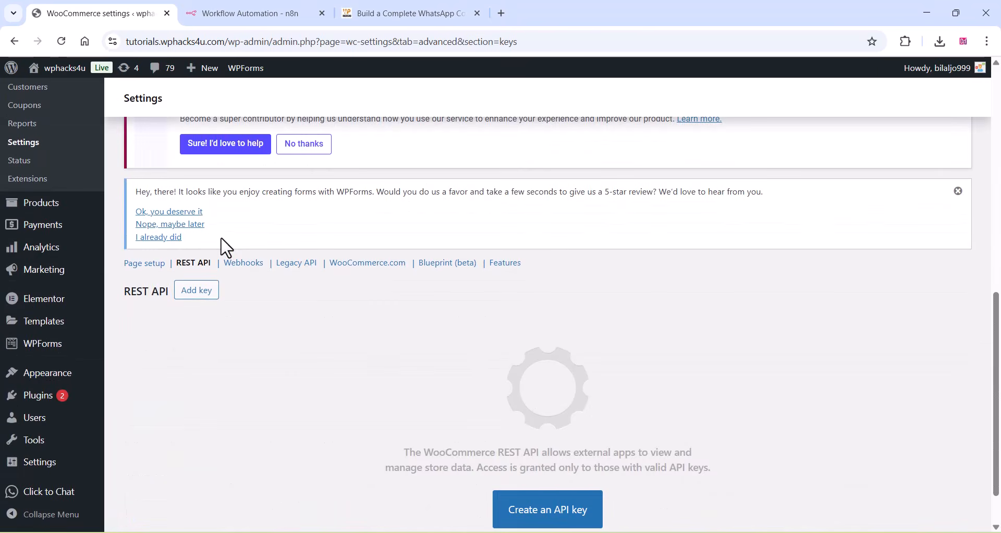
left_click(203, 294)
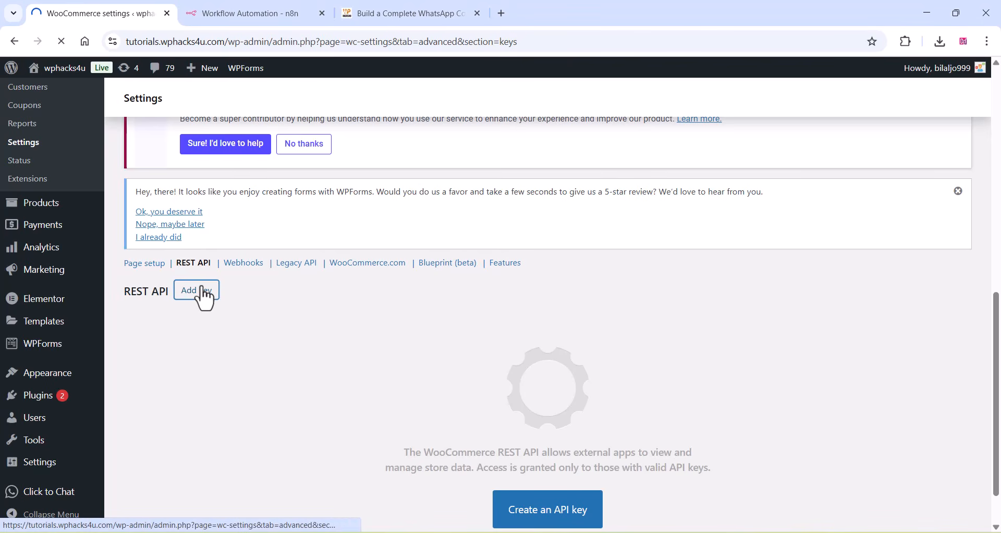
scroll(201, 284, "down", 5)
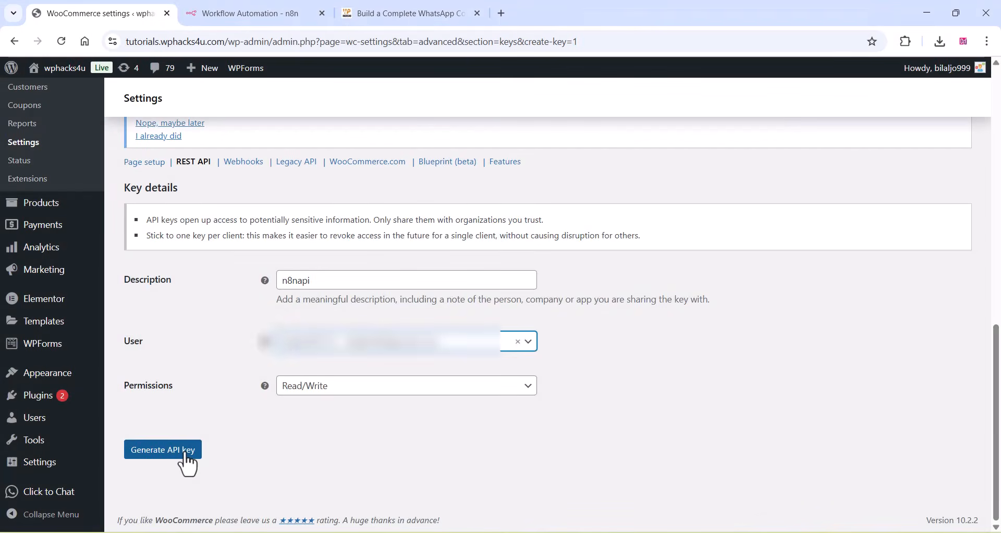
left_click(184, 451)
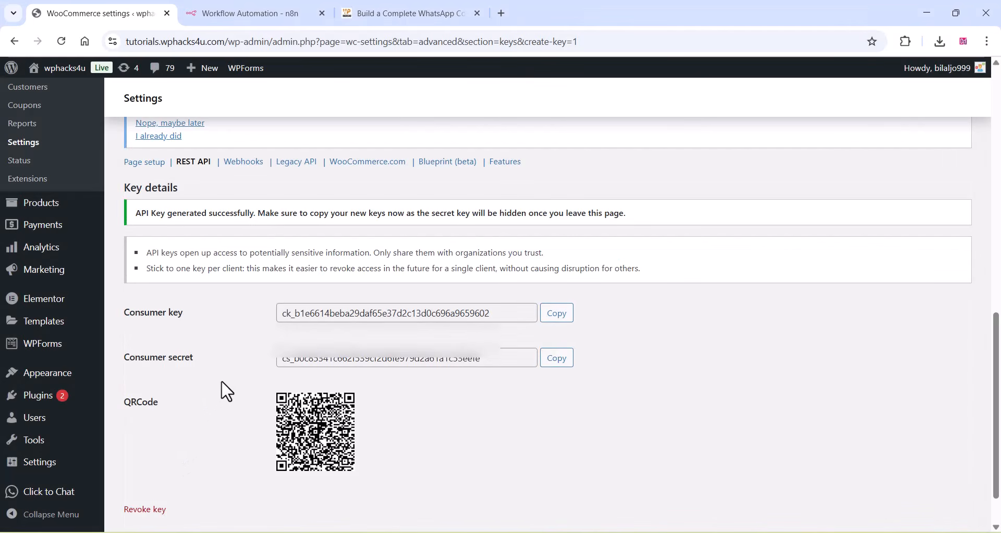
- Copy the WooCommerce consumer key and paste it as the consumer_key query parameter value in n8n's Create Order node
left_click(558, 316)
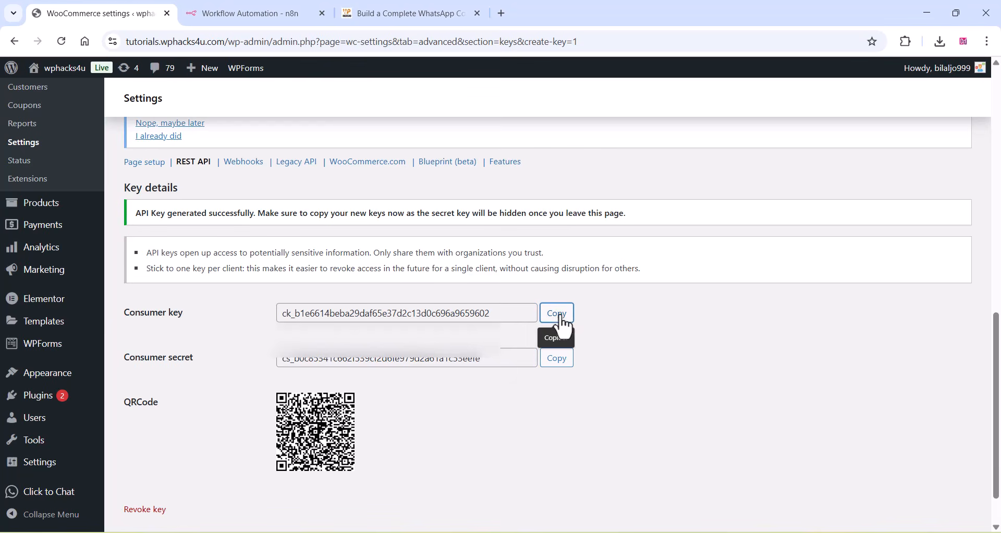
left_click(261, 14)
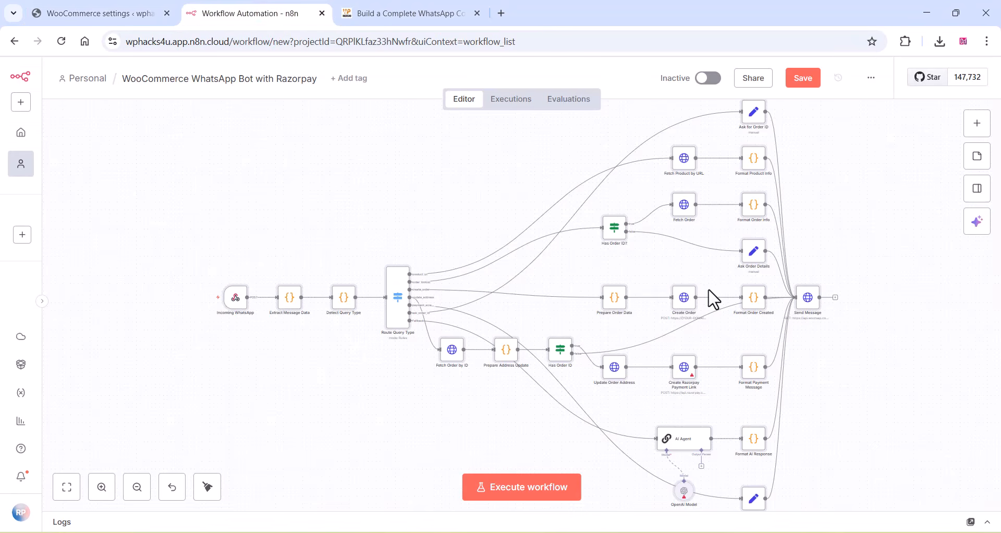
double_click(684, 301)
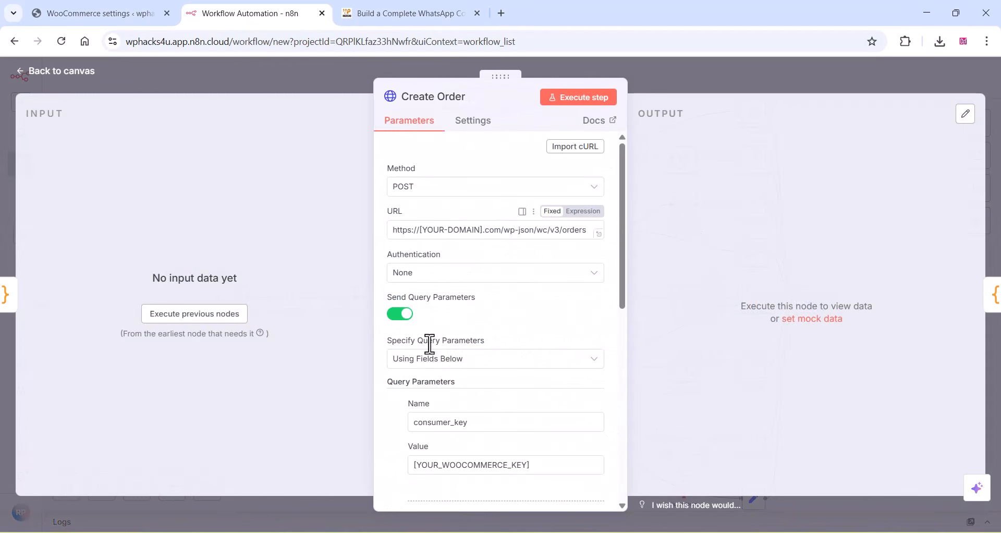
scroll(442, 376, "down", 3)
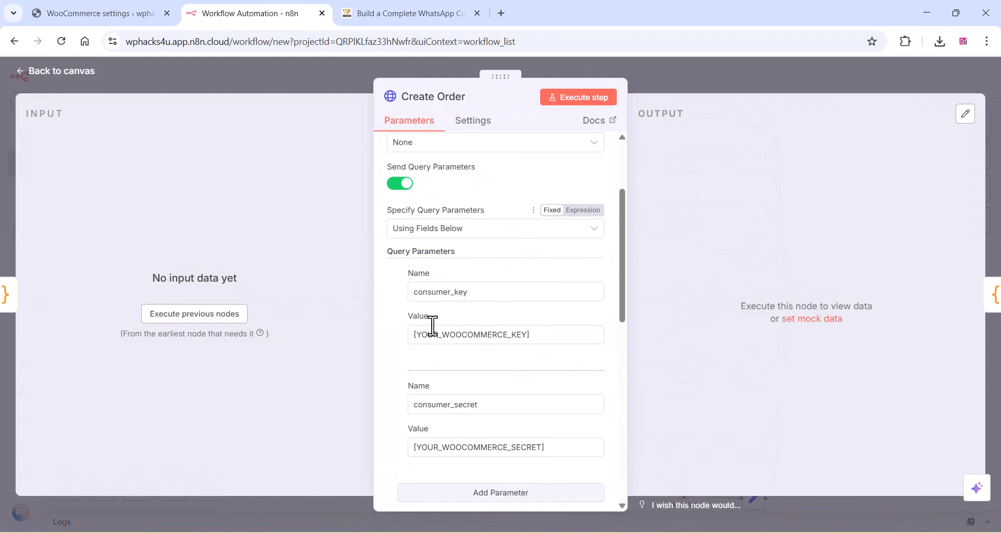
left_click_drag(552, 338, 402, 342)
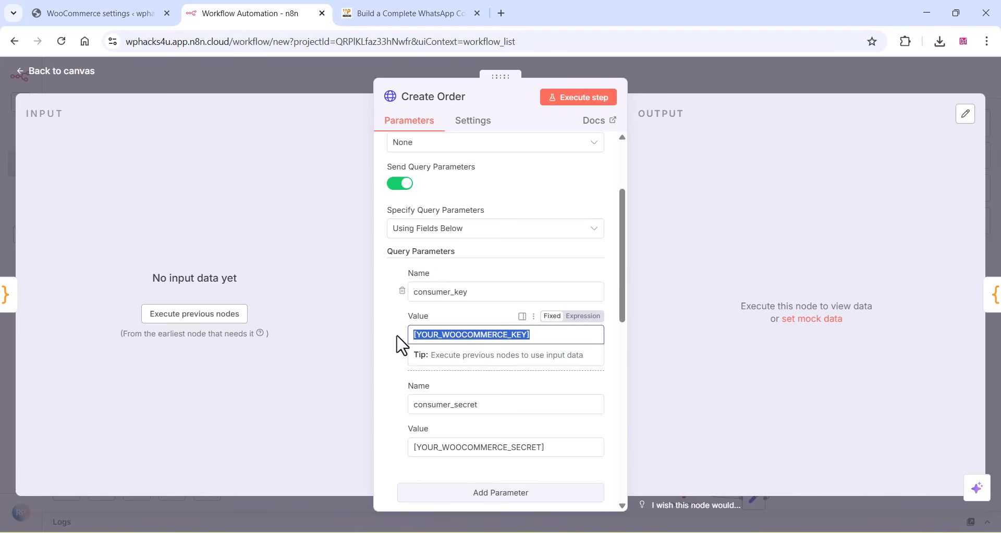
right_click(455, 344)
left_click(484, 299)
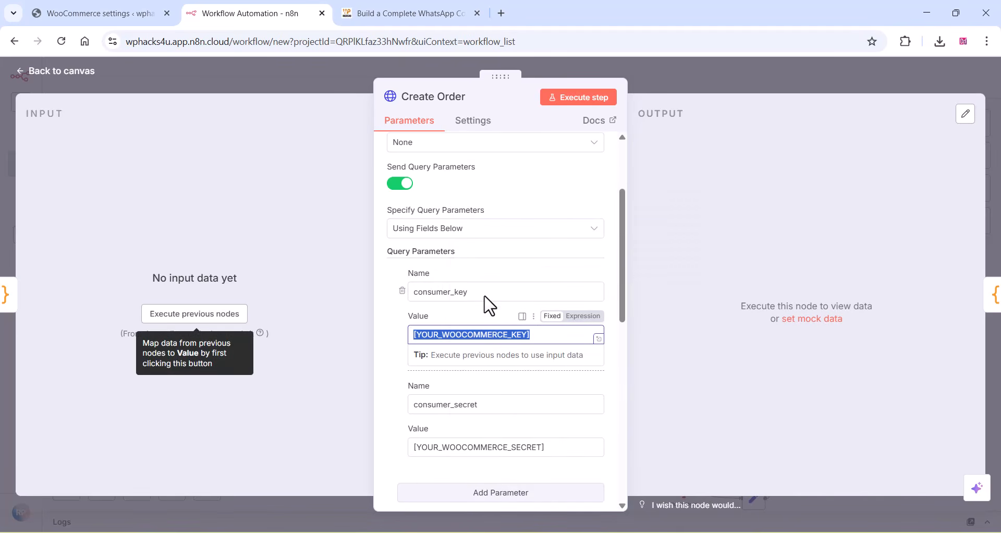
left_click(391, 328)
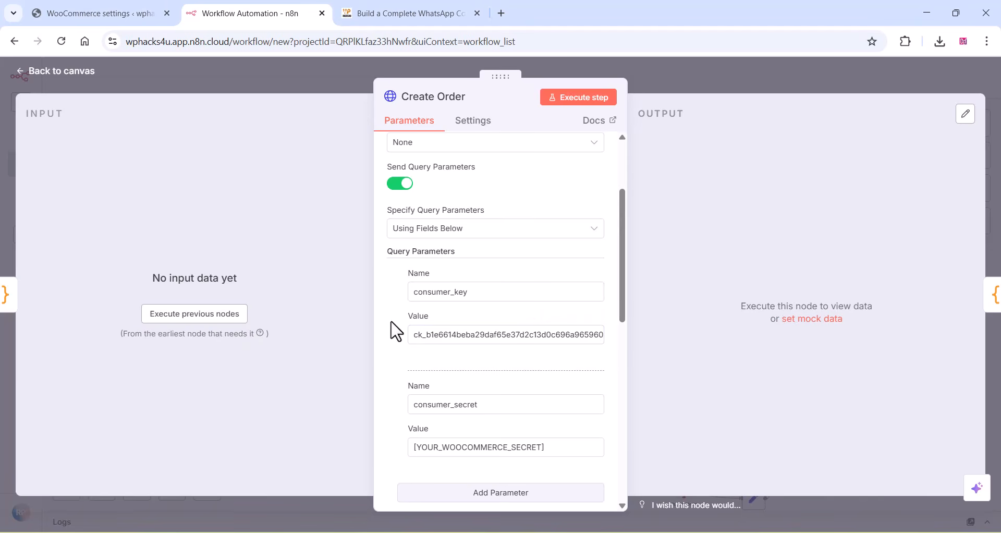
- Copy the WooCommerce consumer secret and paste it as the consumer_secret query parameter value in the Create Order node
left_click(99, 13)
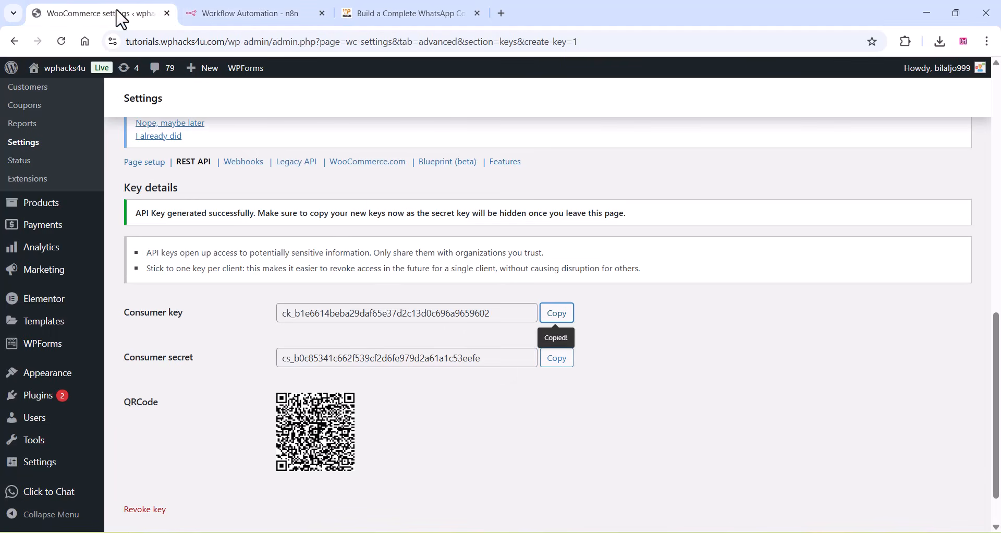
left_click(556, 357)
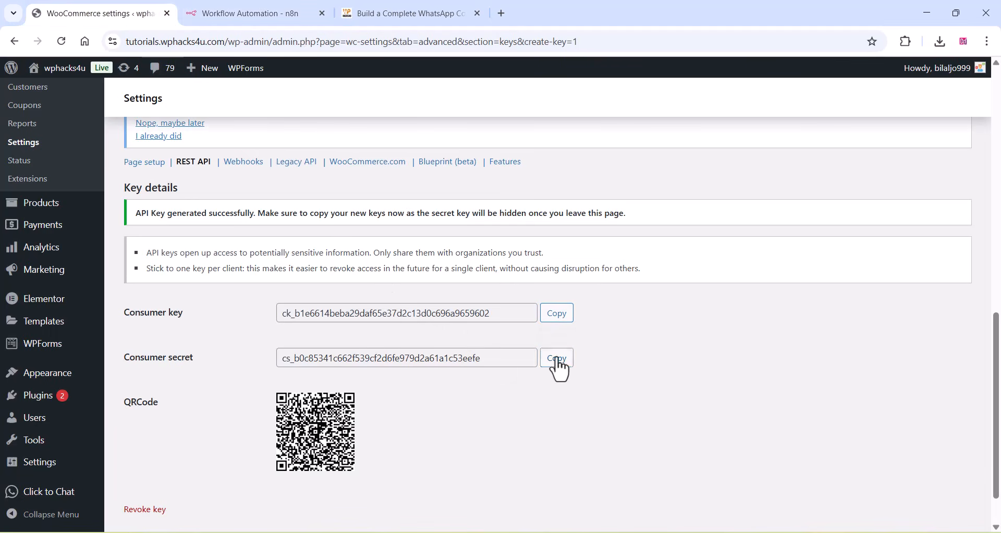
left_click(388, 5)
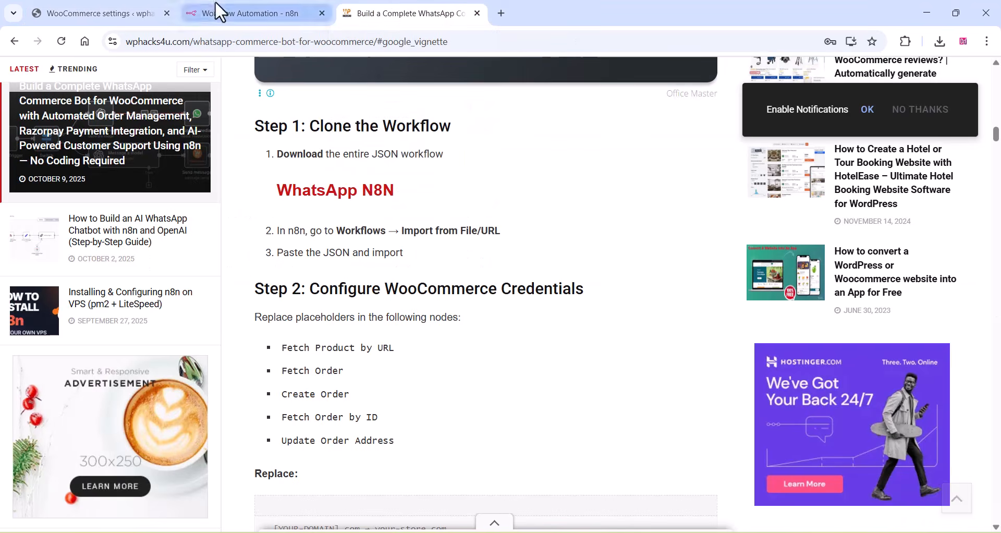
left_click(223, 12)
left_click_drag(569, 447, 409, 453)
right_click(429, 448)
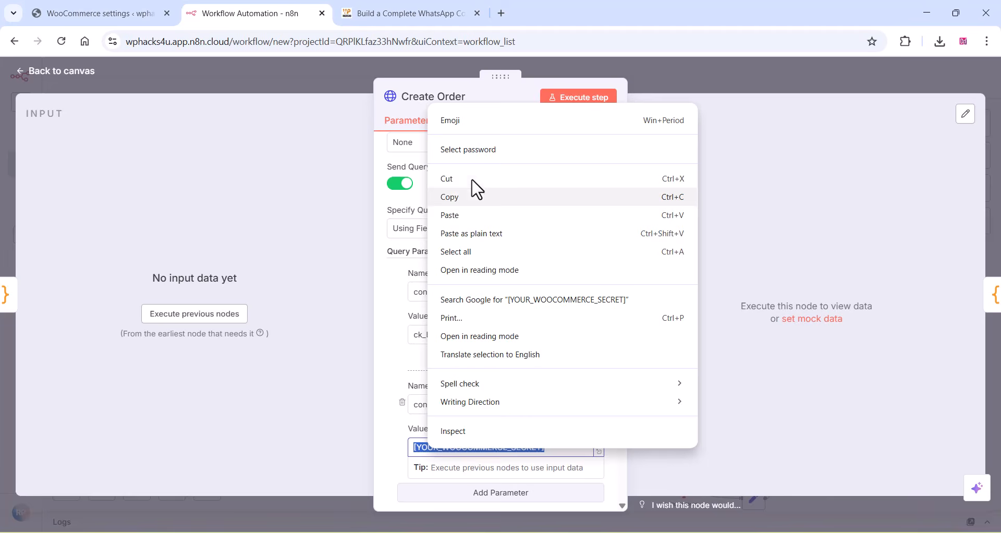
left_click(448, 215)
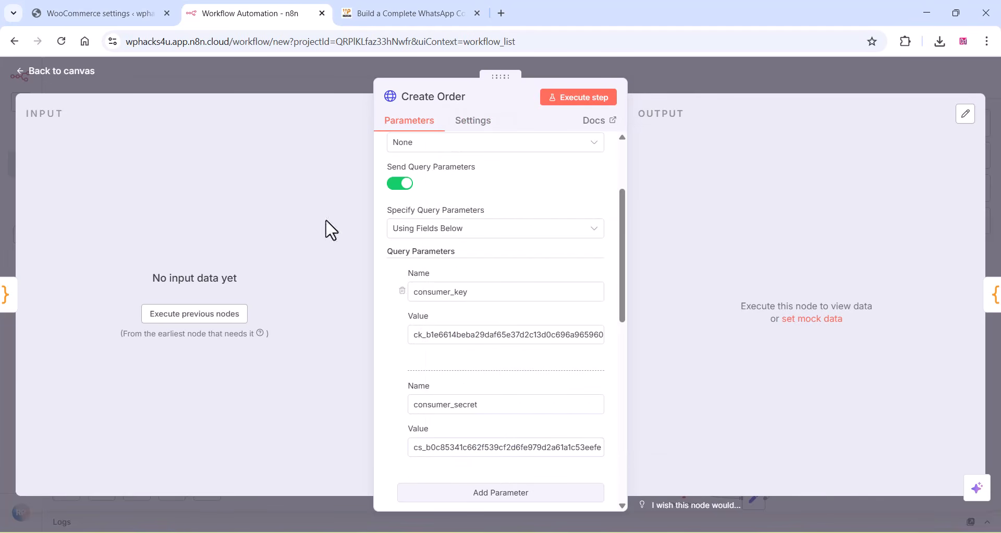
left_click(114, 12)
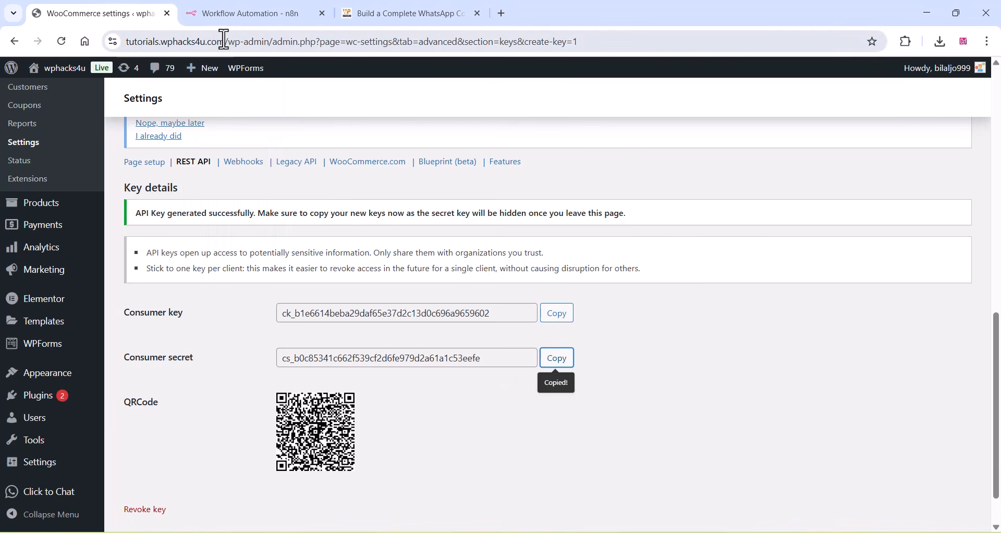
left_click_drag(224, 40, 159, 40)
right_click(158, 40)
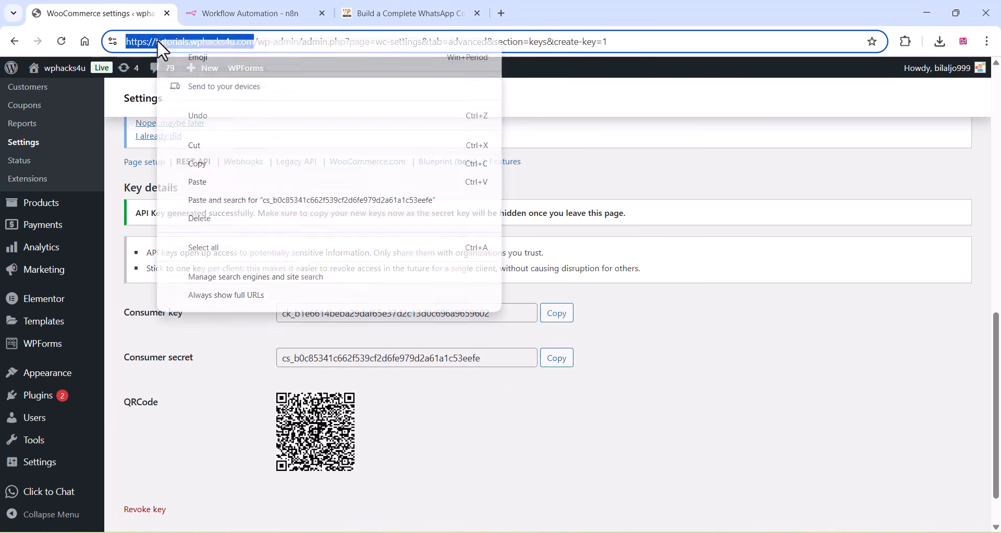
left_click(197, 164)
left_click(250, 12)
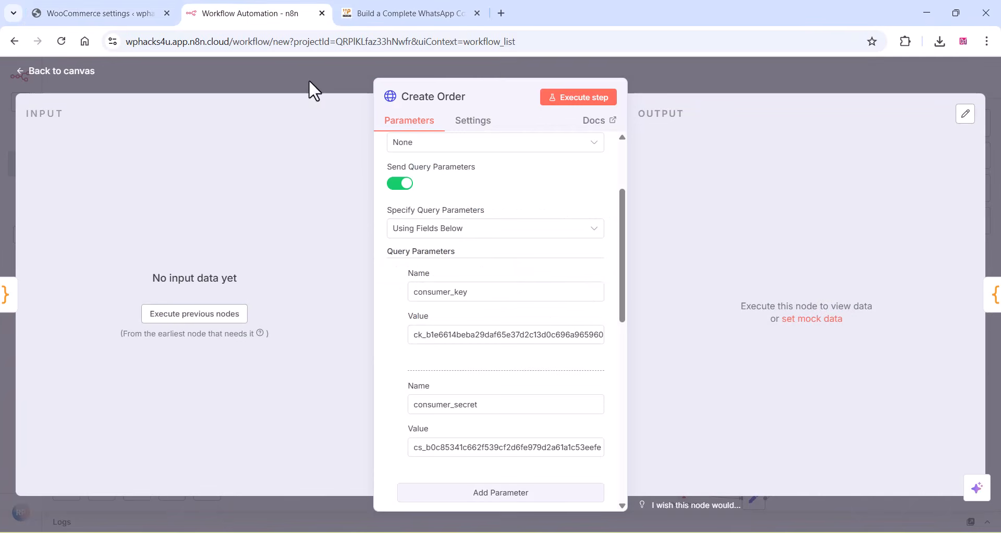
scroll(456, 237, "up", 3)
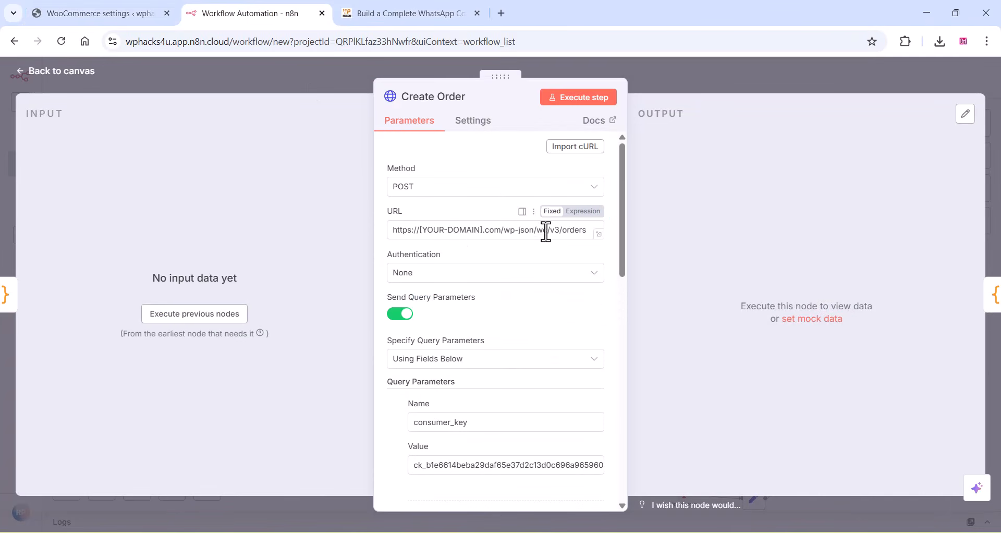
left_click_drag(501, 229, 392, 230)
right_click(420, 229)
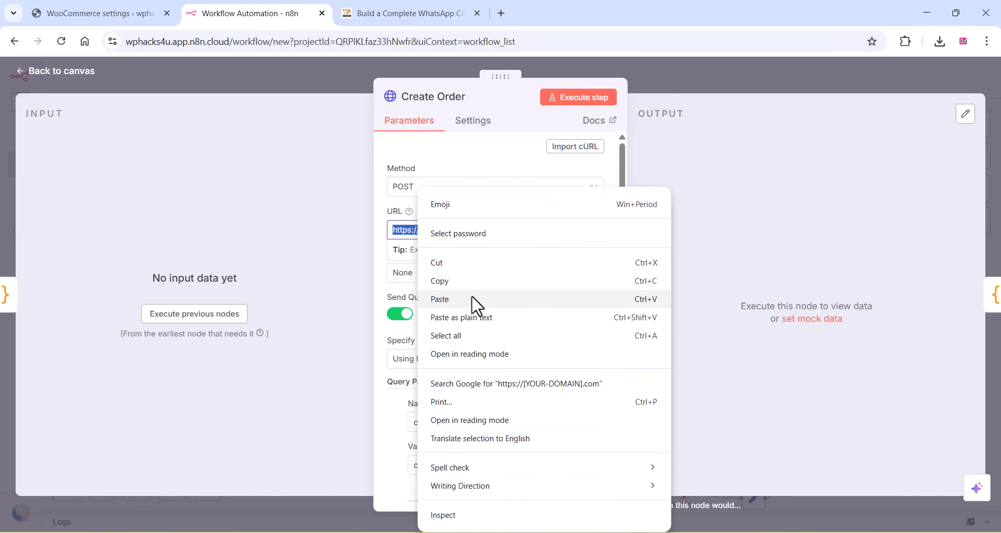
left_click(458, 302)
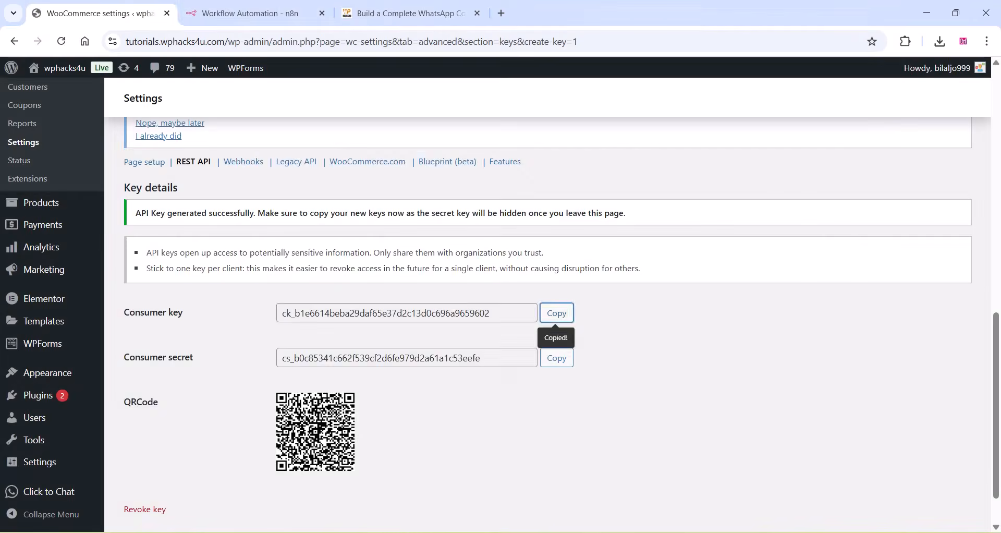
- Copy the WooCommerce consumer key and consumer secret into the matching labelled lines of the Notepad note
key("alt+Tab")
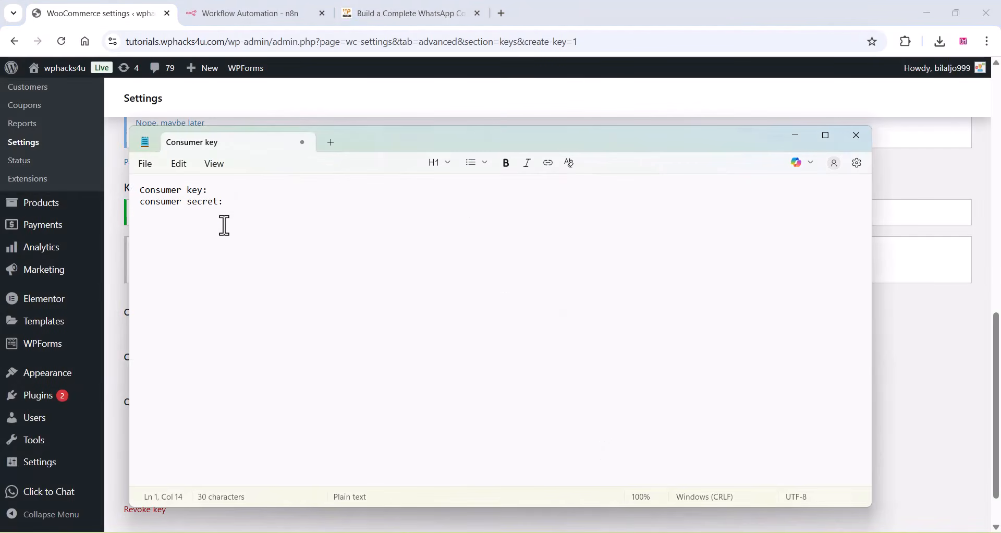
key("ctrl+v")
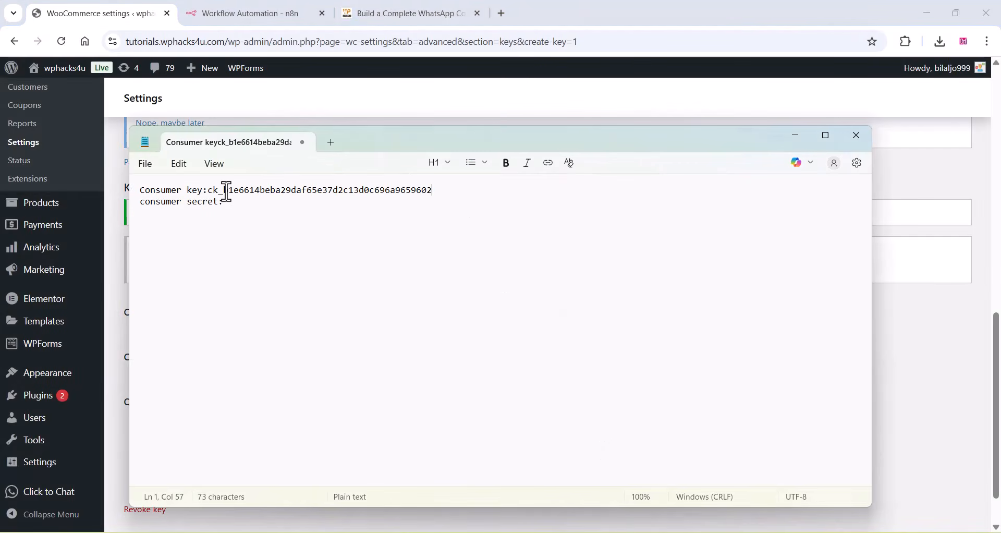
left_click(951, 193)
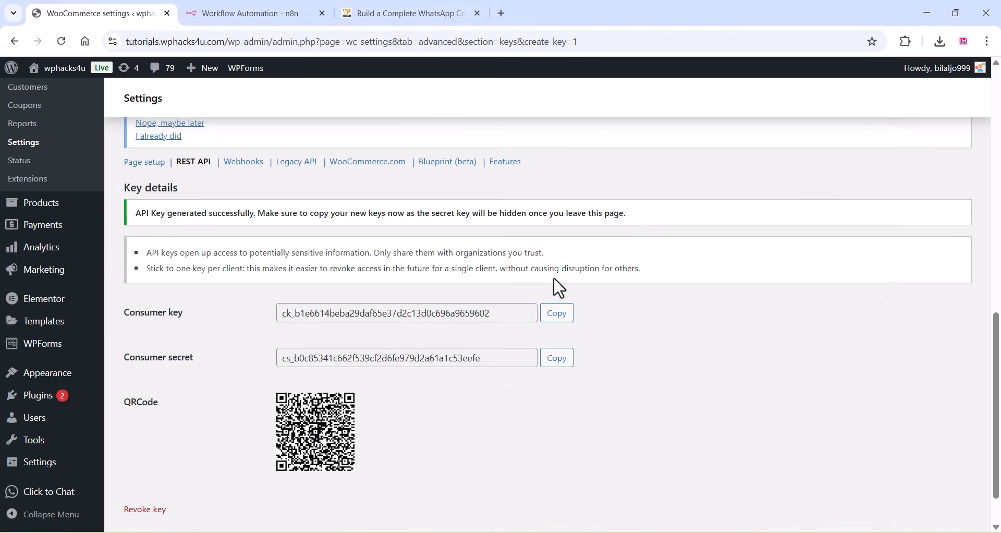
left_click(558, 360)
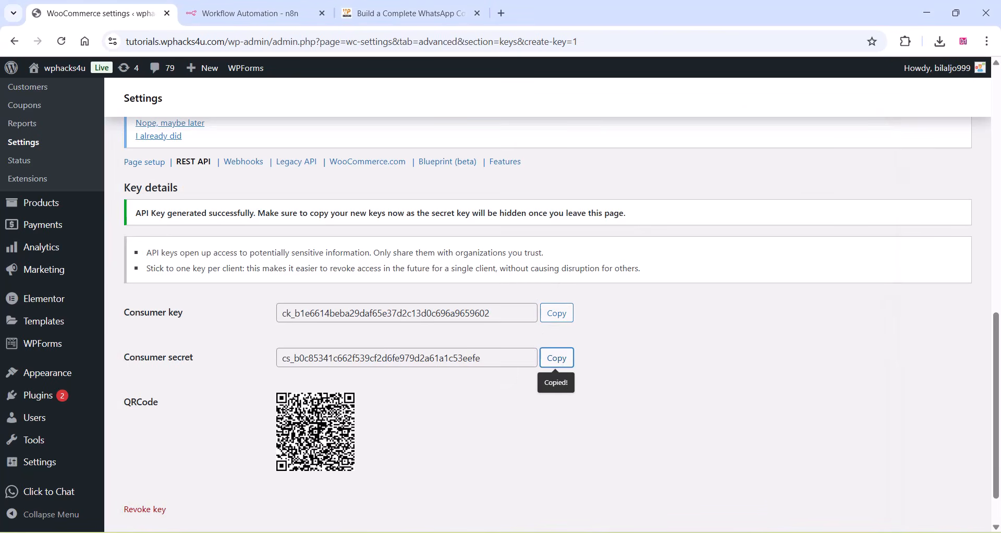
key("alt+Tab")
left_click(250, 204)
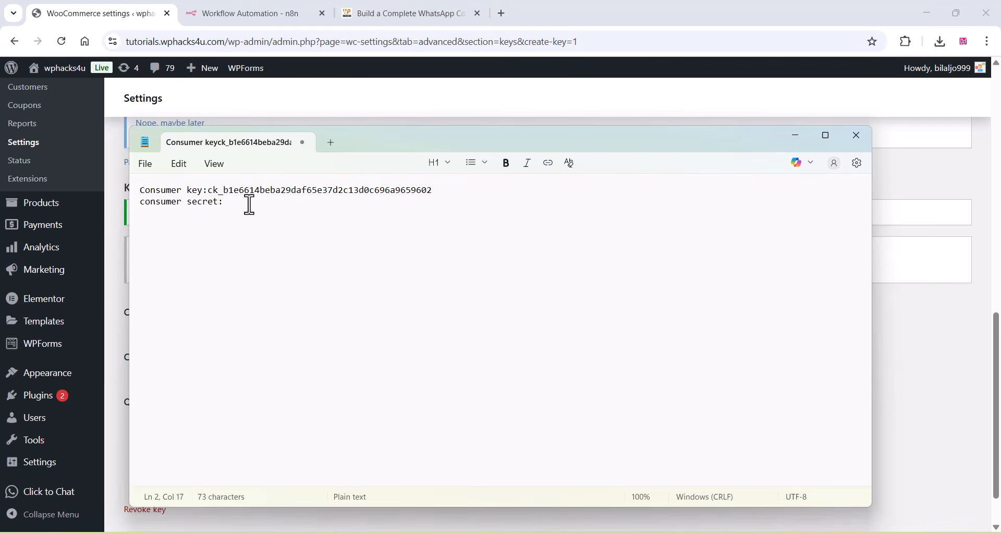
key("ctrl+v")
left_click(950, 356)
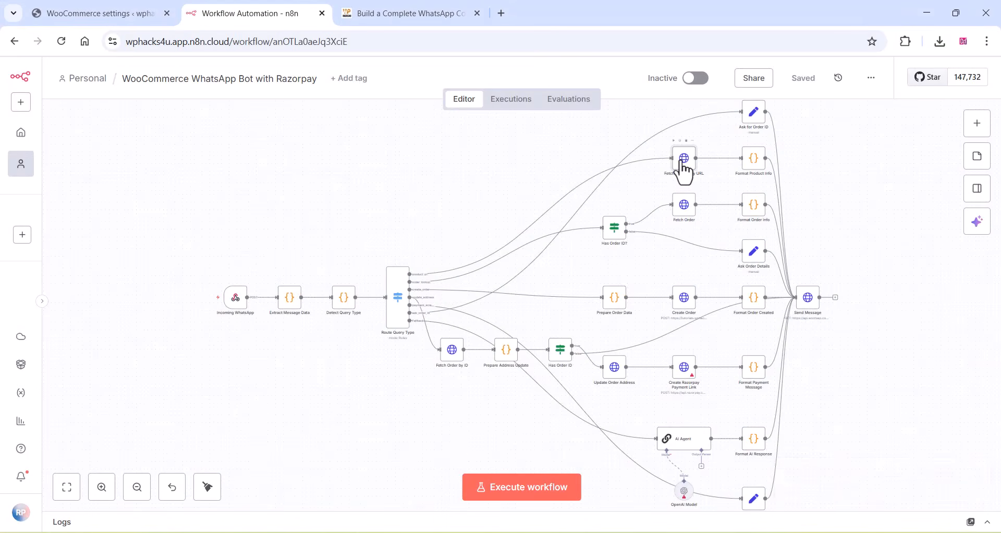
- Copy the full URL expression of n8n's Fetch Product by URL node and paste it below the credentials in Notepad
double_click(681, 163)
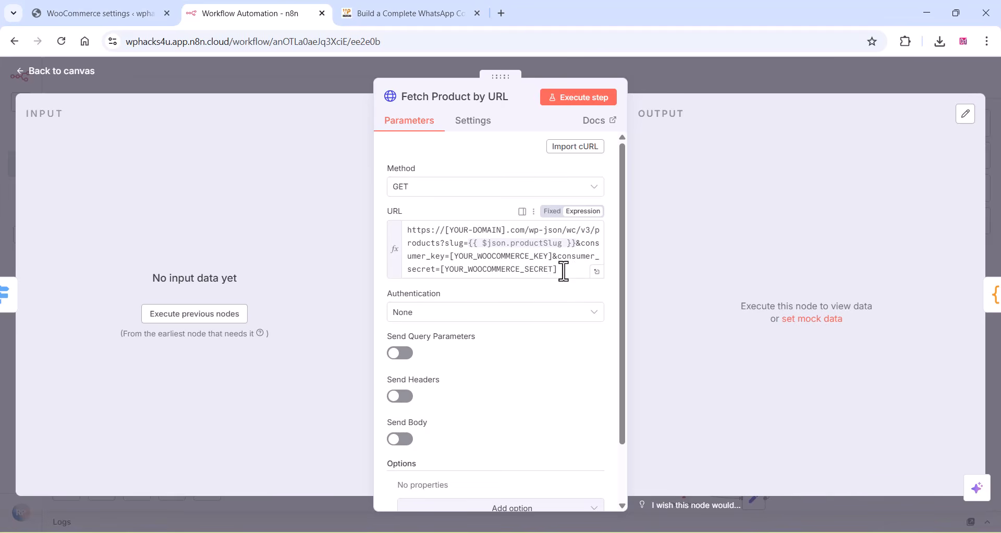
left_click_drag(564, 271, 404, 216)
right_click(419, 238)
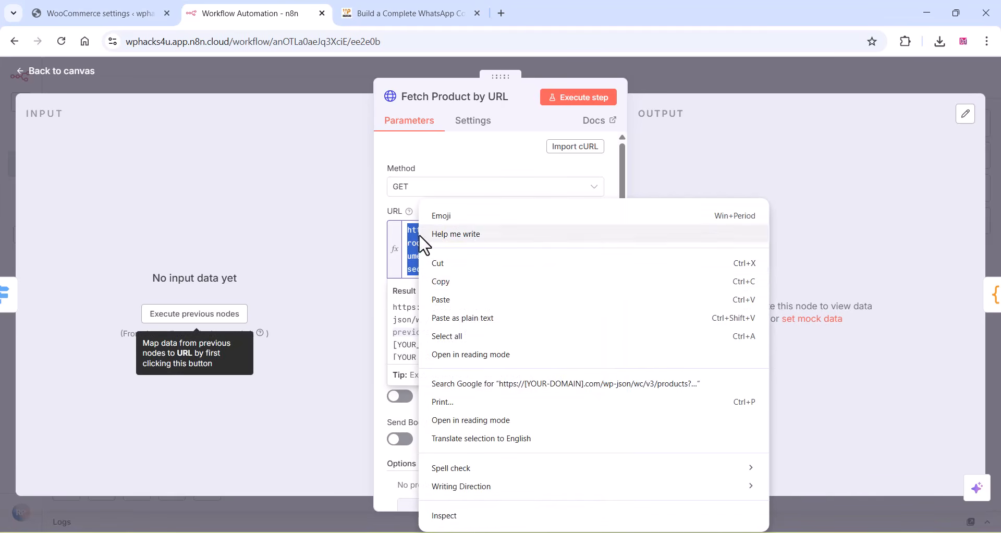
left_click(452, 285)
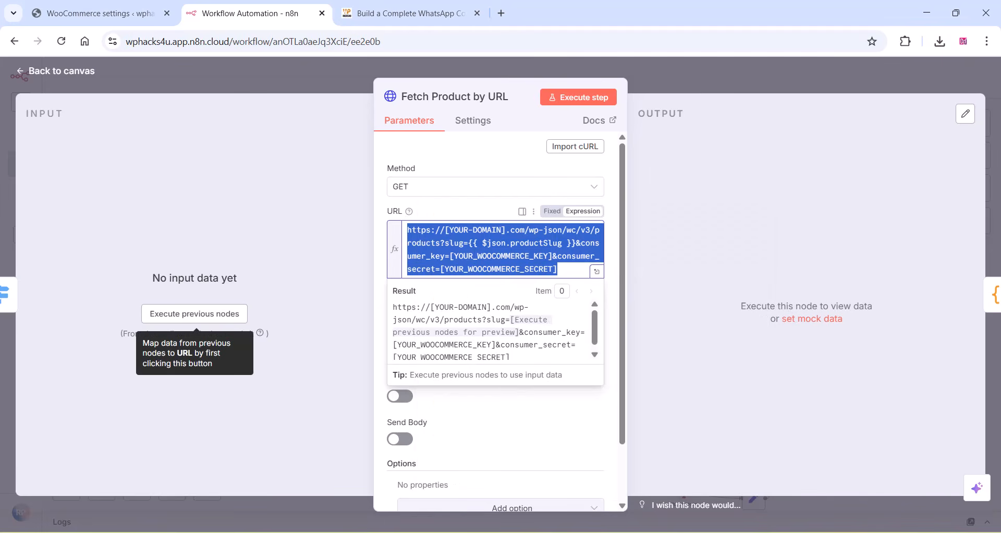
key("alt+Tab")
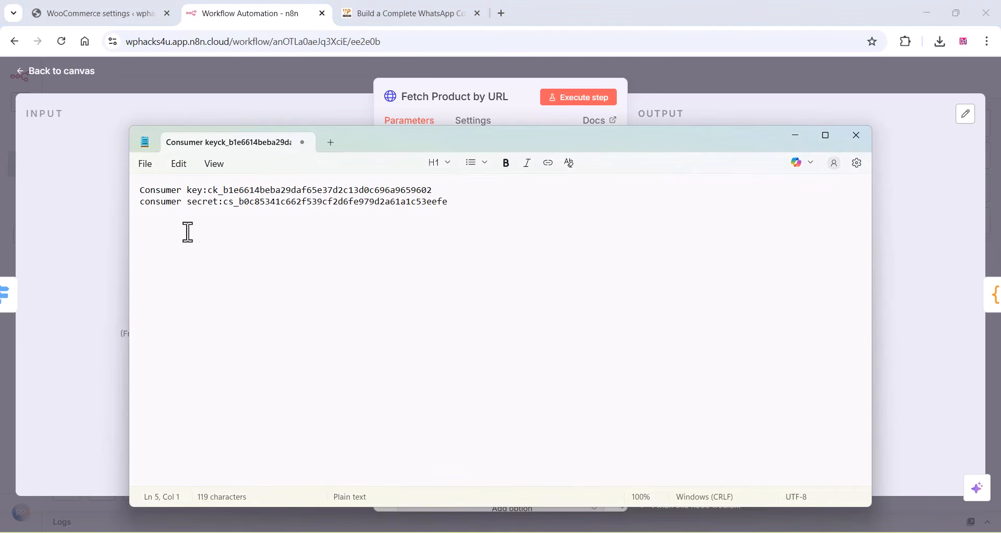
right_click(172, 230)
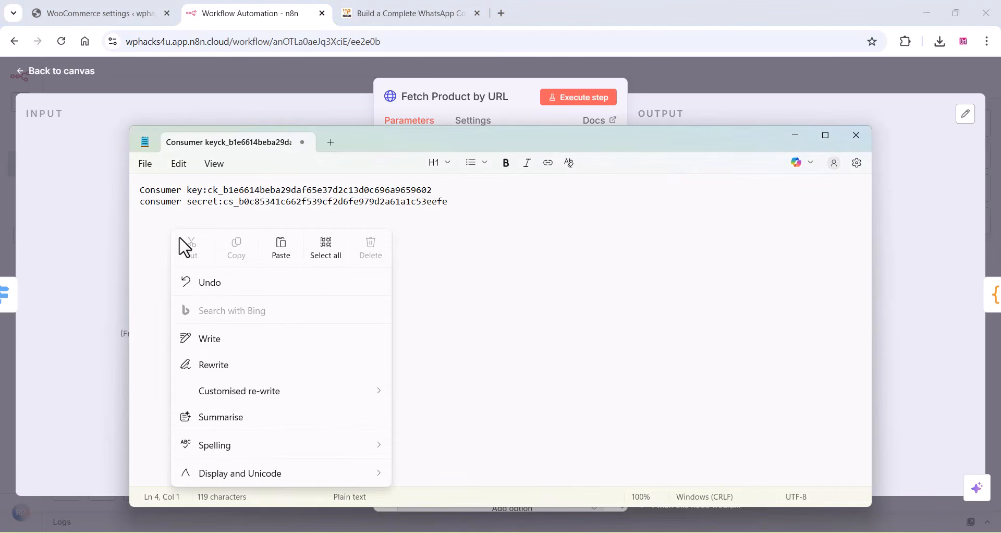
left_click(272, 251)
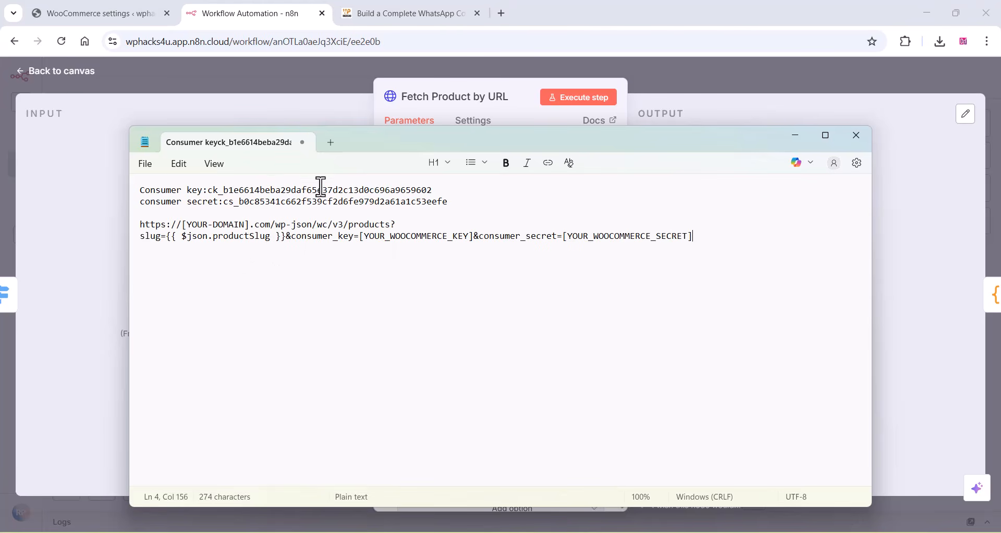
- Replace the [YOUR_WOOCOMMERCE_KEY] placeholder in the noted product URL with the consumer key
left_click_drag(209, 190, 443, 192)
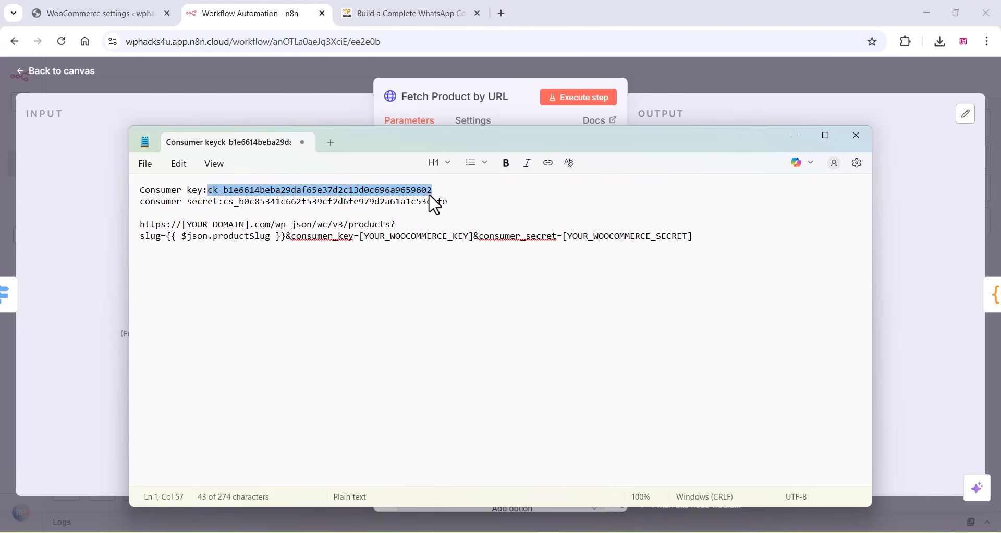
right_click(426, 195)
left_click(490, 211)
left_click_drag(475, 237, 361, 239)
right_click(392, 239)
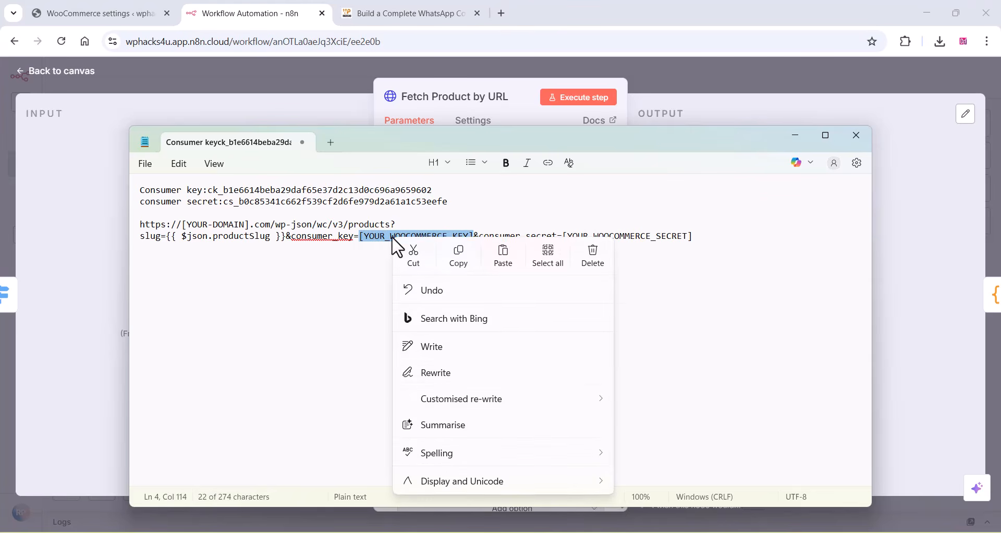
left_click(504, 260)
- Replace the [YOUR_WOOCOMMERCE_SECRET] placeholder in the noted product URL with the consumer secret
left_click_drag(224, 202, 449, 204)
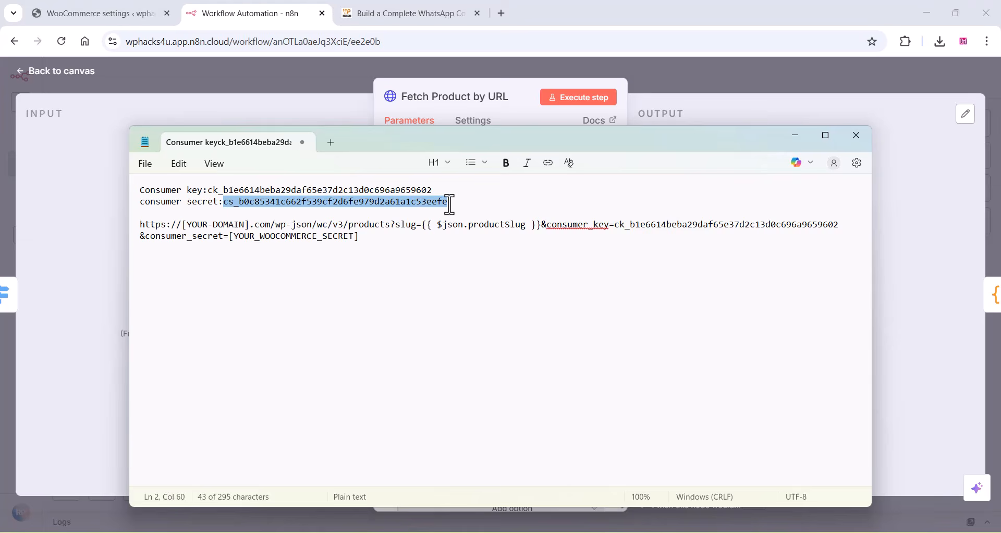
right_click(407, 210)
left_click(474, 224)
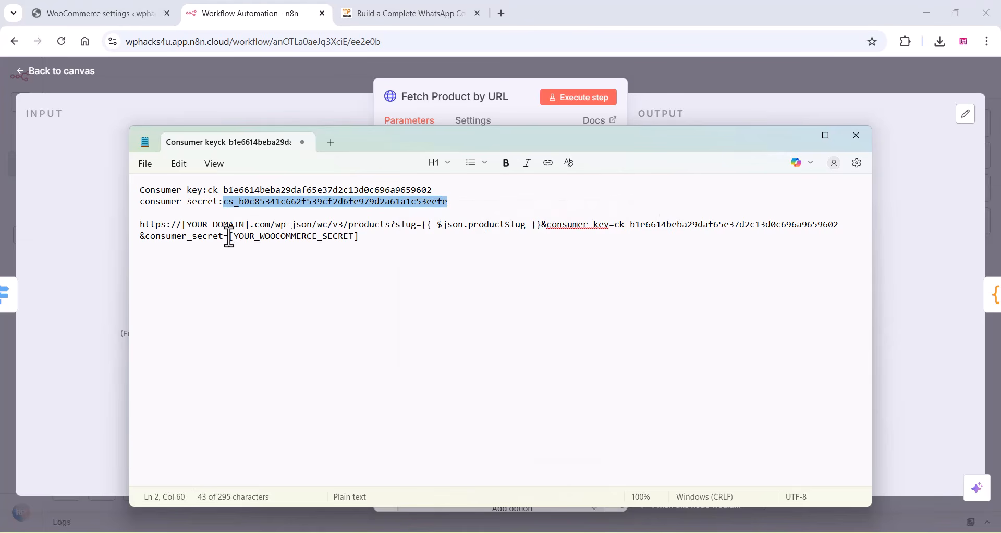
left_click_drag(232, 241, 349, 241)
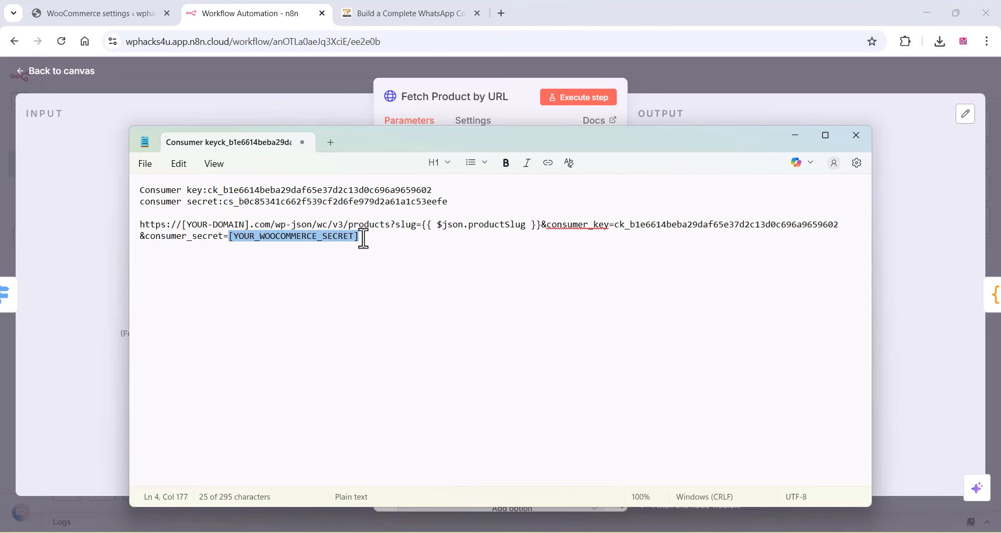
right_click(320, 238)
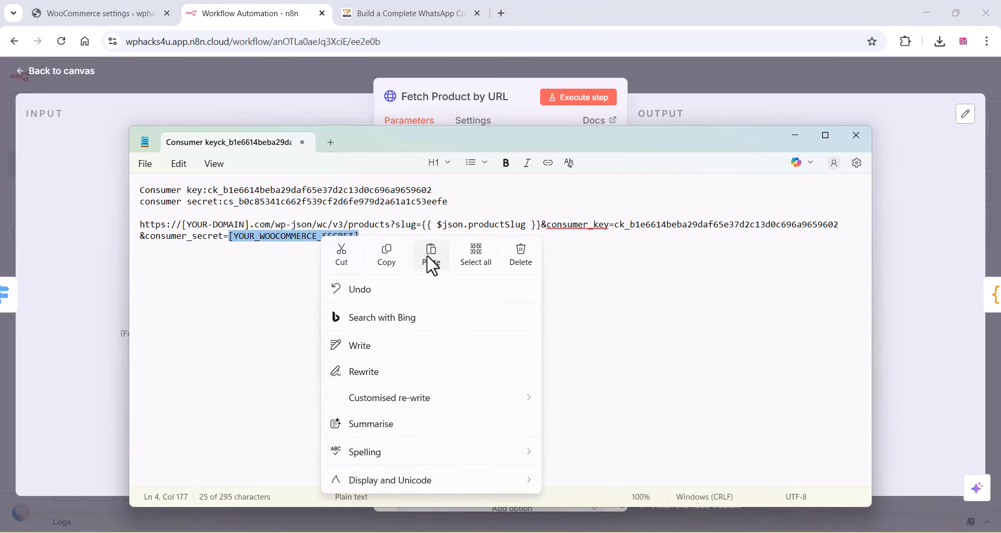
left_click(430, 264)
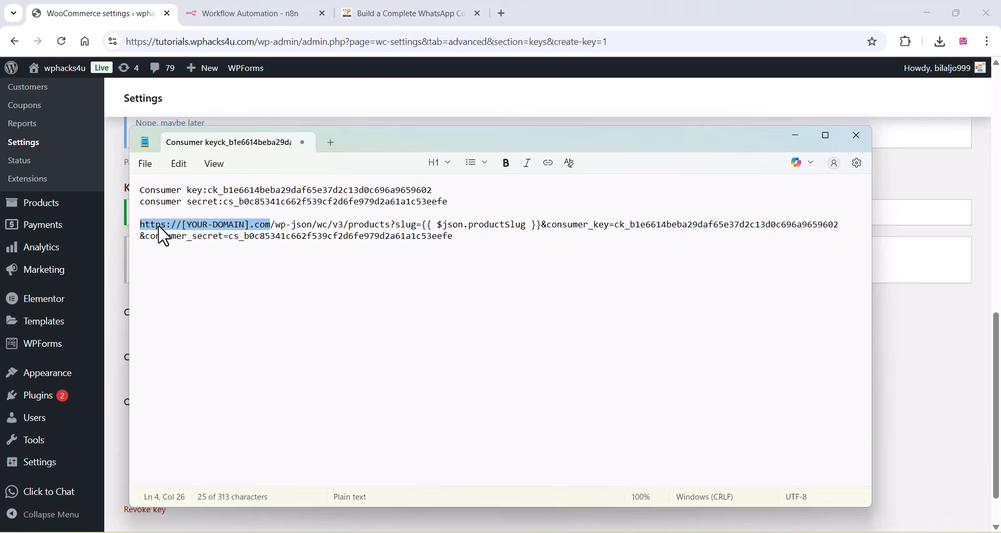
right_click(160, 229)
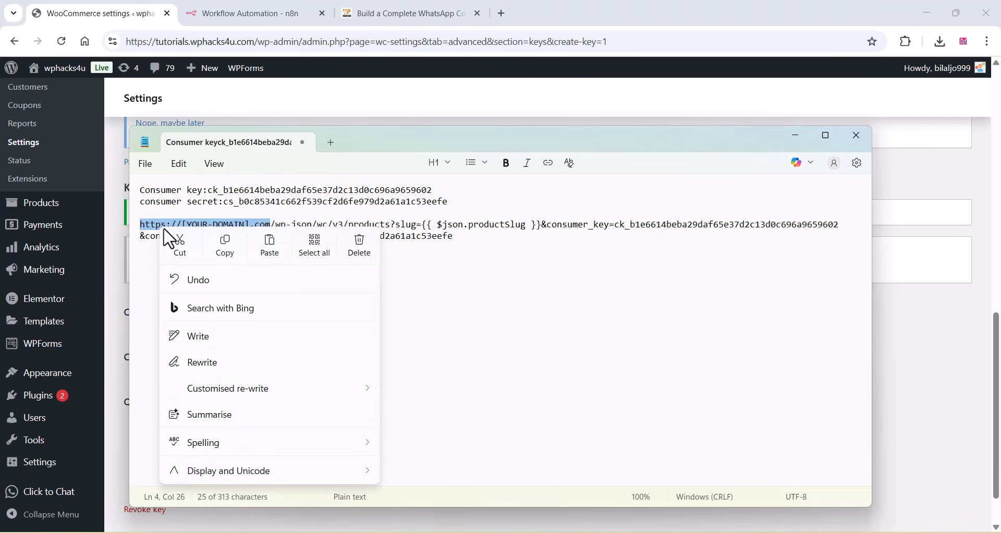
left_click(267, 249)
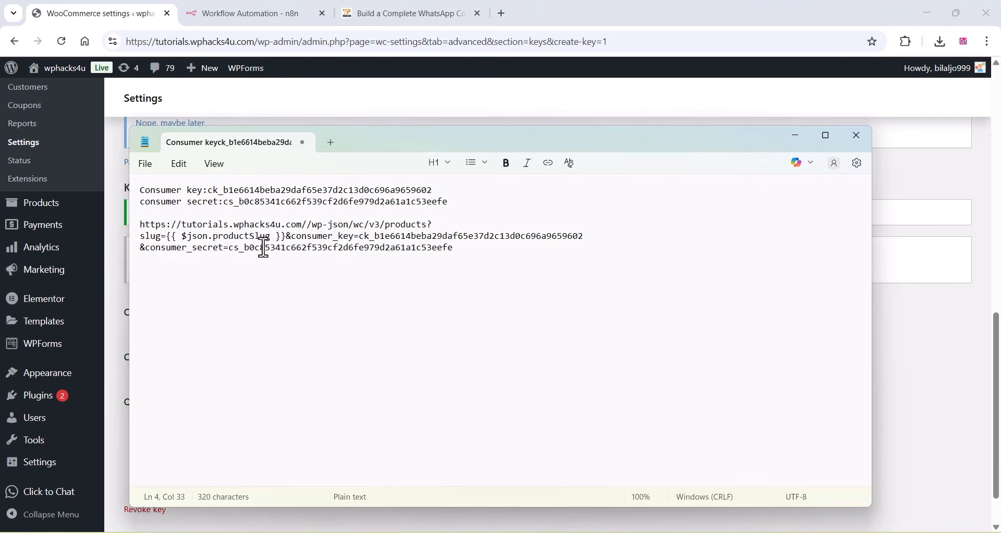
key("BackSpace")
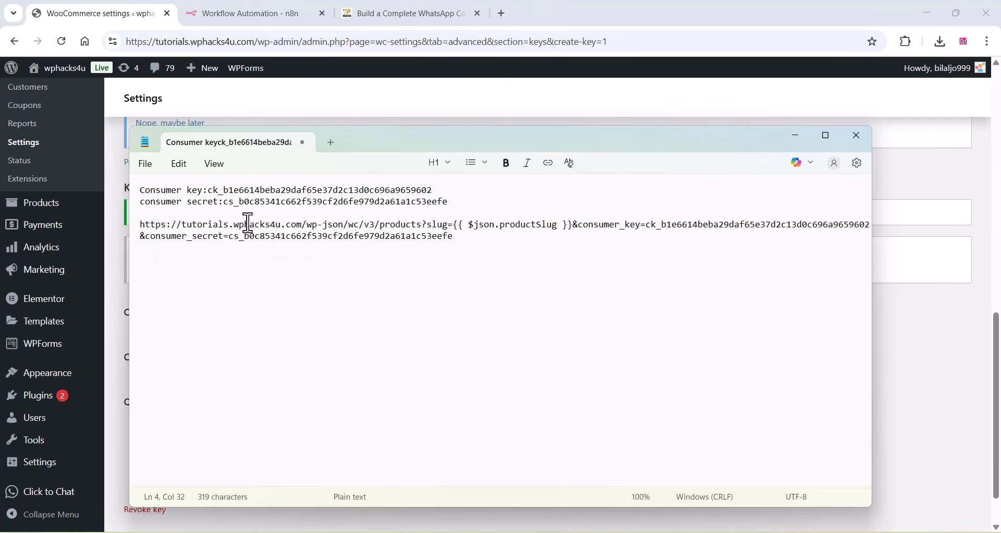
- Paste the completed product URL with its API credentials over the URL in n8n's Fetch Product by URL node and check it
left_click_drag(462, 236, 137, 229)
right_click(166, 243)
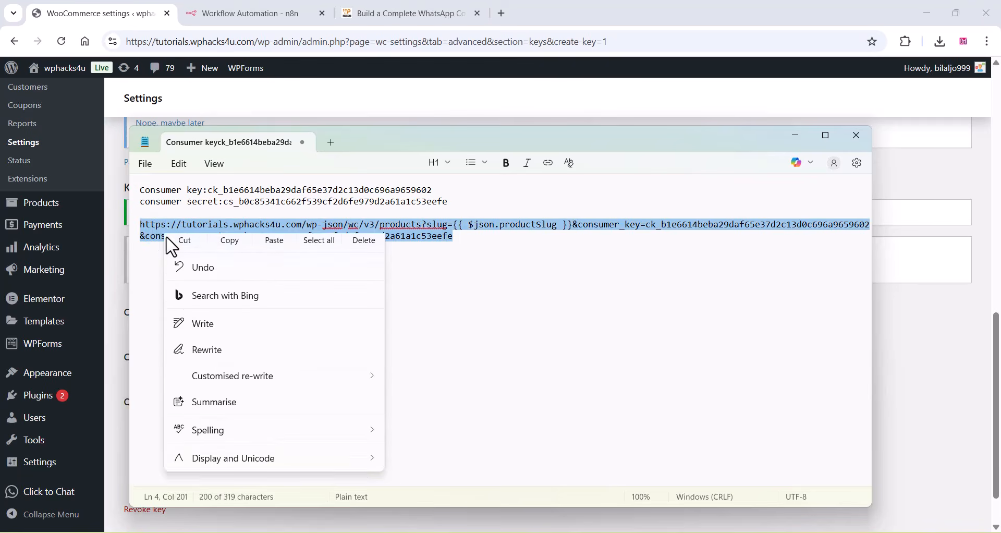
left_click(230, 259)
left_click(261, 11)
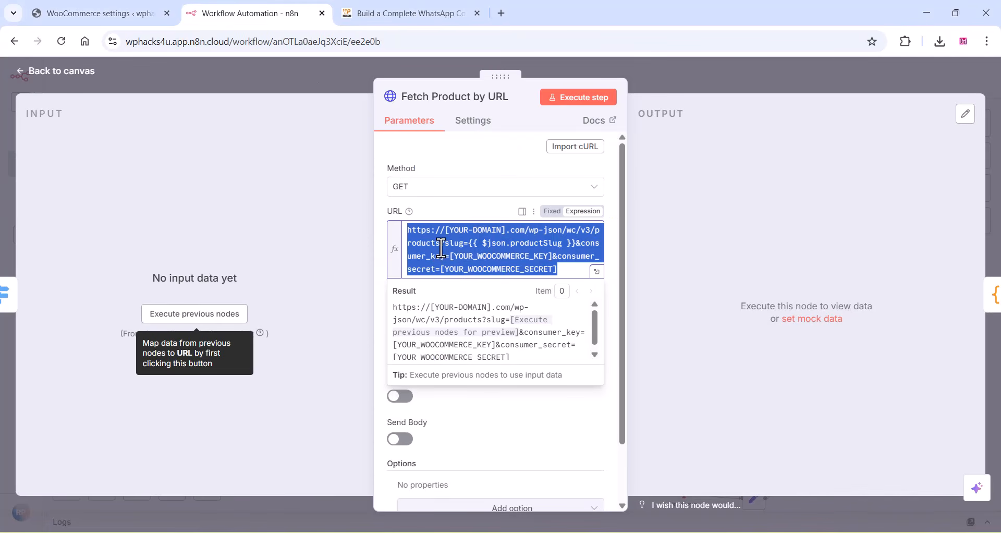
right_click(441, 248)
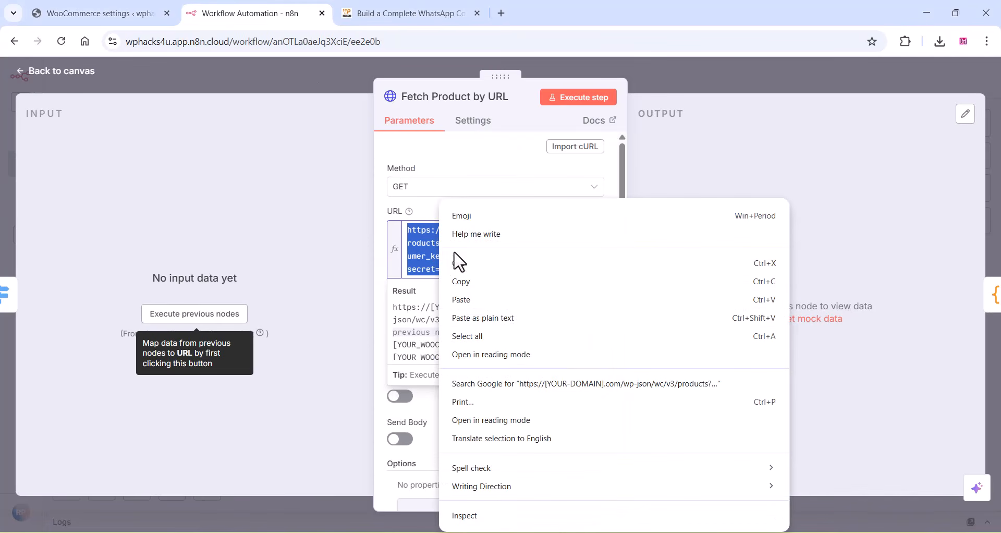
left_click(464, 300)
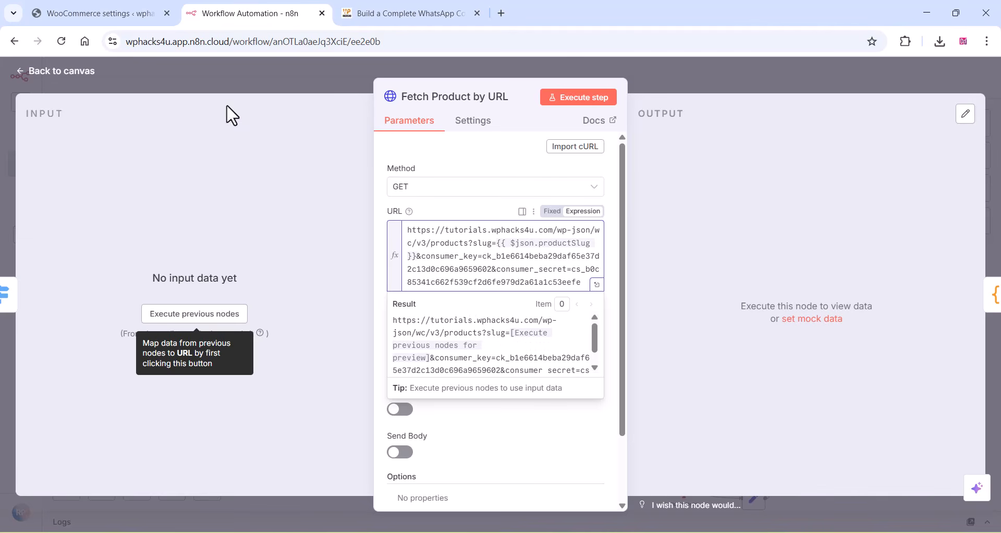
left_click(210, 83)
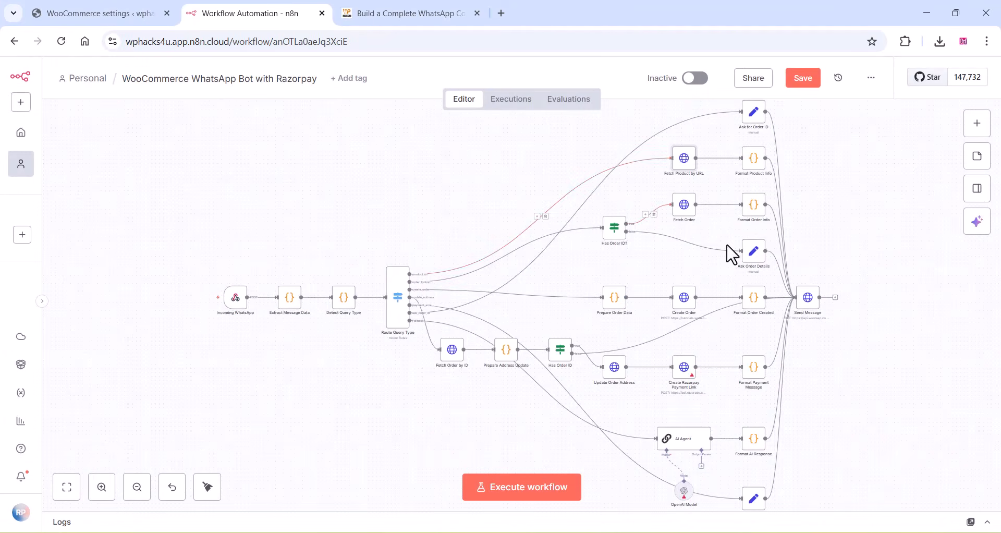
double_click(683, 161)
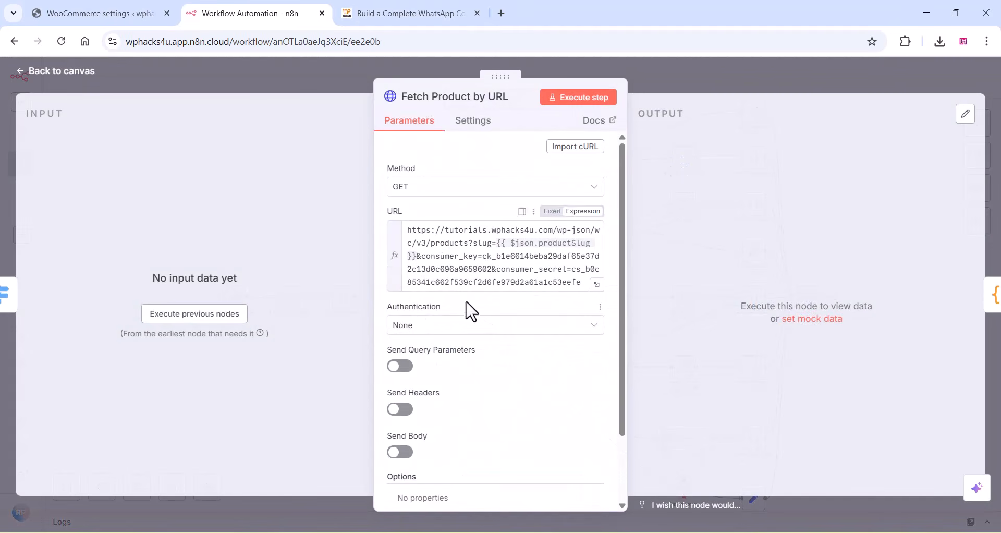
left_click(121, 64)
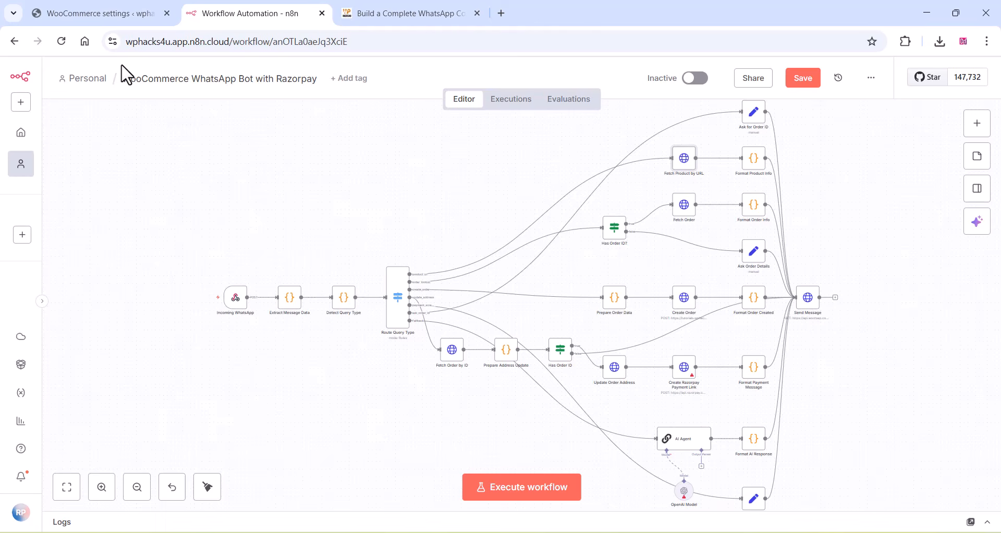
- Cut the URL out of the Fetch Order node and paste it into the notes in Notepad below the product URL
double_click(683, 205)
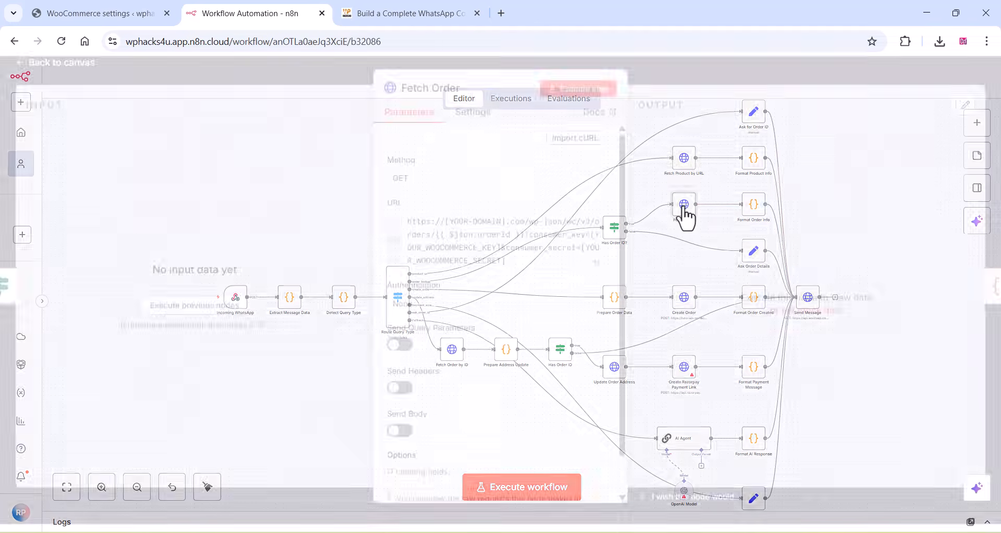
left_click_drag(508, 267, 406, 229)
right_click(433, 232)
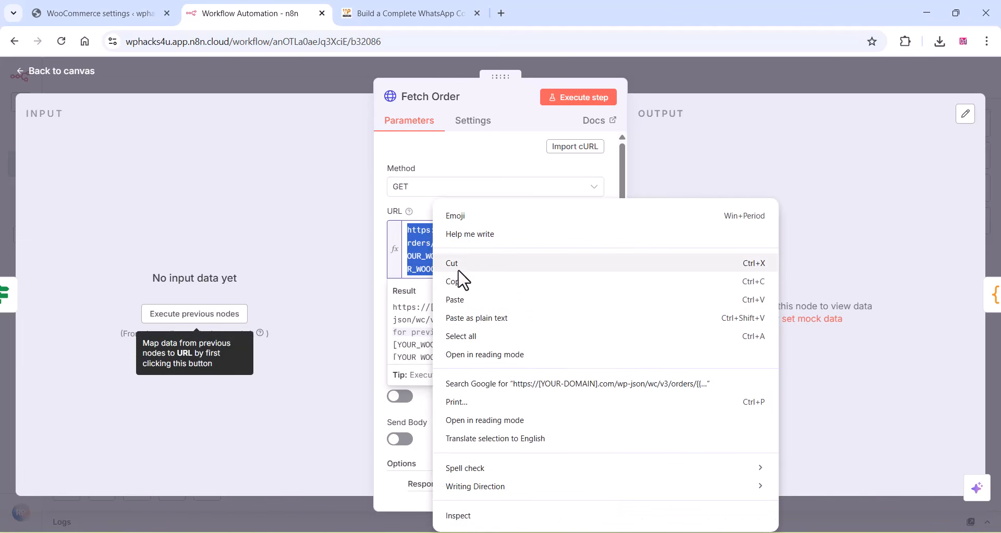
left_click(455, 264)
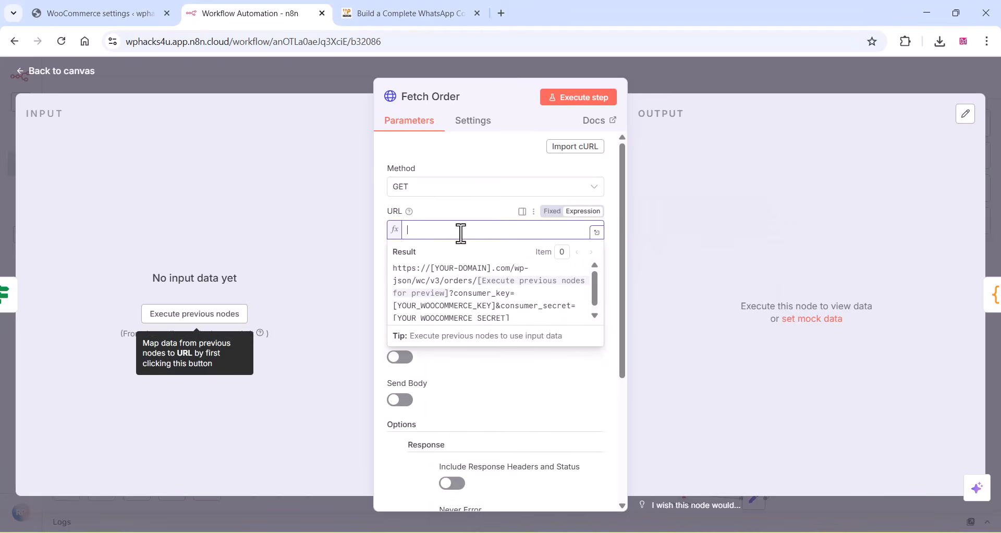
left_click(642, 531)
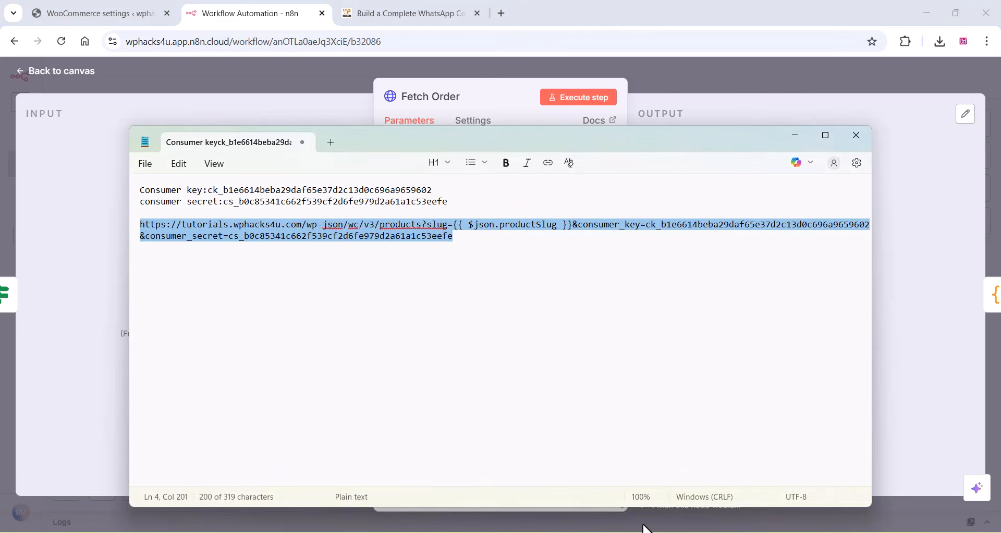
left_click(499, 241)
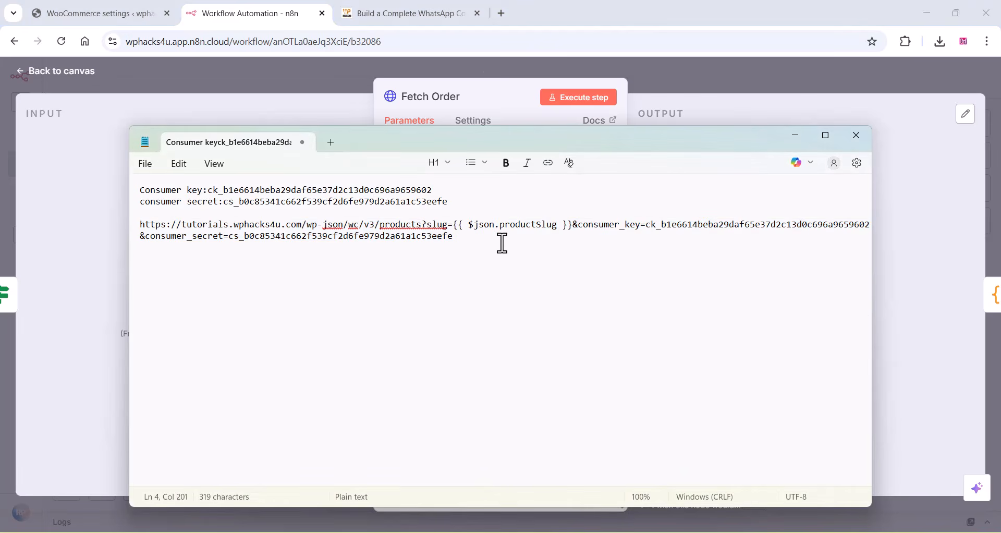
right_click(174, 265)
left_click(280, 281)
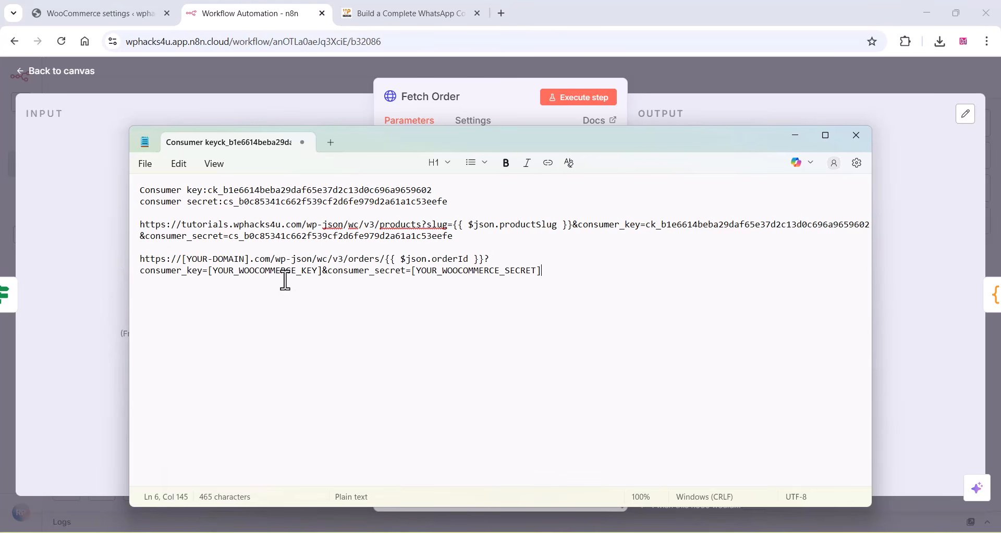
- Replace the noted orders URL's placeholders with tutorials.wphacks4u.com, the consumer key and the consumer secret, and copy the completed URL
left_click_drag(437, 191, 324, 191)
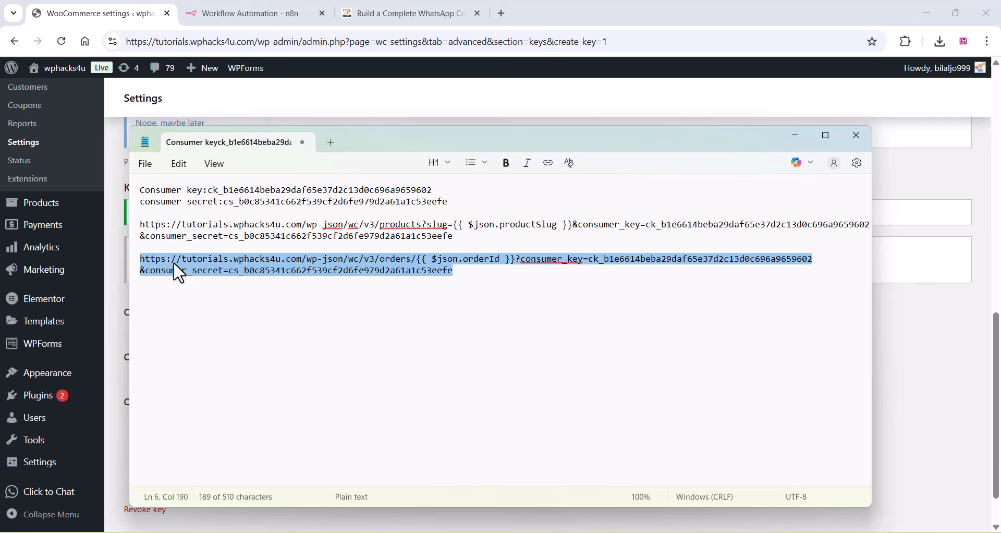
right_click(176, 262)
left_click(241, 282)
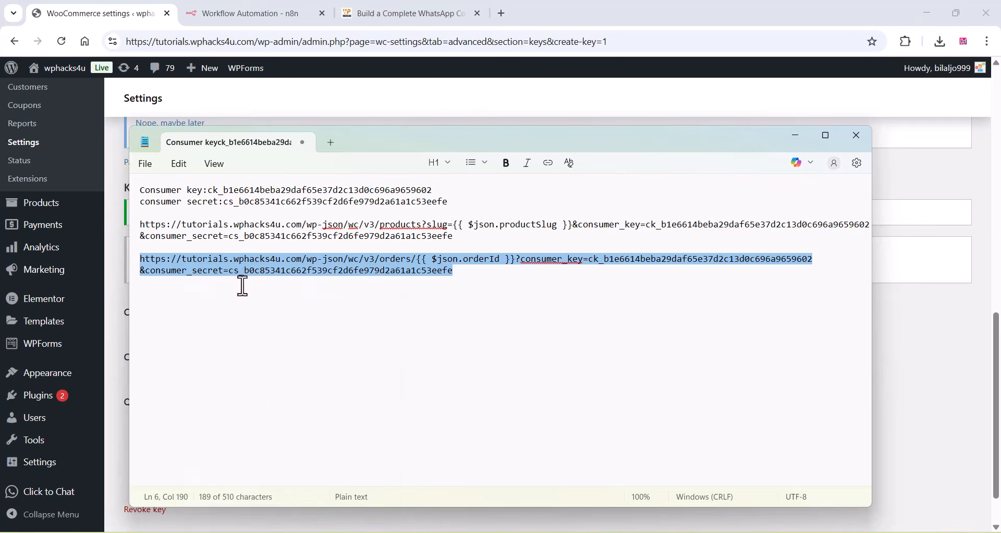
- Paste the completed orders URL with its API credentials into the Fetch Order node in n8n and return to the canvas
left_click(238, 10)
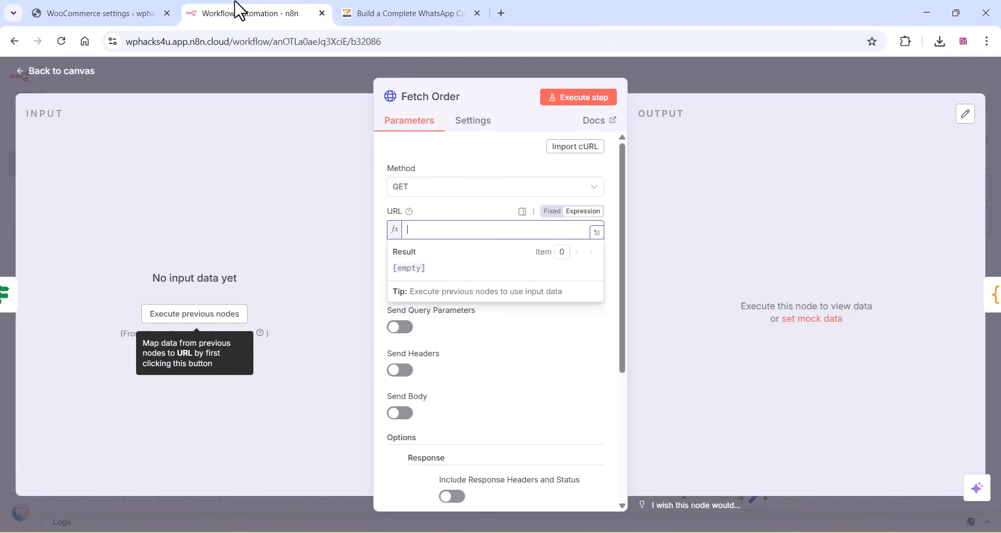
right_click(431, 230)
left_click(464, 380)
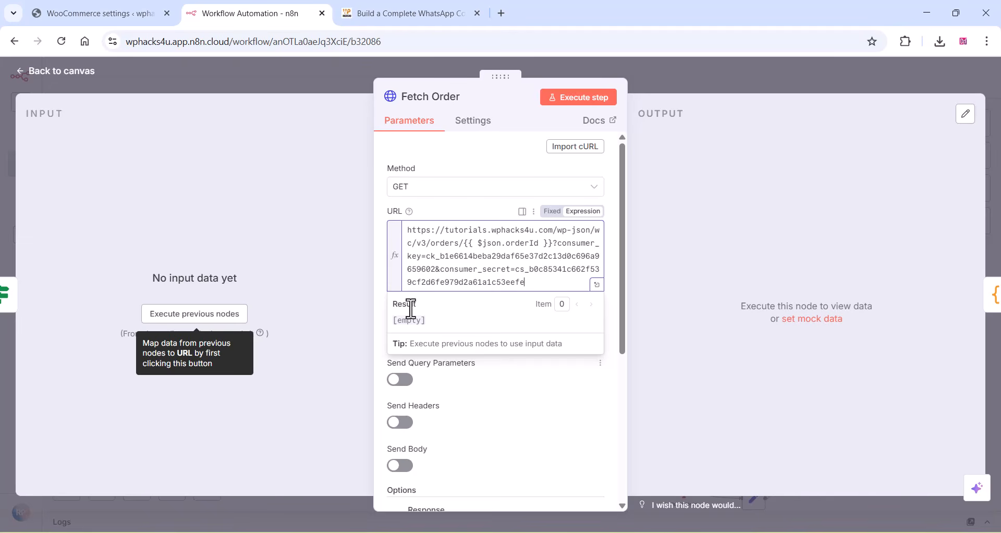
left_click(180, 68)
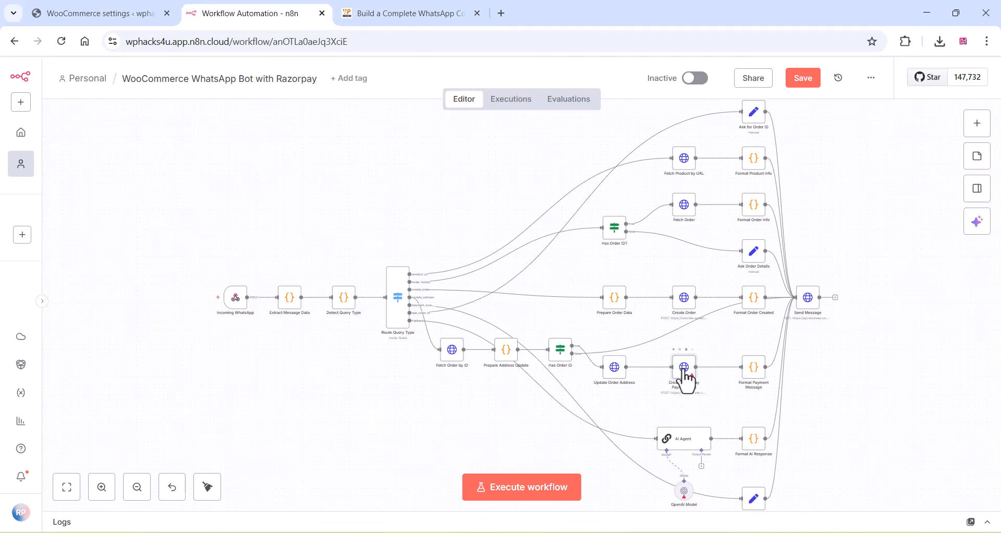
- Start a new Basic Auth credential in the Create Razorpay Payment Link node
double_click(683, 371)
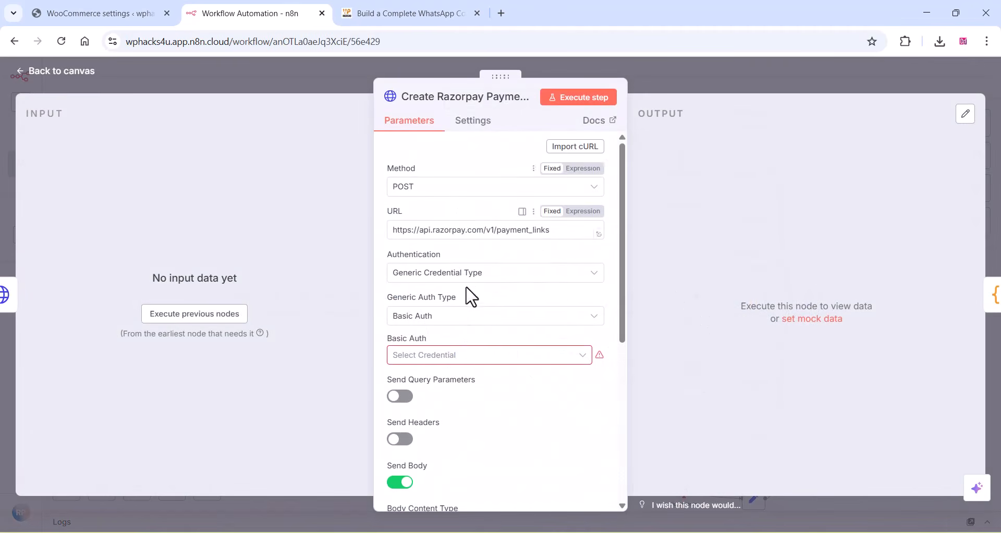
left_click(456, 358)
left_click(460, 387)
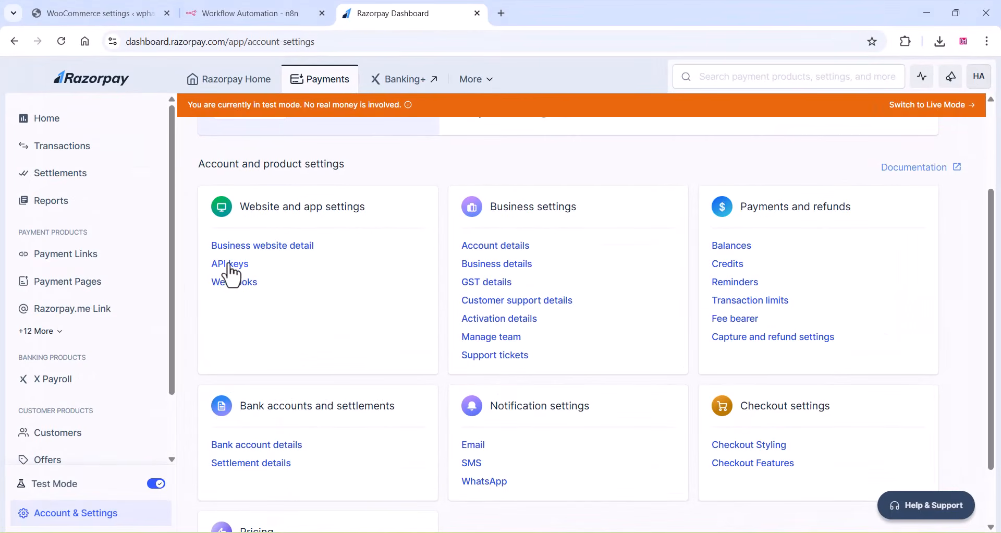
- Generate a test API key in the Razorpay dashboard and paste its Key Id as the User of the n8n credential
left_click(230, 265)
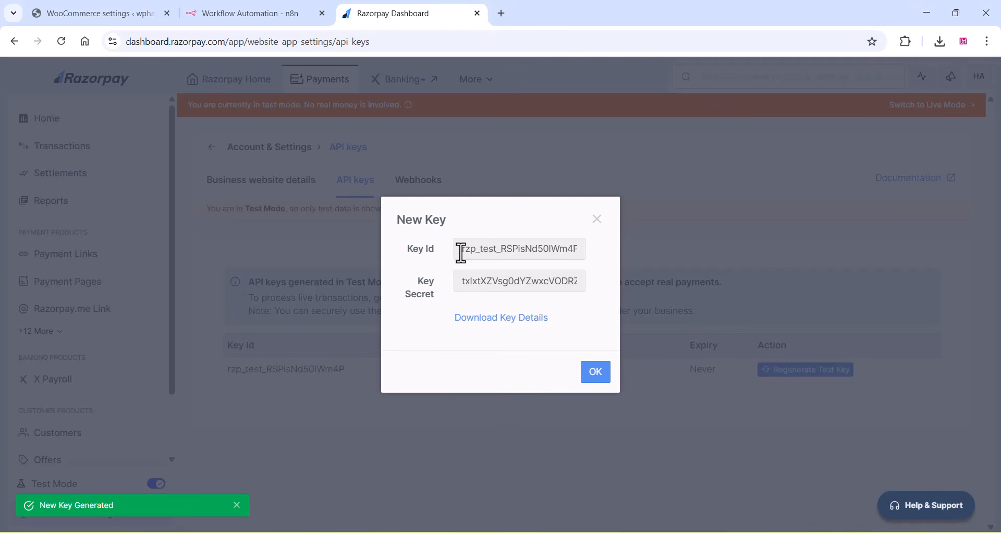
left_click_drag(461, 252, 619, 264)
right_click(524, 249)
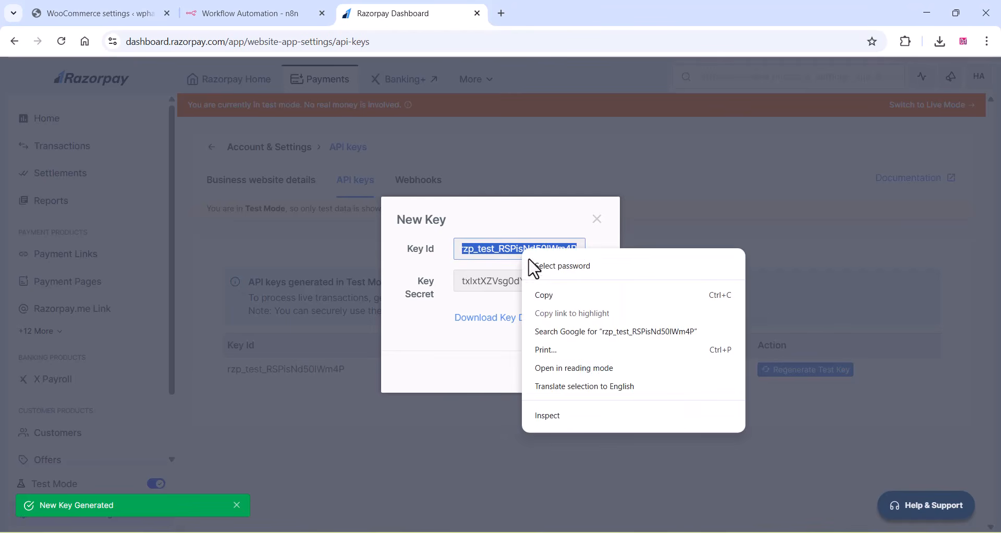
left_click(547, 293)
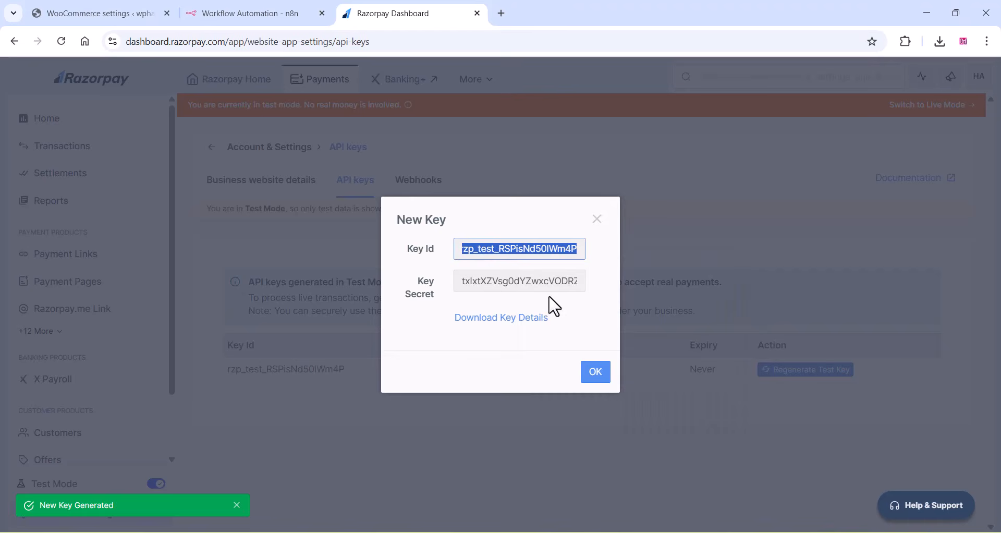
left_click(238, 14)
right_click(311, 282)
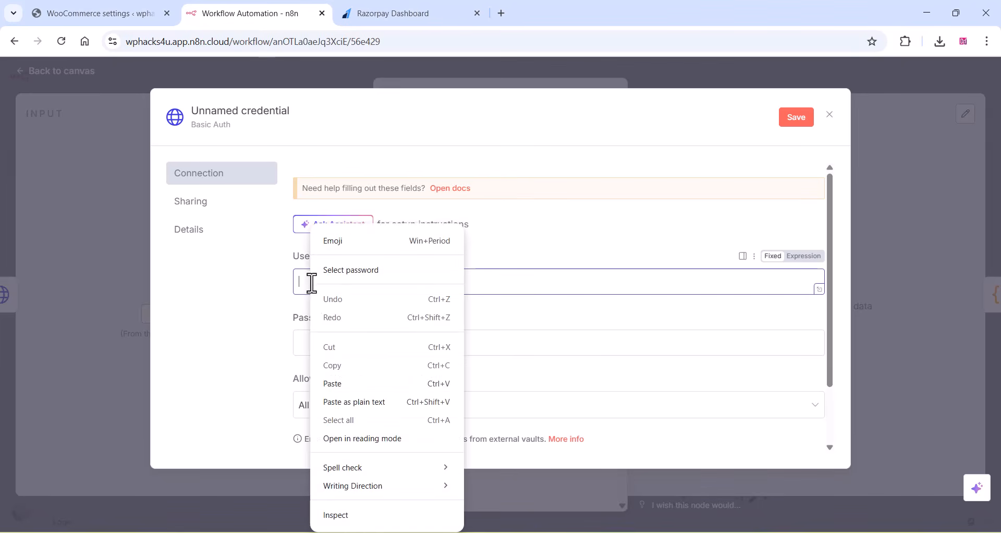
left_click(338, 384)
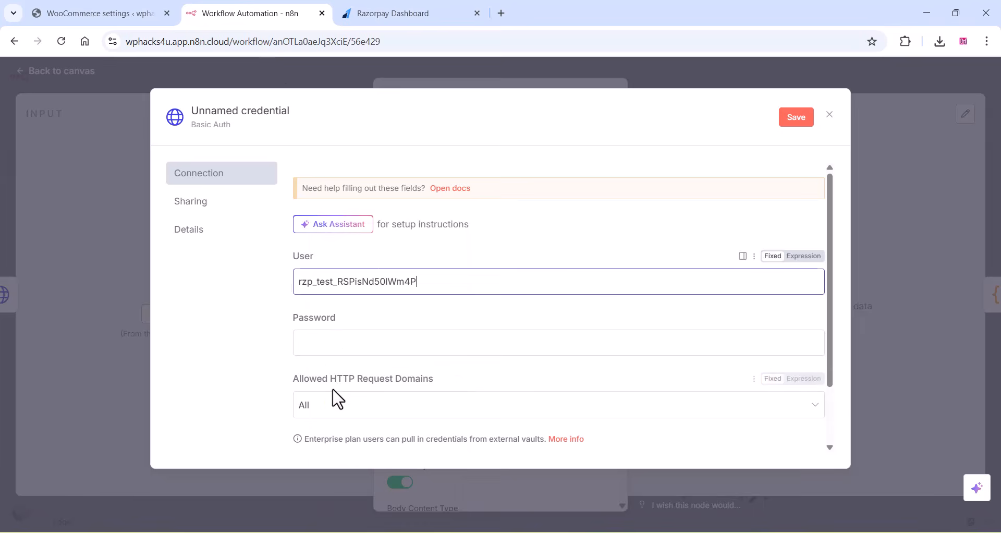
- Copy the Razorpay Key Secret into the Basic Auth credential's Password field in n8n, then save and close the credential
left_click(369, 12)
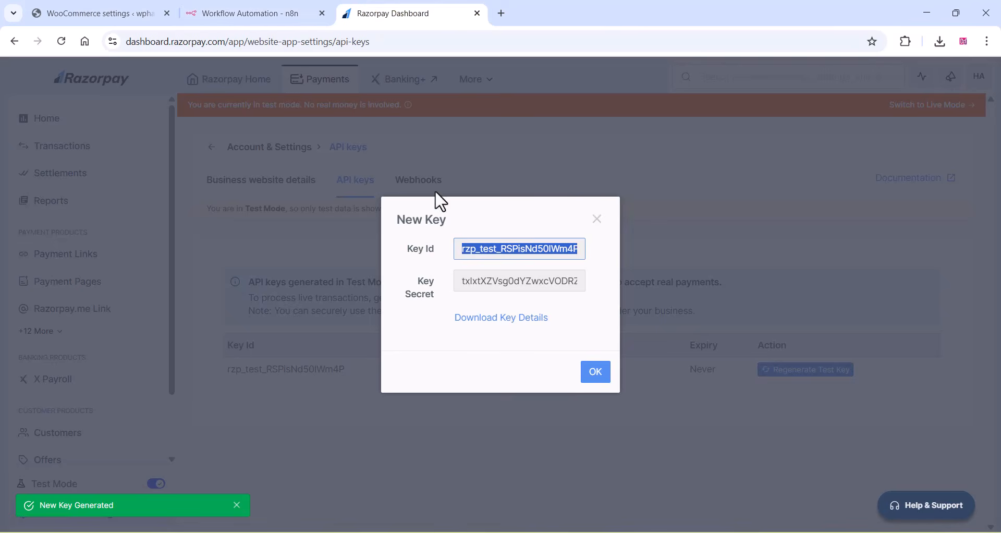
left_click(466, 283)
double_click(466, 285)
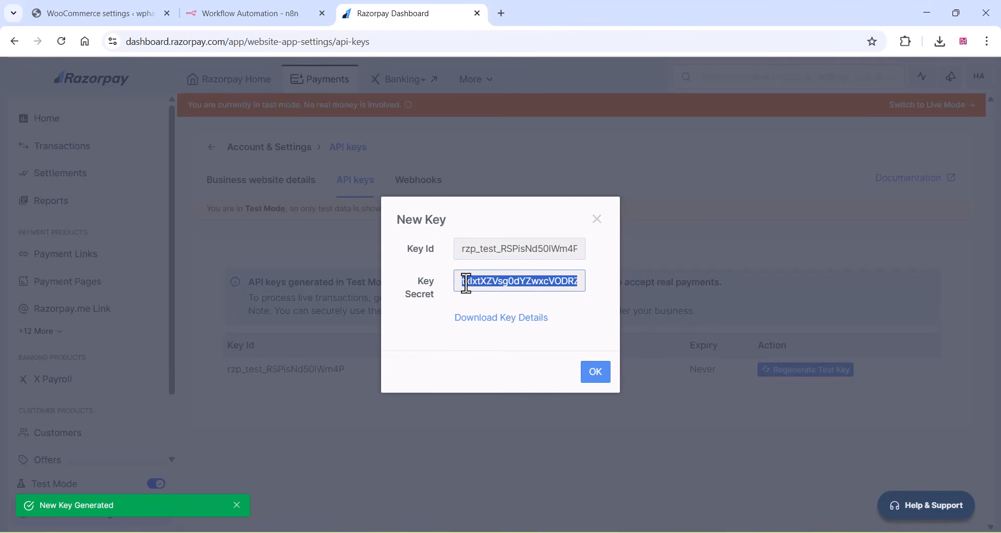
left_click(255, 10)
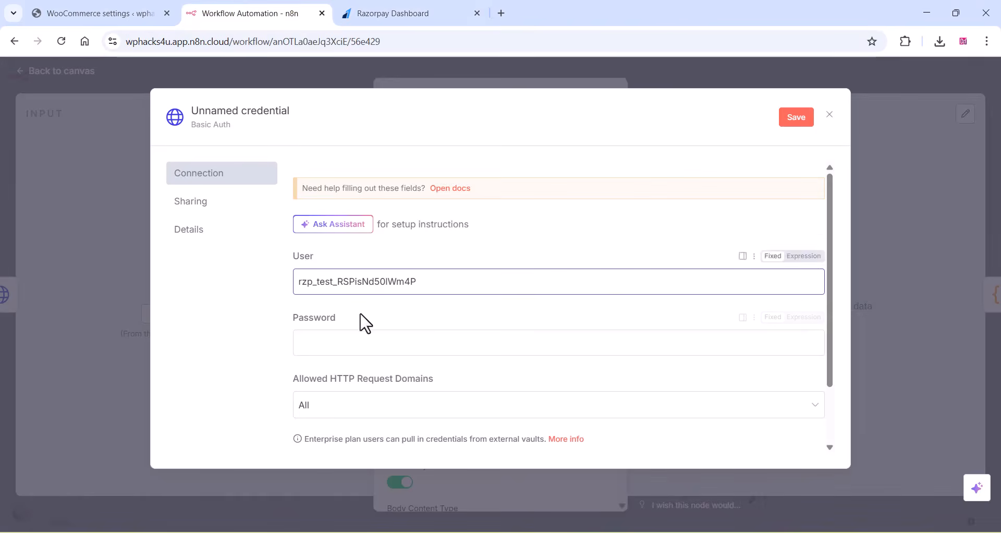
left_click(323, 343)
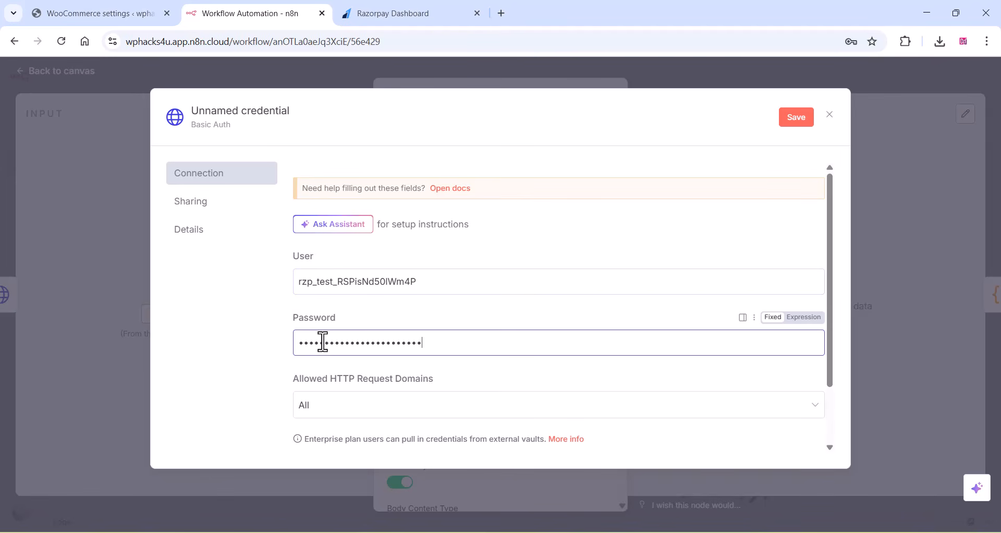
left_click(797, 117)
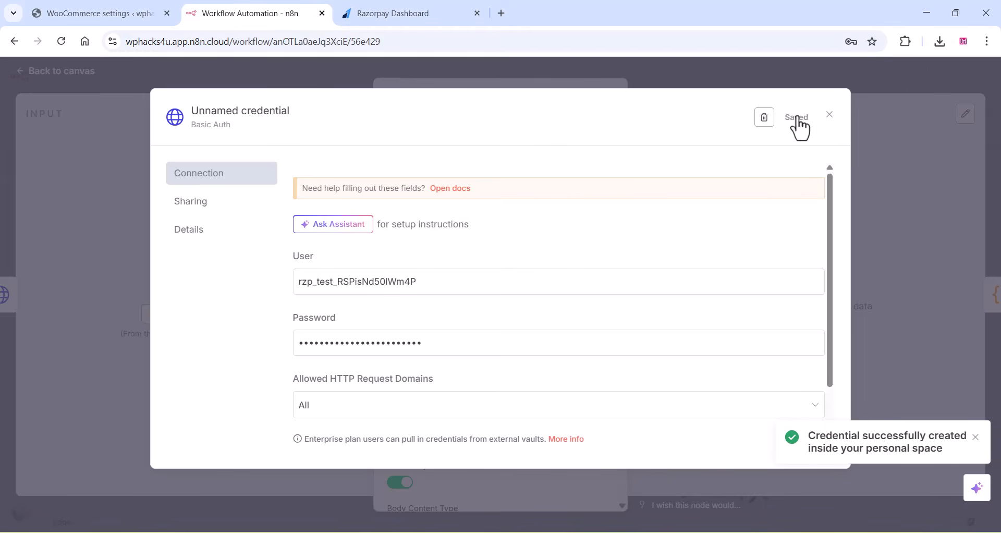
left_click(305, 63)
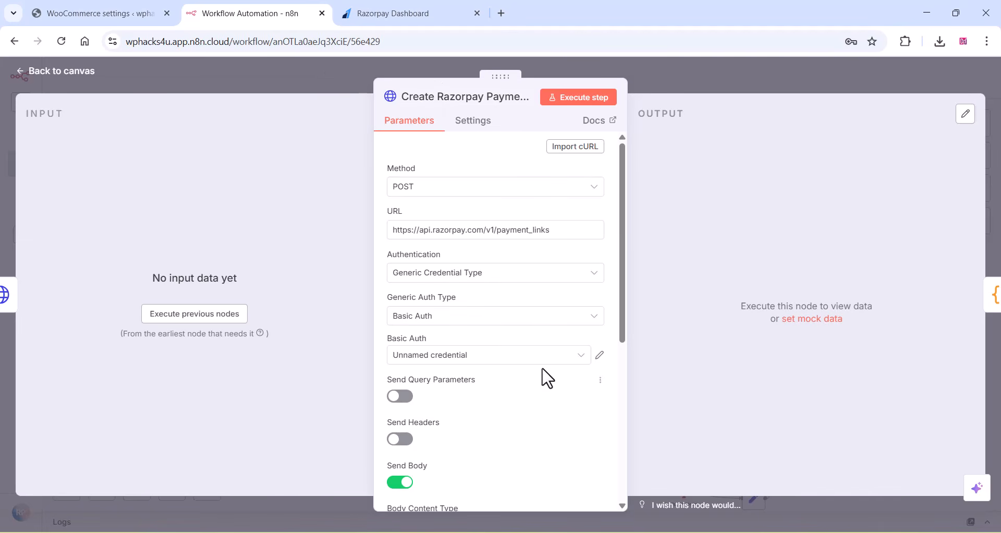
- Select the new Basic Auth credential for the payment link node, rename it Razorpay, save it and return to the canvas
left_click(510, 360)
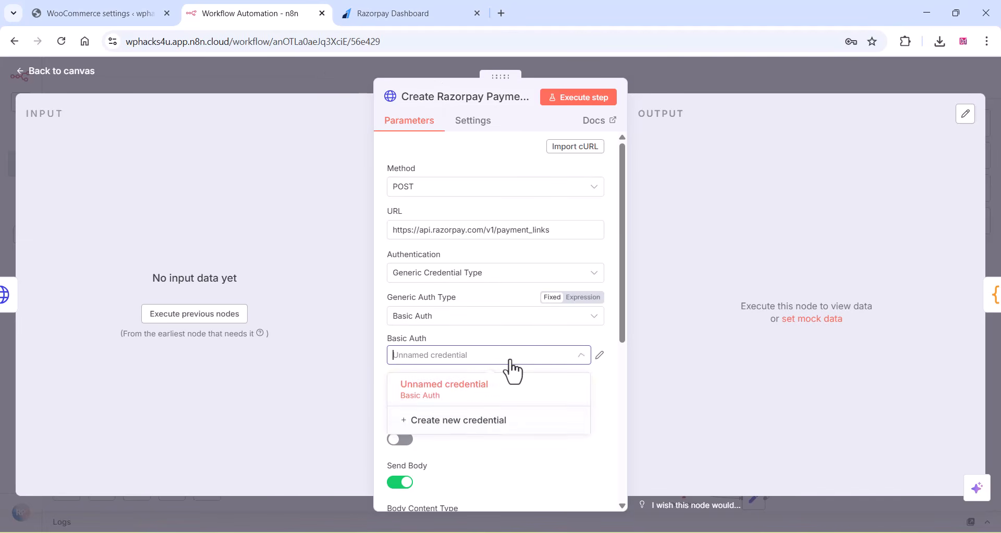
left_click(436, 398)
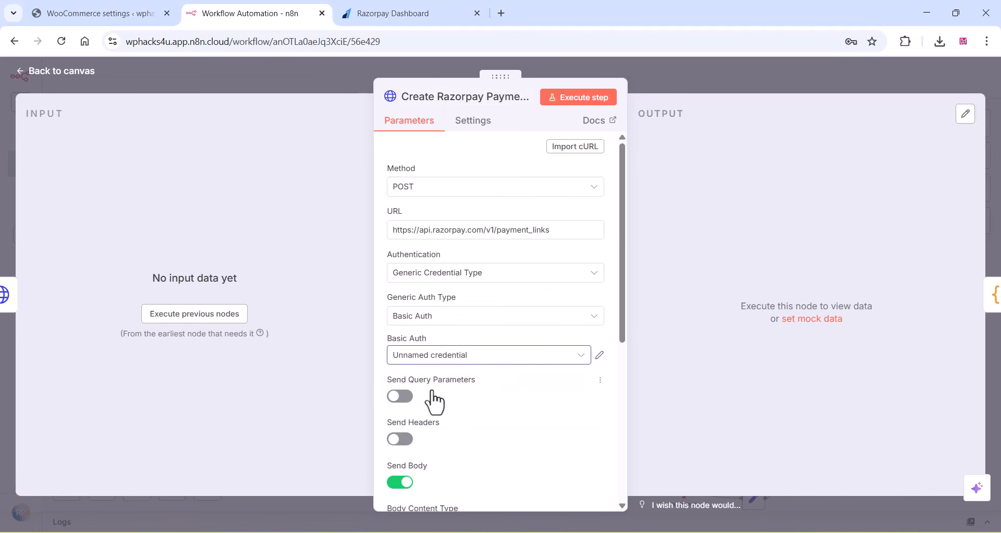
left_click(599, 354)
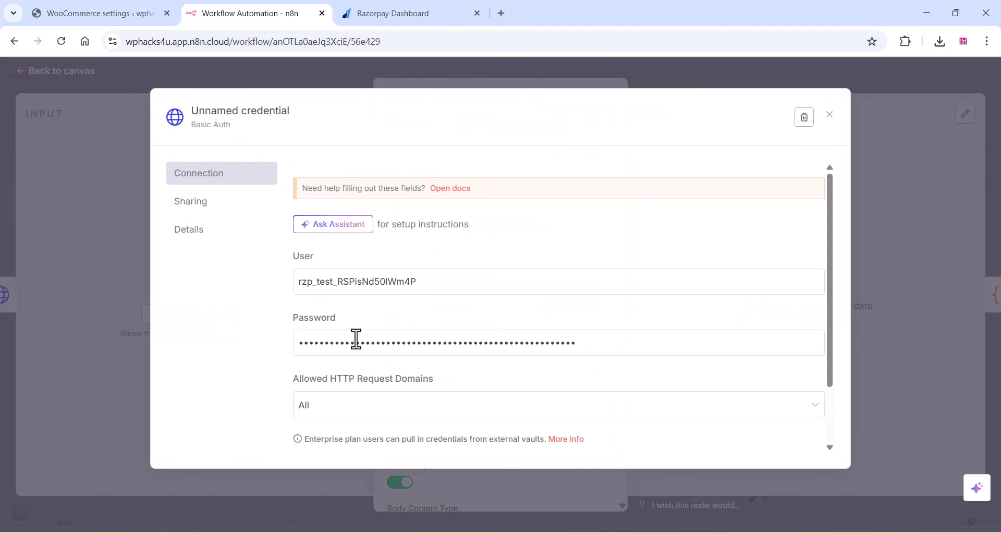
left_click(217, 112)
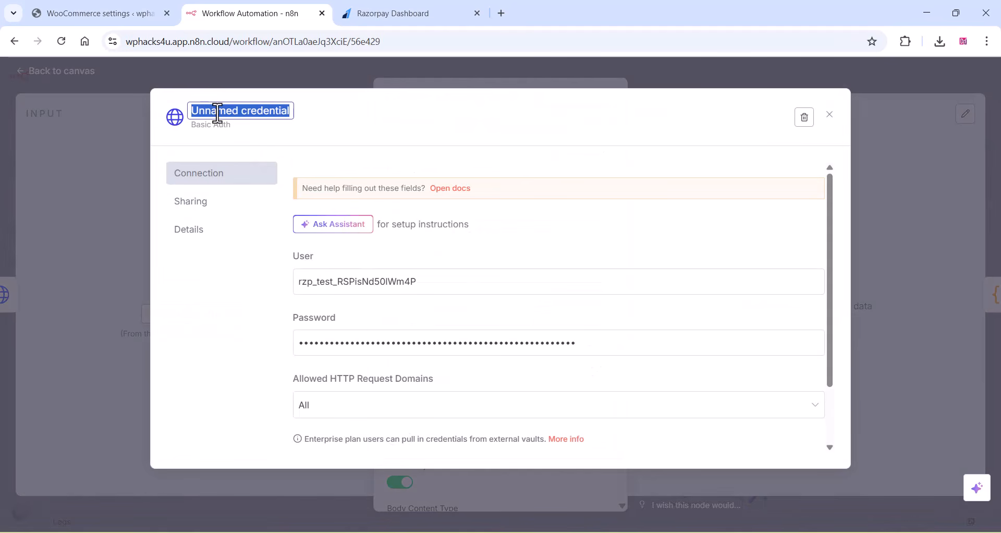
type("Razorpay")
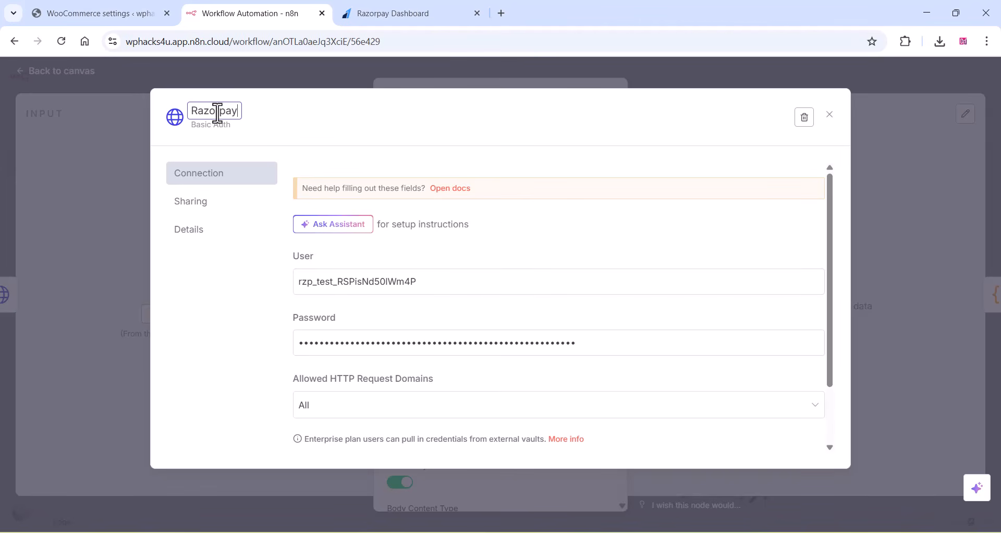
left_click(279, 114)
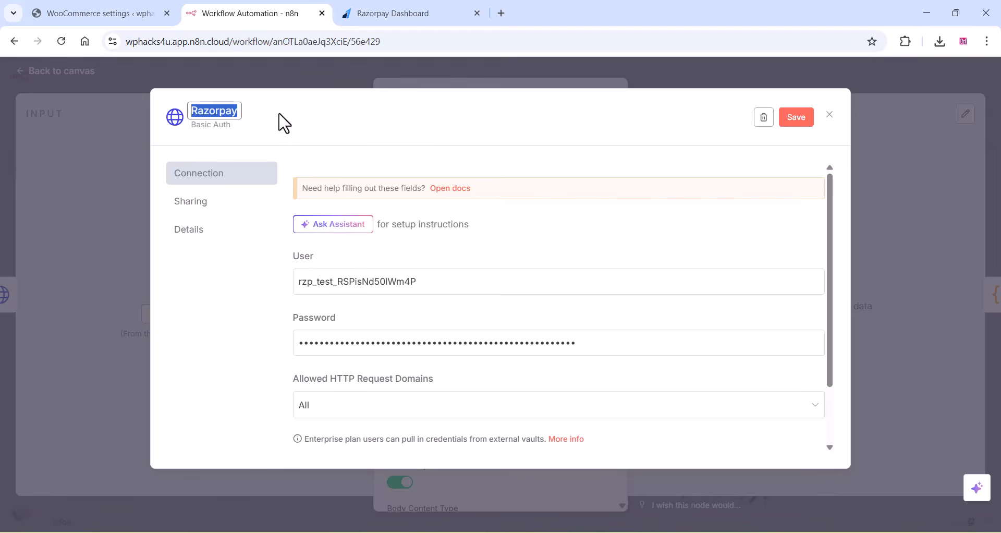
left_click(808, 125)
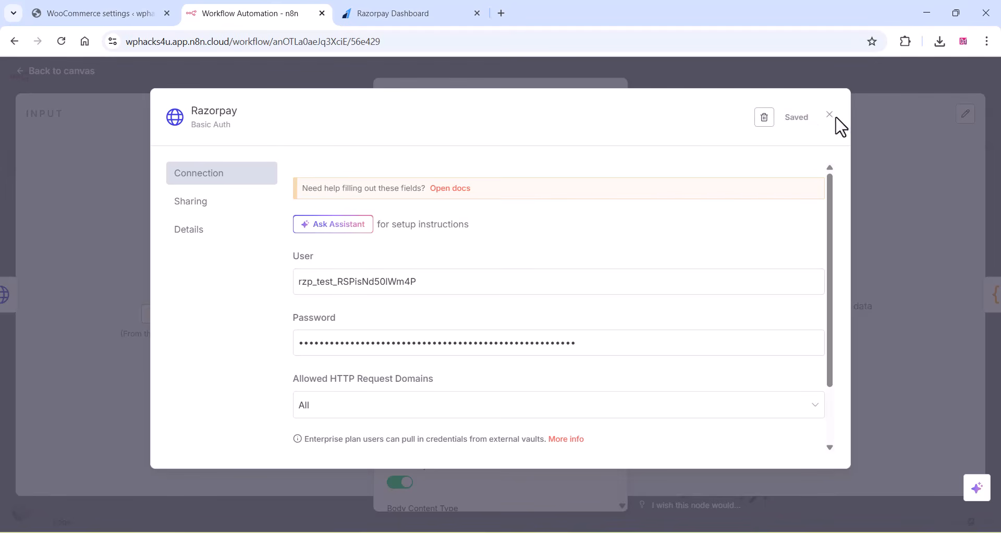
left_click(829, 114)
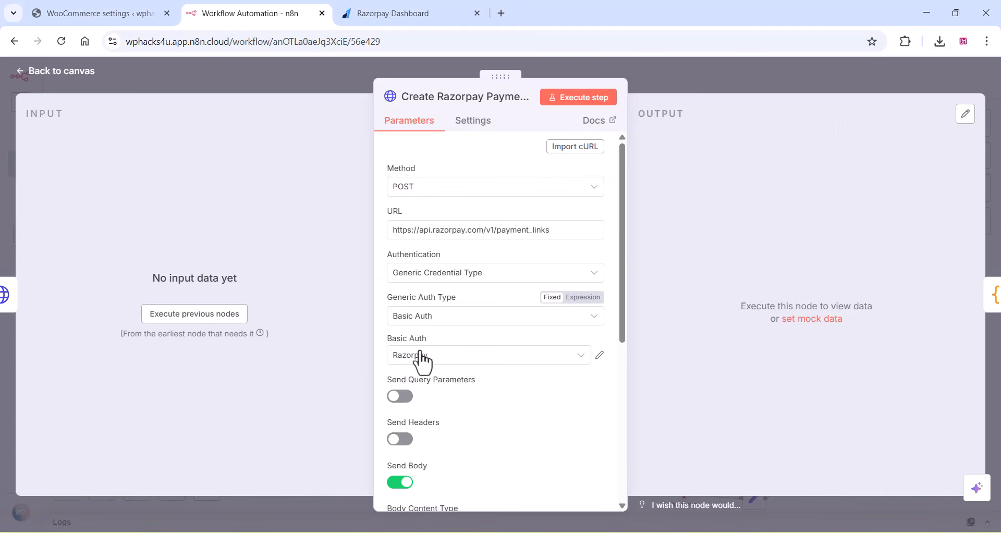
left_click(110, 72)
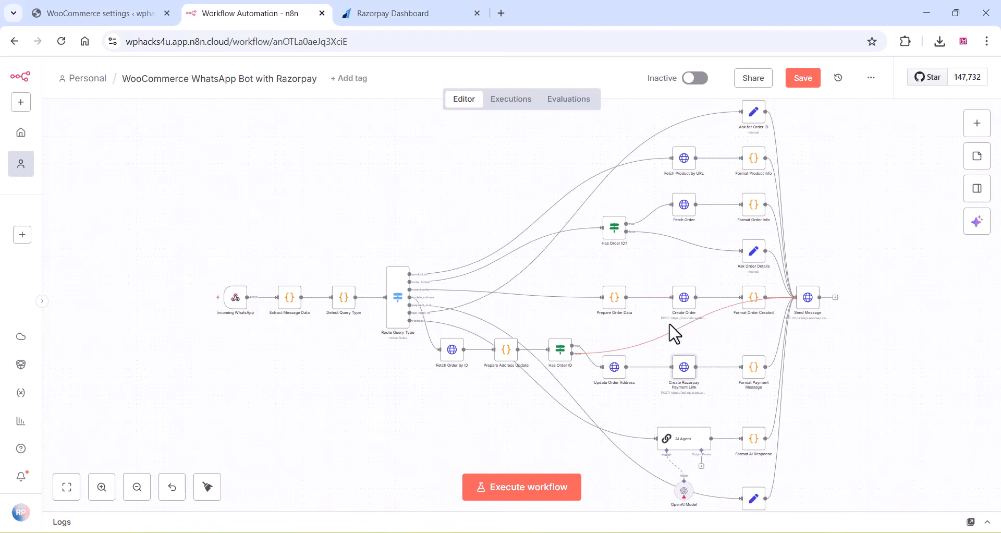
- Start a new OpenAI credential in the OpenAI Model node and review its connection fields
scroll(675, 333, "down", 1)
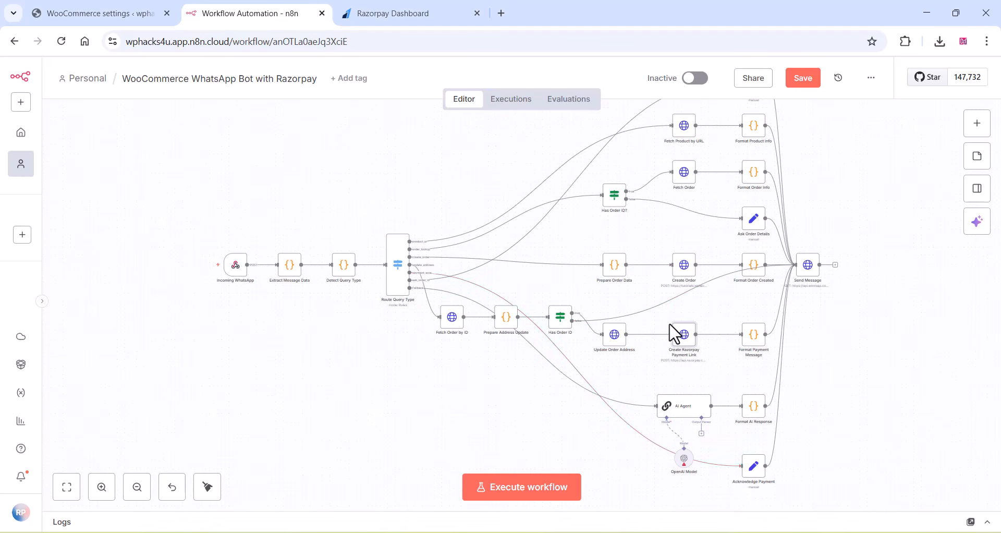
double_click(684, 459)
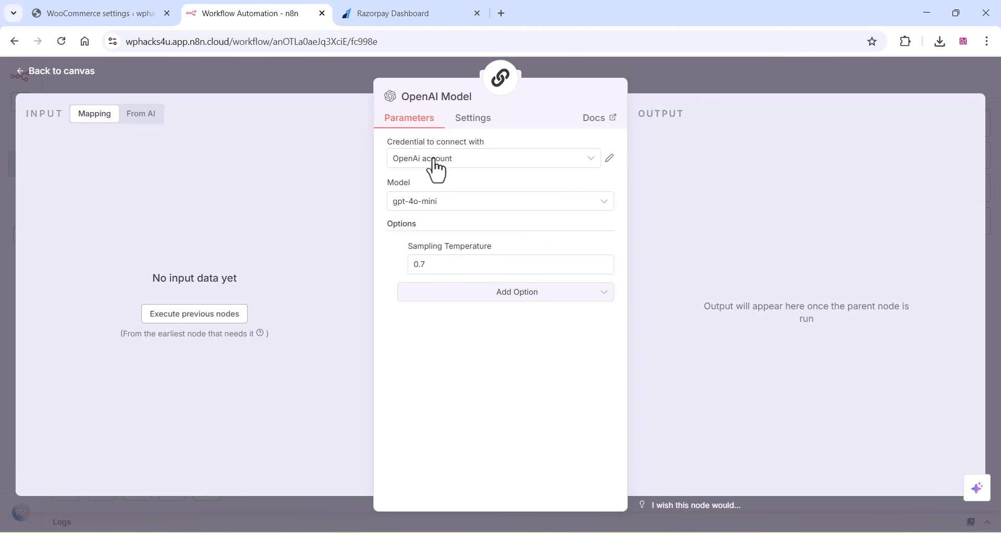
left_click(474, 166)
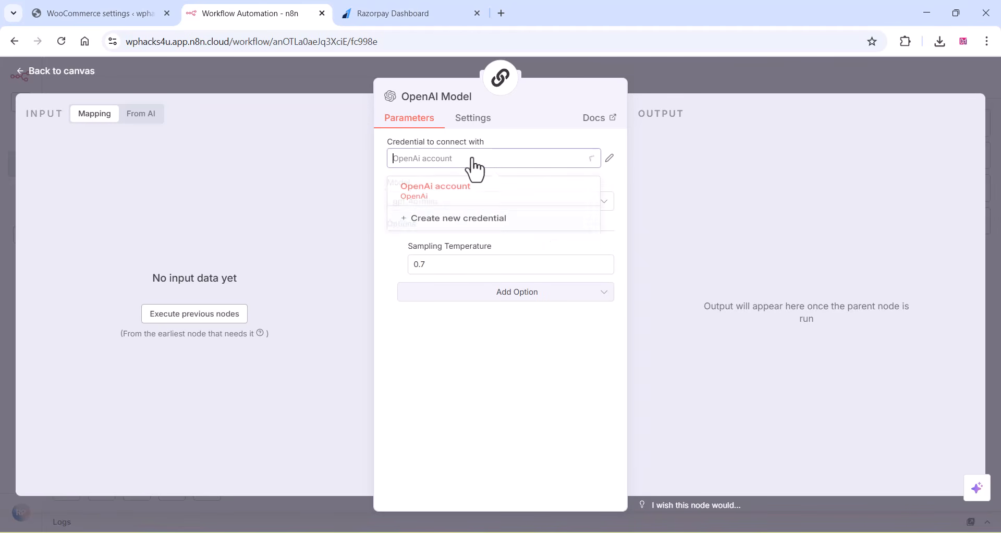
left_click(449, 225)
scroll(328, 308, "down", 3)
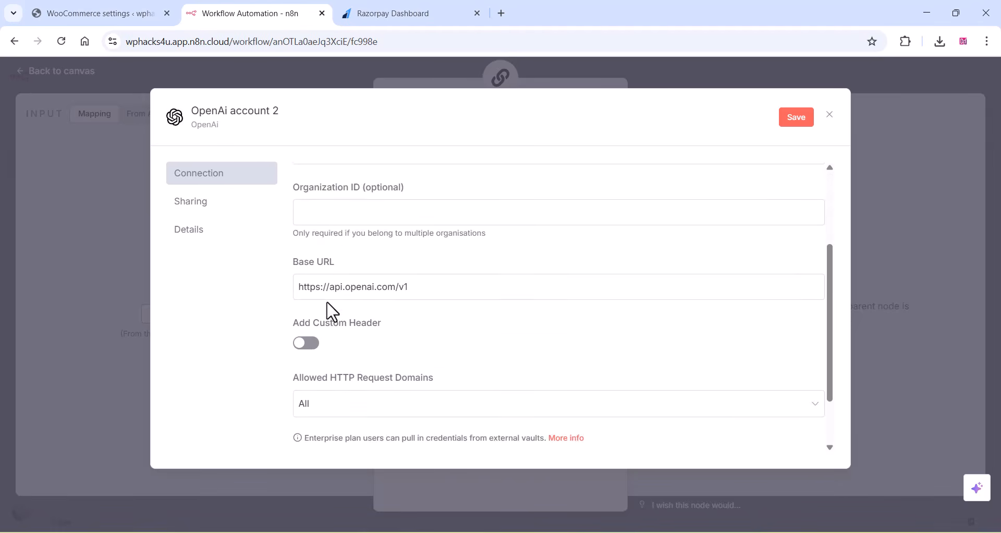
scroll(327, 304, "up", 1)
scroll(327, 304, "down", 2)
scroll(327, 304, "up", 1)
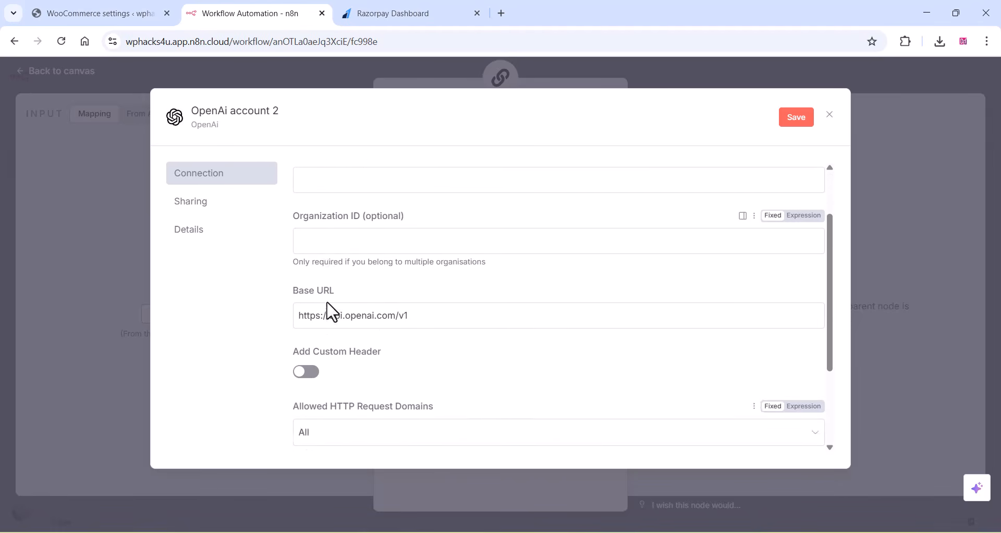
scroll(328, 303, "up", 1)
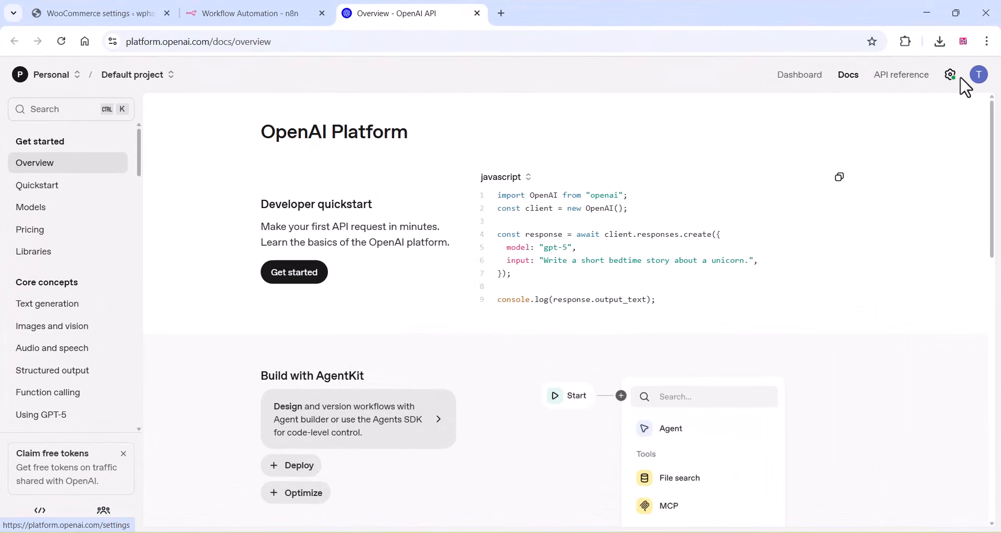
- Switch to the OpenAI platform, create a secret key named n8nwoo for the Default project, and copy it
left_click(950, 79)
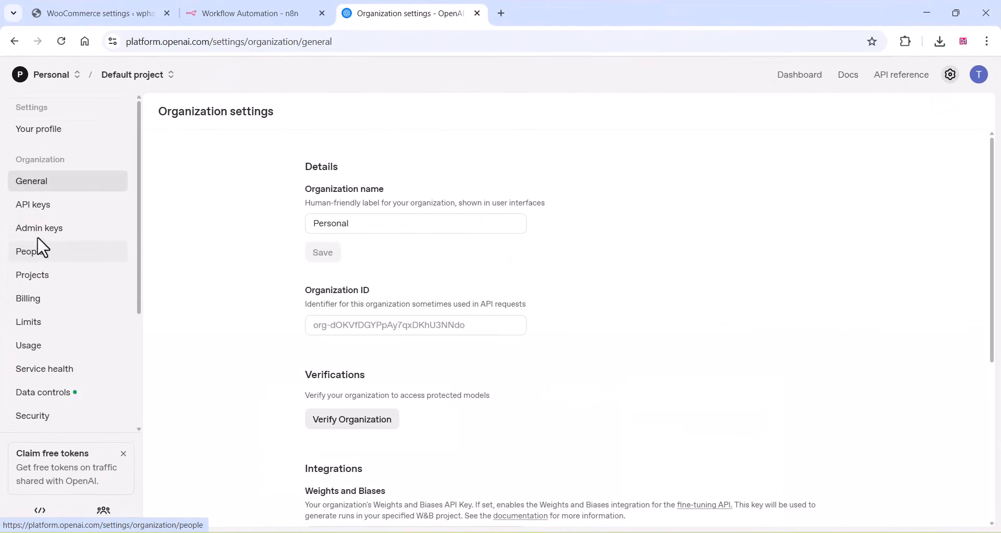
left_click(41, 213)
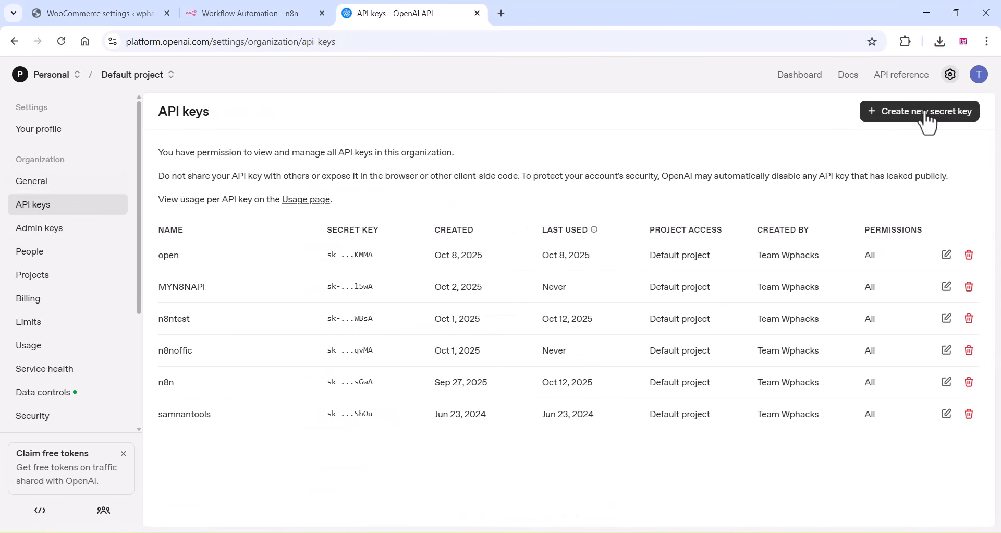
left_click(928, 117)
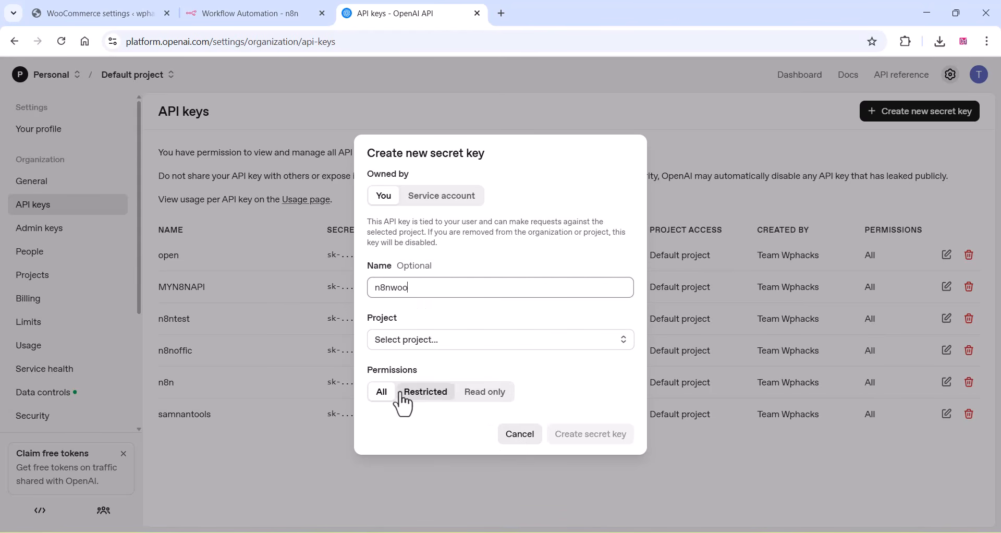
left_click(405, 339)
left_click(407, 366)
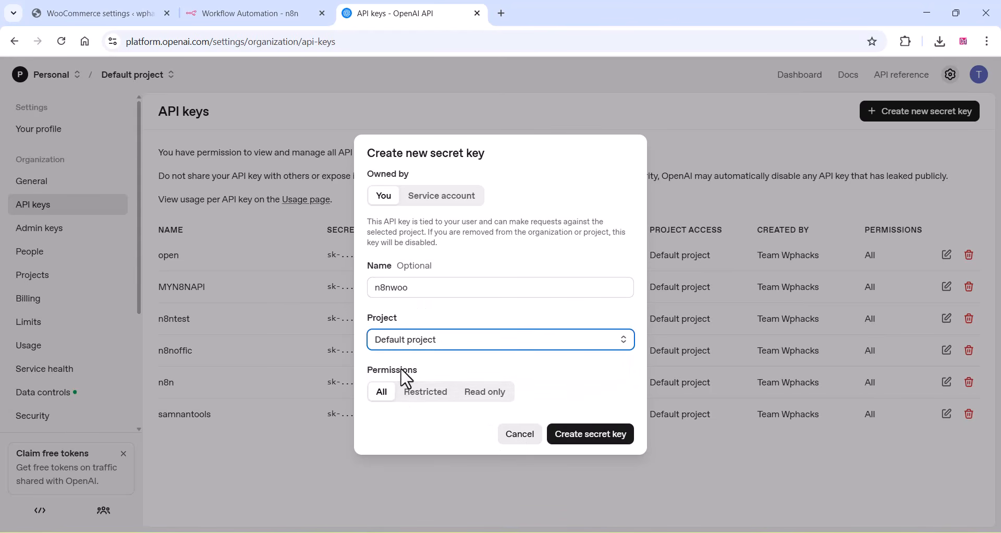
left_click(577, 439)
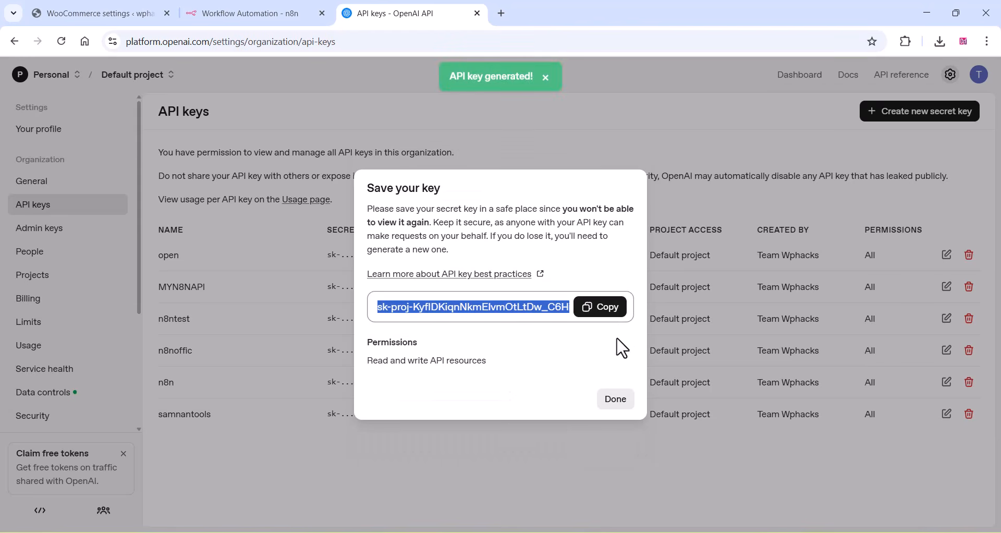
left_click(600, 312)
- Paste the OpenAI key into the new n8n credential's API Key field, save it, and open the Send Message node
left_click(244, 13)
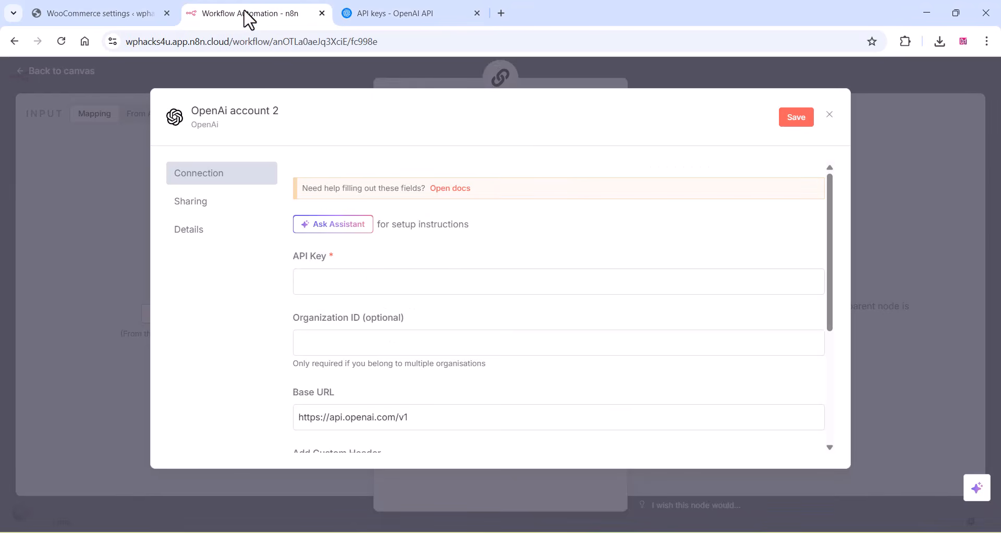
right_click(325, 291)
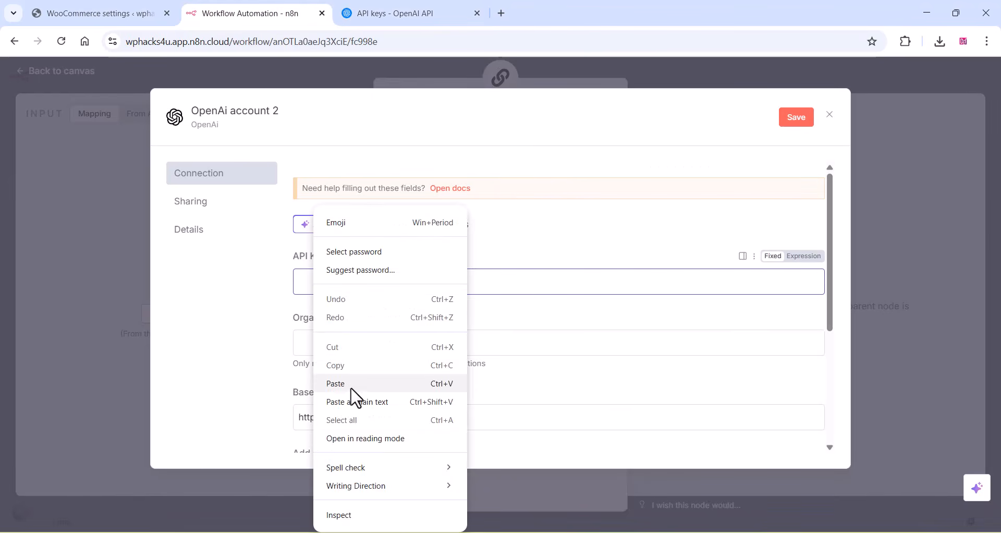
left_click(351, 396)
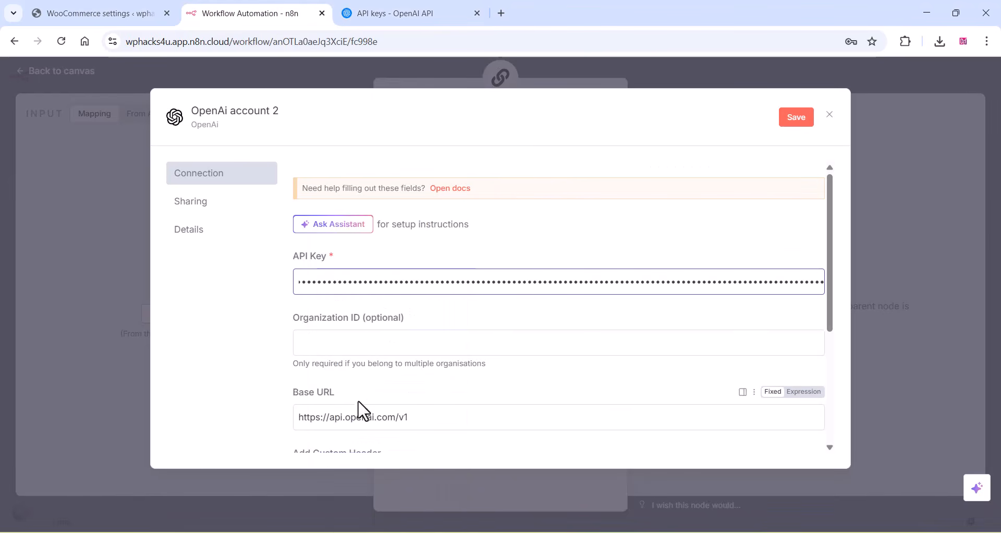
scroll(358, 409, "down", 4)
scroll(363, 411, "up", 4)
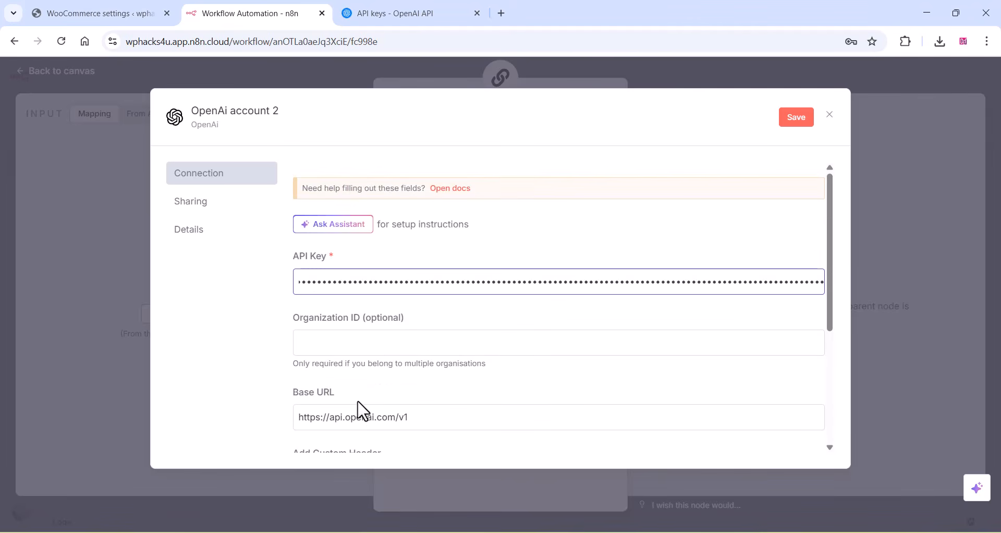
left_click(783, 119)
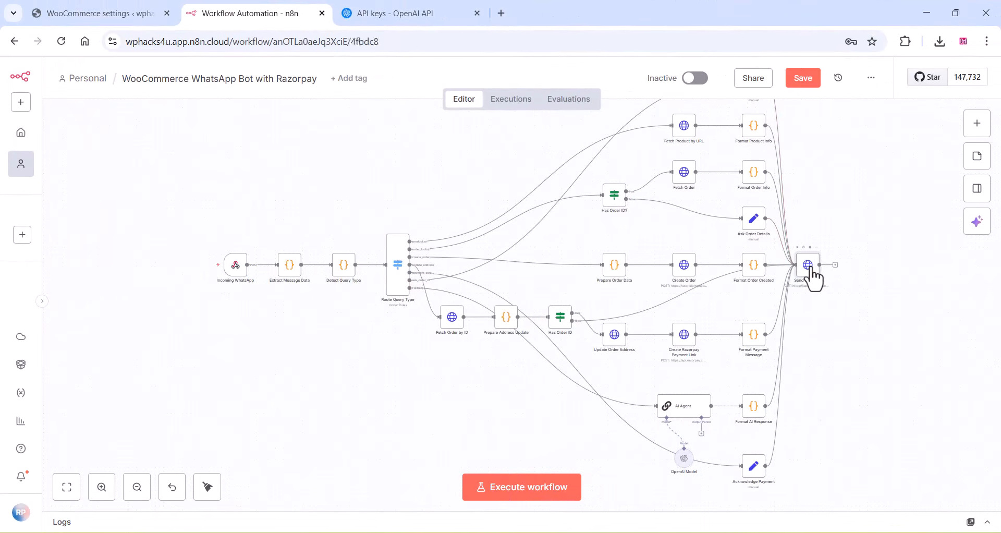
double_click(811, 268)
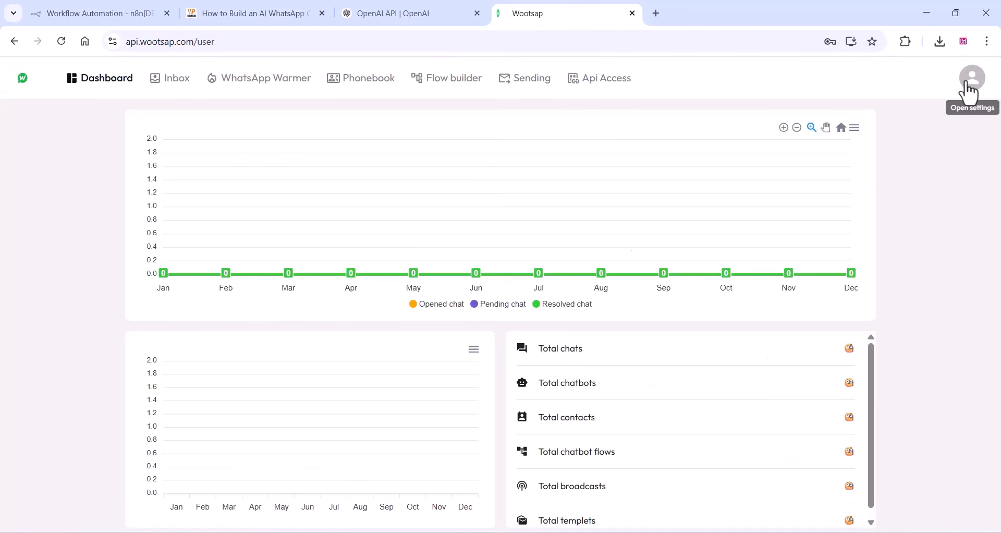
- Subscribe to the Free Plan in Wootsap, accepting the privacy policy and terms, and start the free trial
left_click(968, 87)
left_click(878, 148)
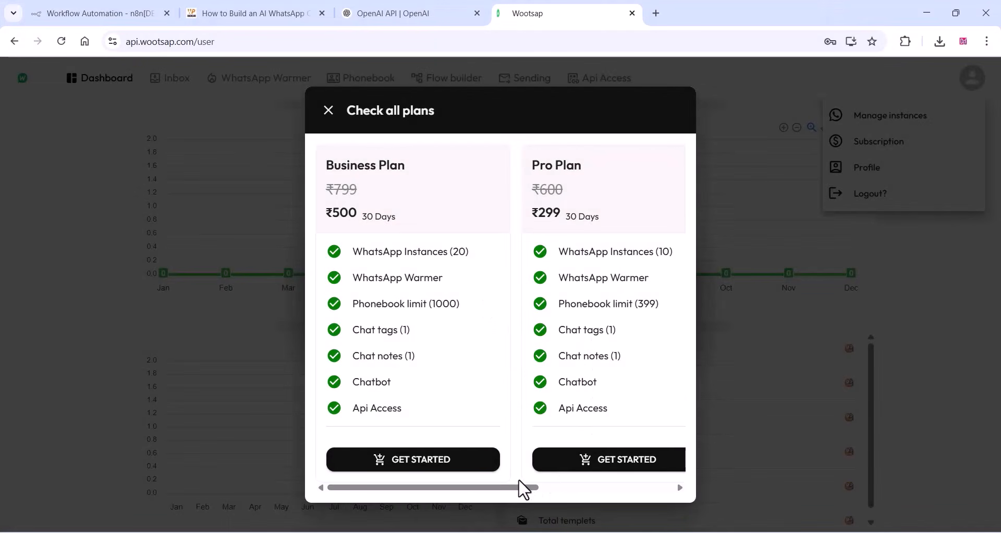
left_click_drag(519, 480, 652, 490)
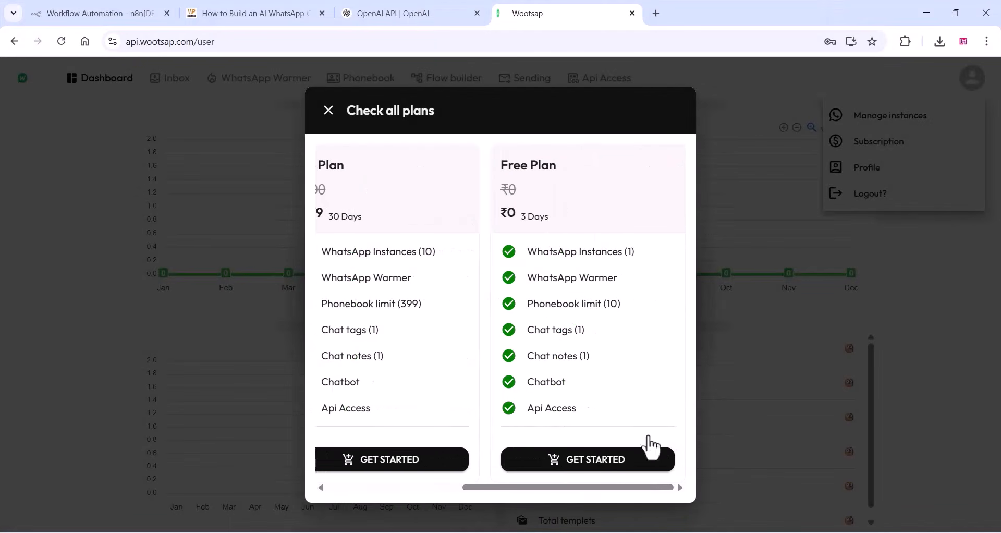
left_click(599, 460)
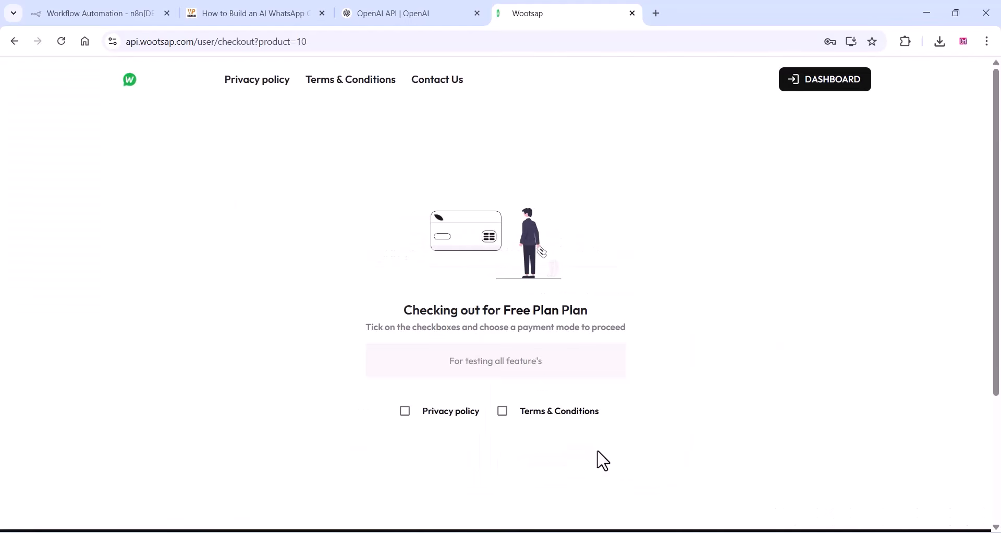
left_click(405, 412)
left_click(502, 411)
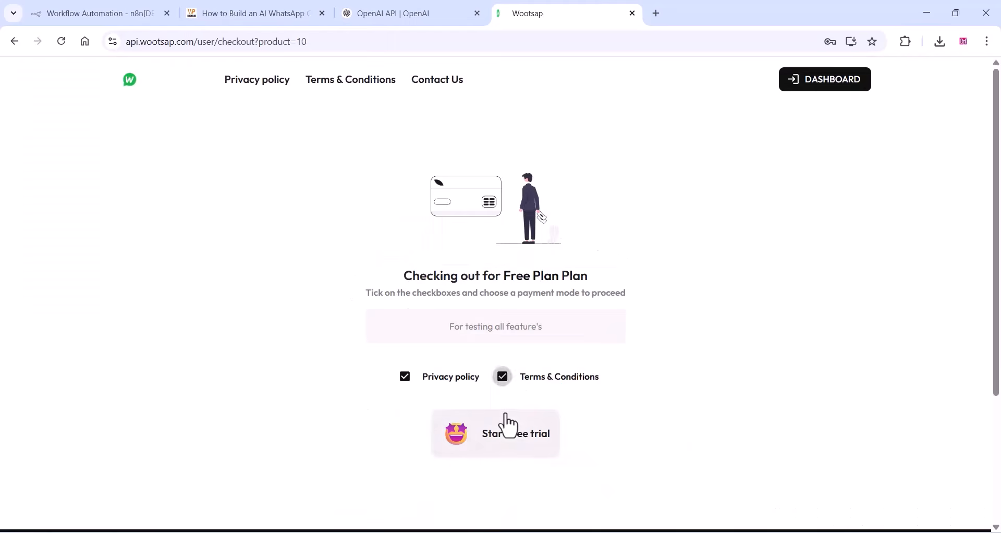
left_click(510, 432)
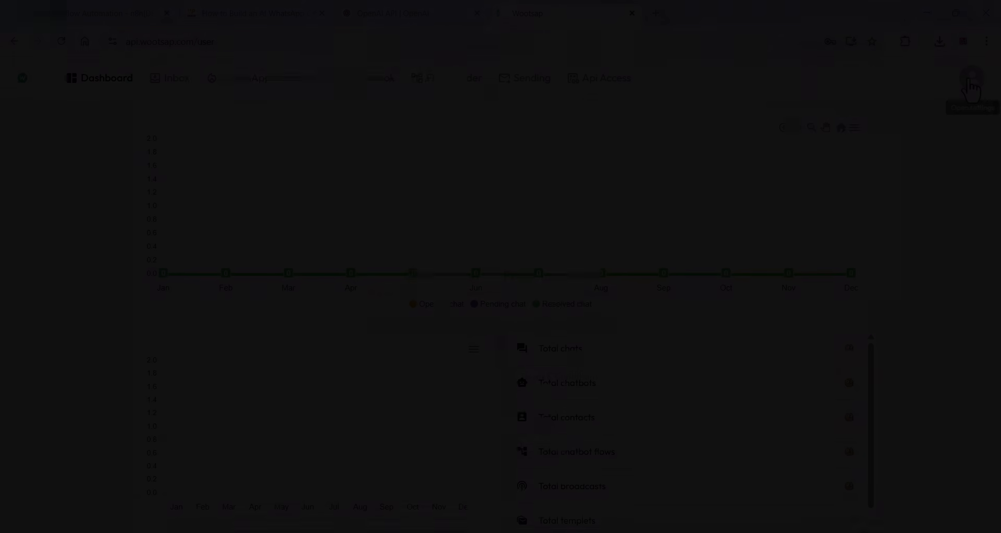
- Add a WhatsApp instance named n8n in Wootsap's instance management
left_click(970, 78)
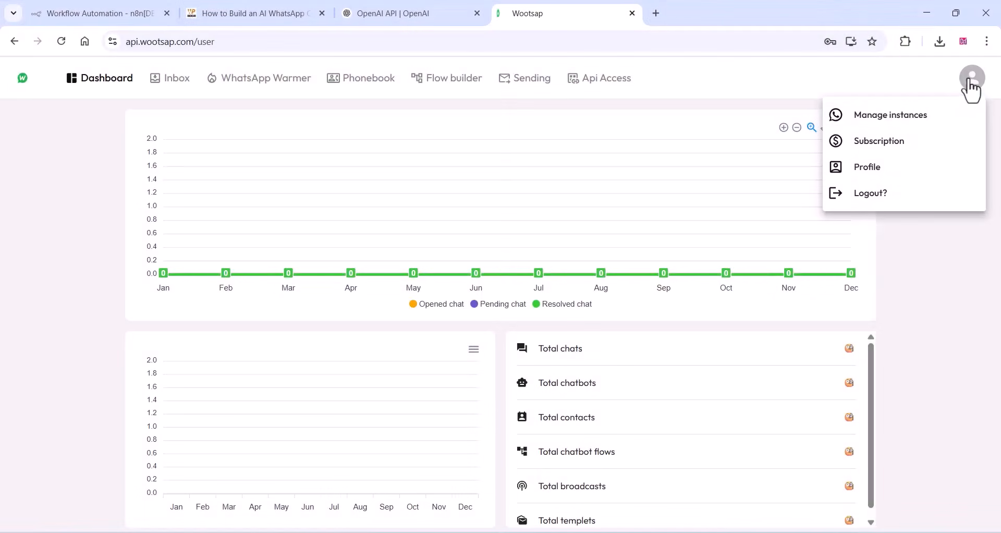
left_click(887, 125)
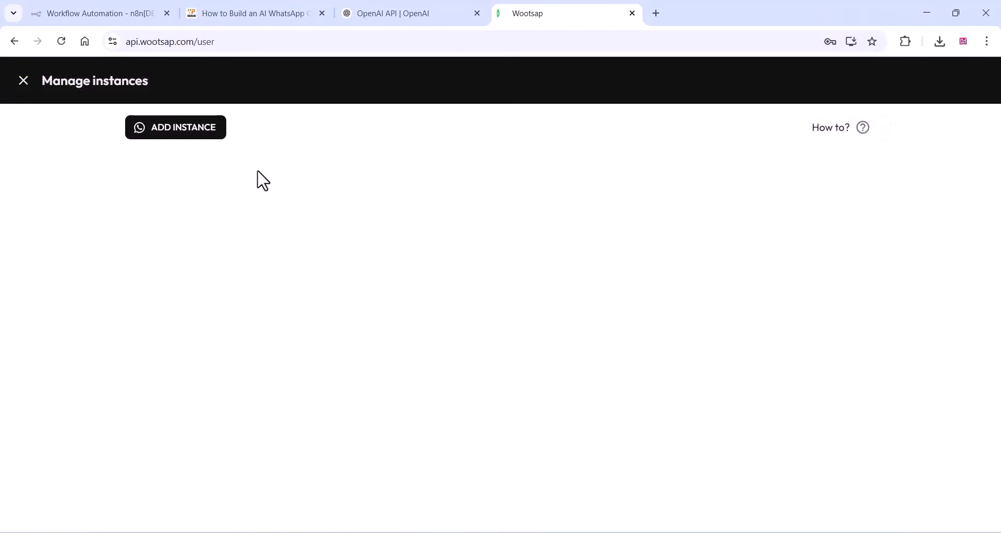
left_click(176, 135)
left_click(740, 204)
type("n8n")
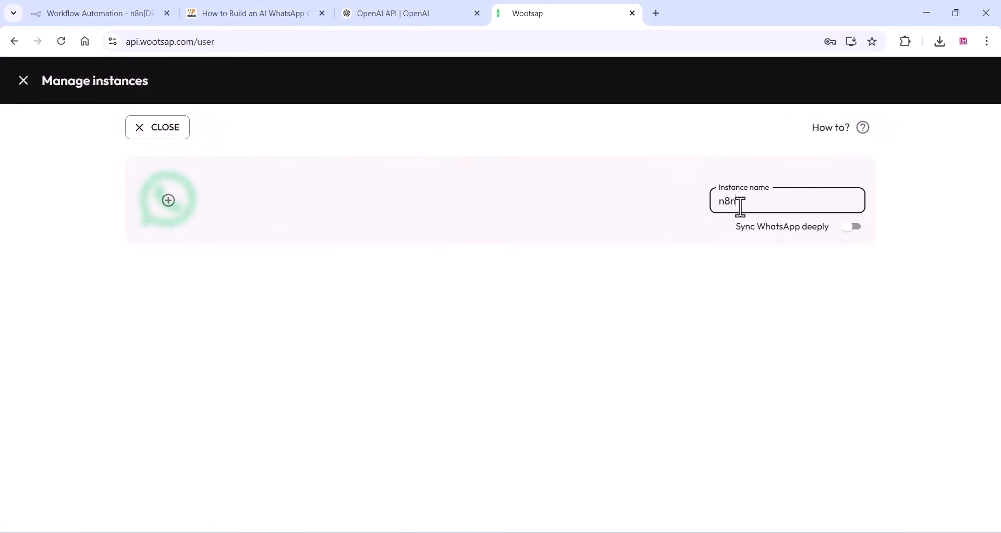
left_click(168, 200)
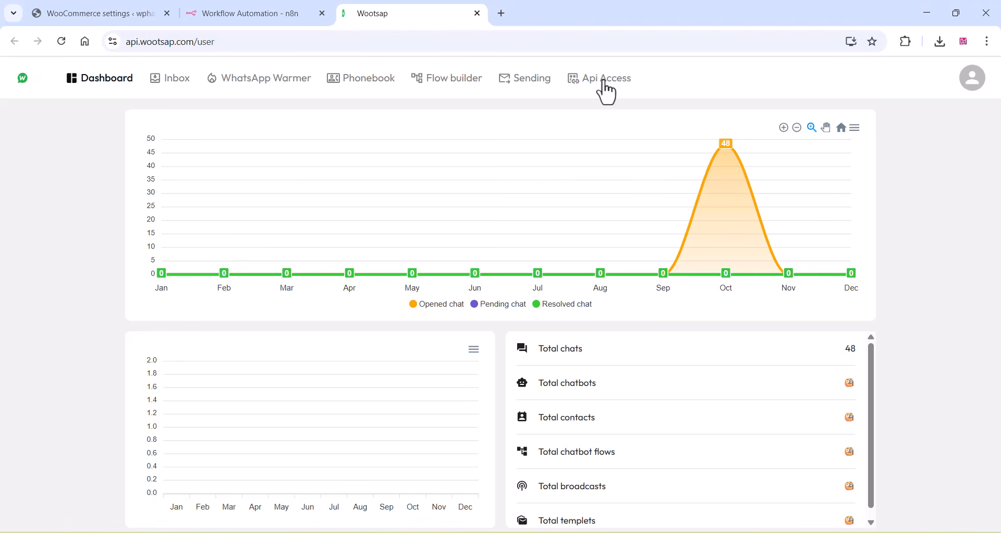
- Copy the Wootsap API access token and paste it as the token query parameter's value in n8n's Send Message node
left_click(606, 93)
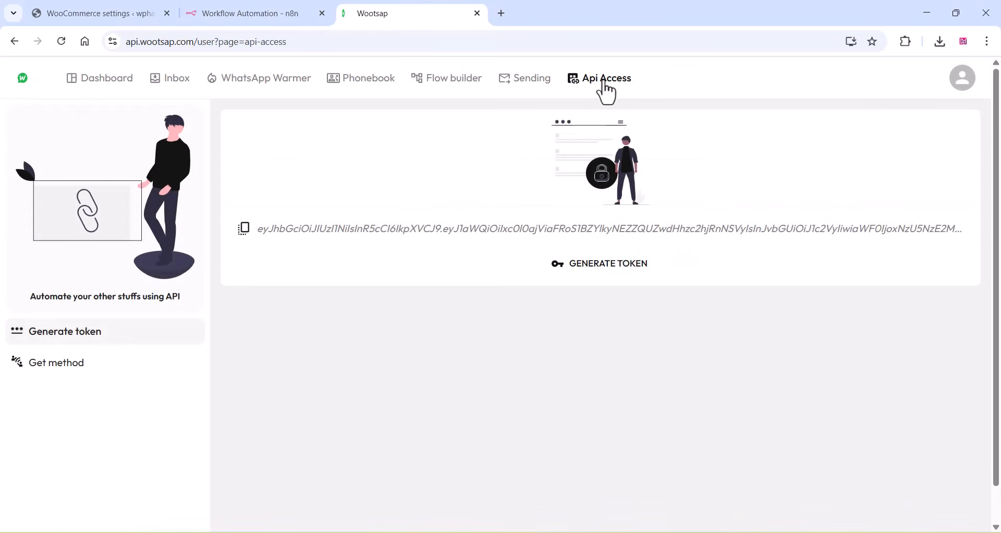
left_click(243, 229)
left_click(613, 125)
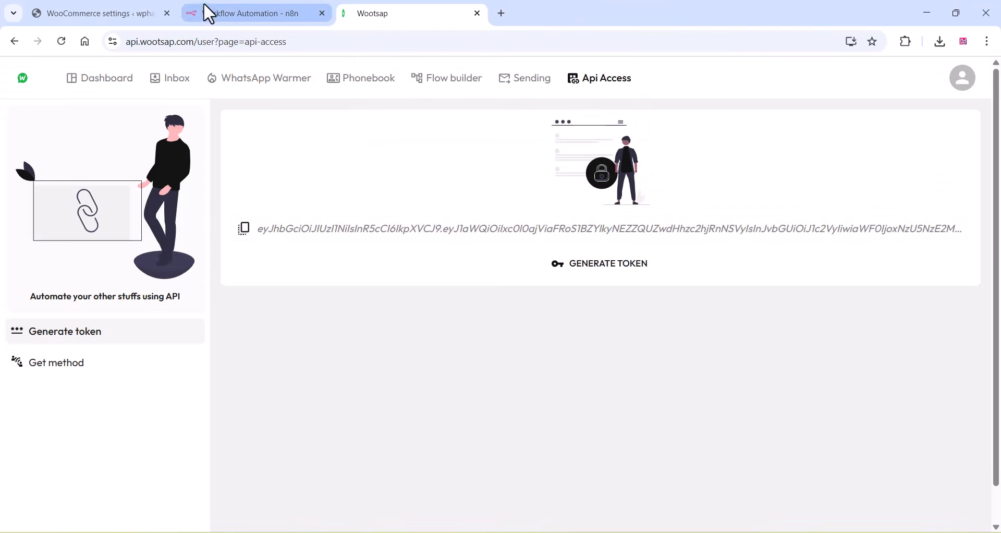
left_click(227, 13)
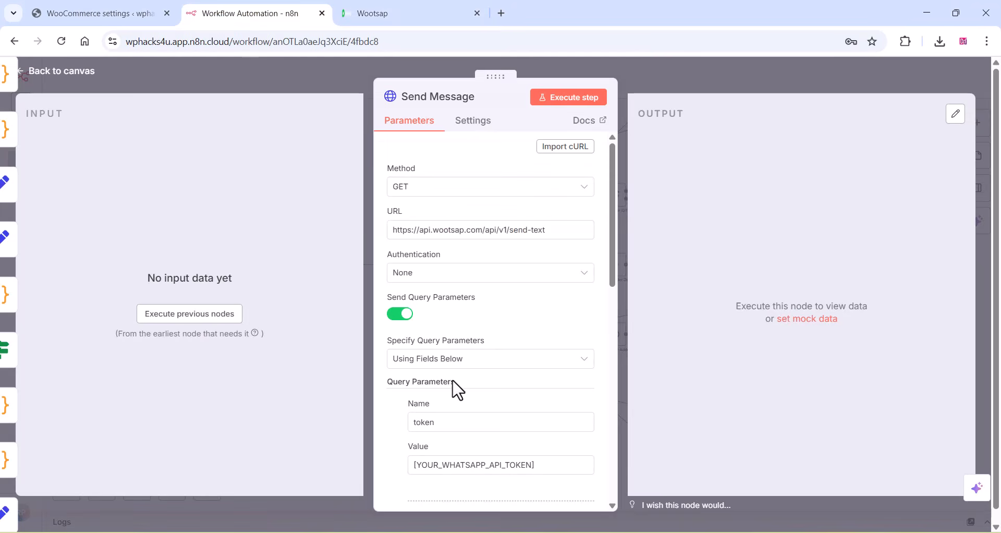
scroll(453, 385, "down", 2)
left_click_drag(543, 402, 396, 412)
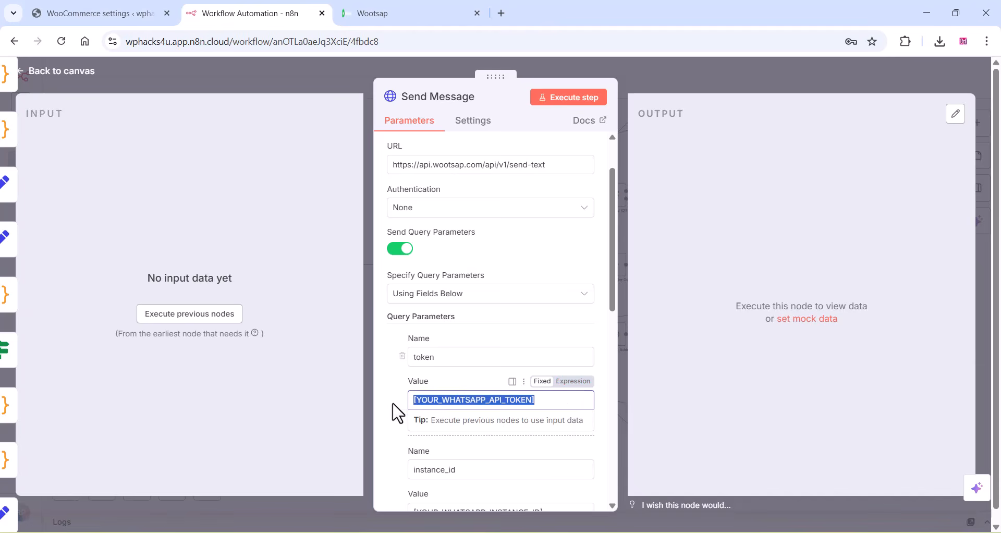
right_click(433, 404)
left_click(470, 168)
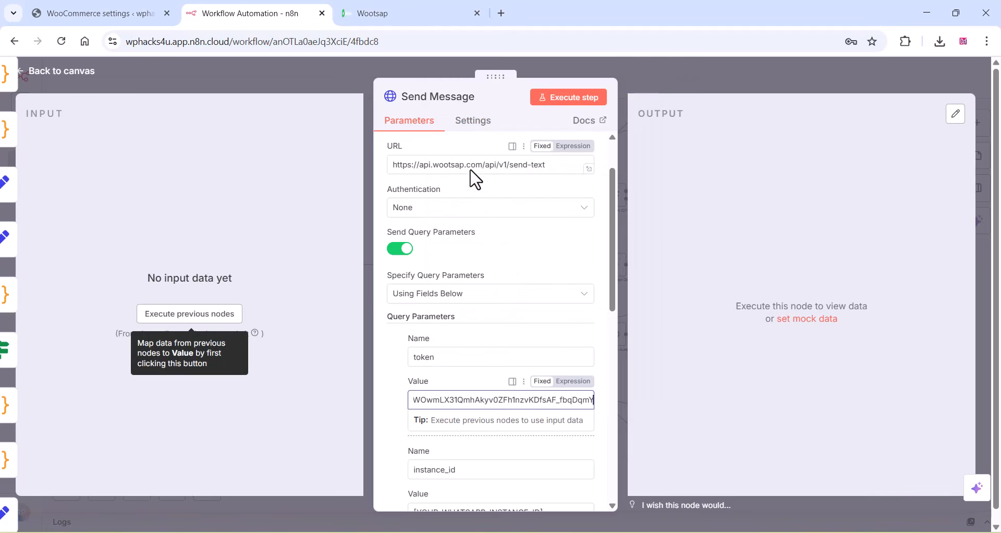
left_click(711, 184)
- Switch to Wootsap and copy the ID of the dev WhatsApp instance
left_click(393, 12)
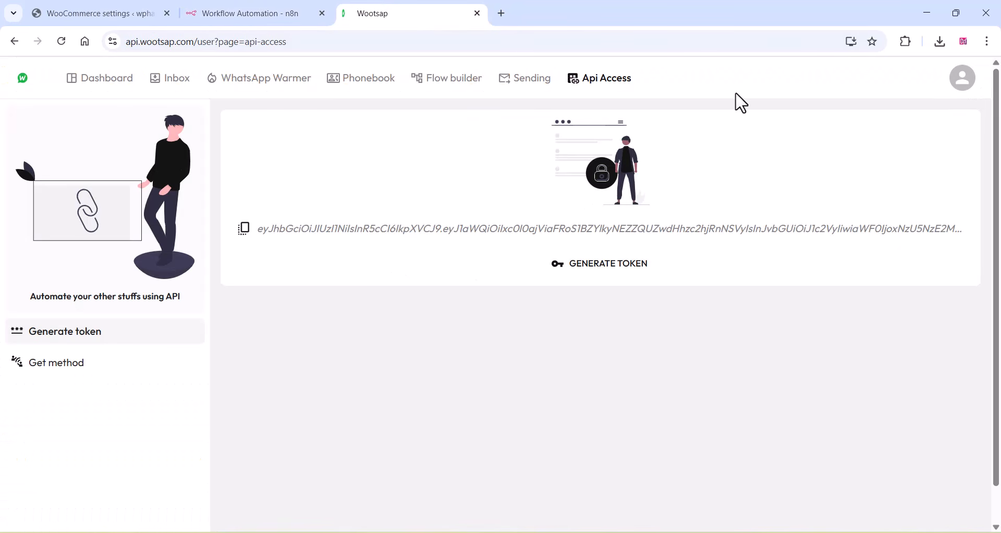
left_click(962, 84)
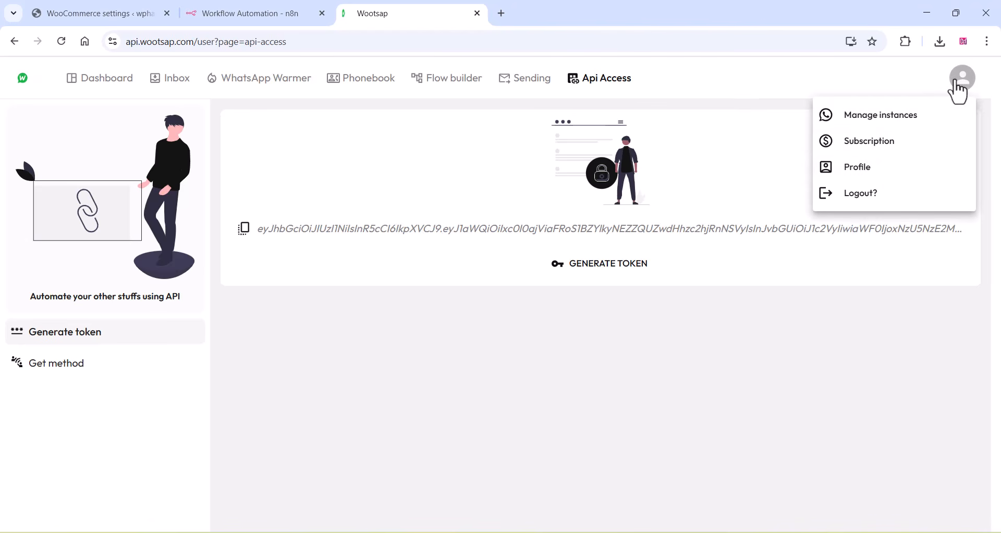
left_click(879, 117)
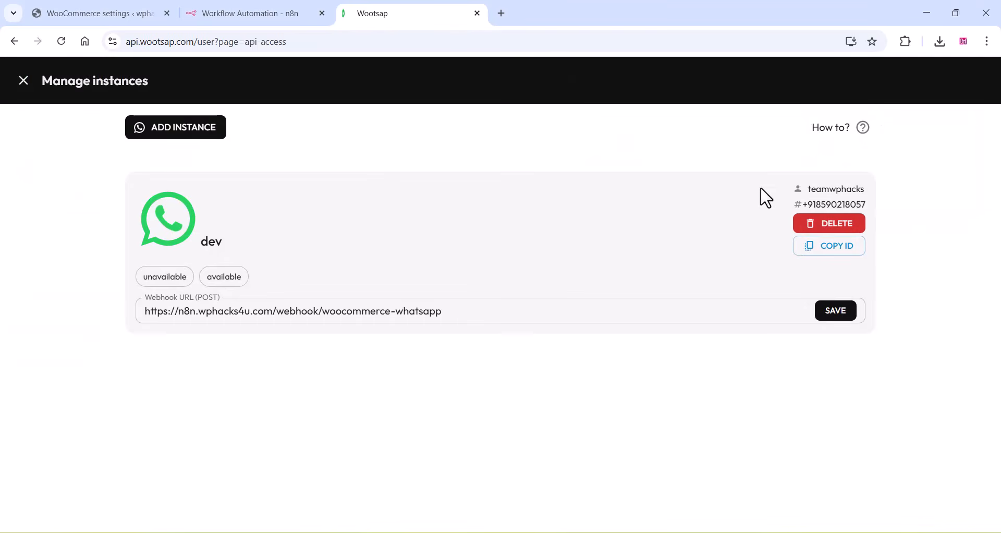
left_click(836, 249)
left_click(611, 123)
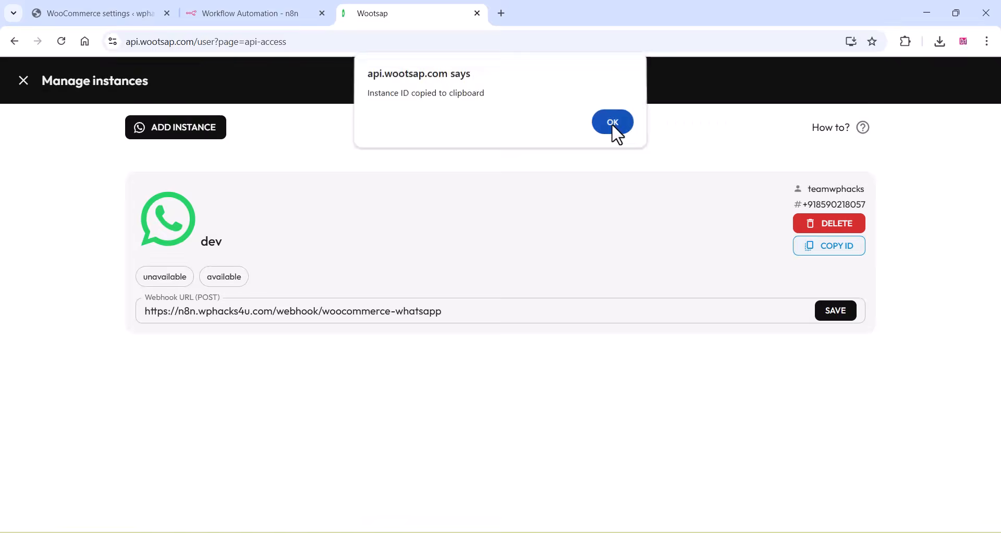
- Paste the copied instance ID as the instance_id query parameter's value in n8n's Send Message node and save the workflow
left_click(248, 7)
scroll(446, 449, "down", 4)
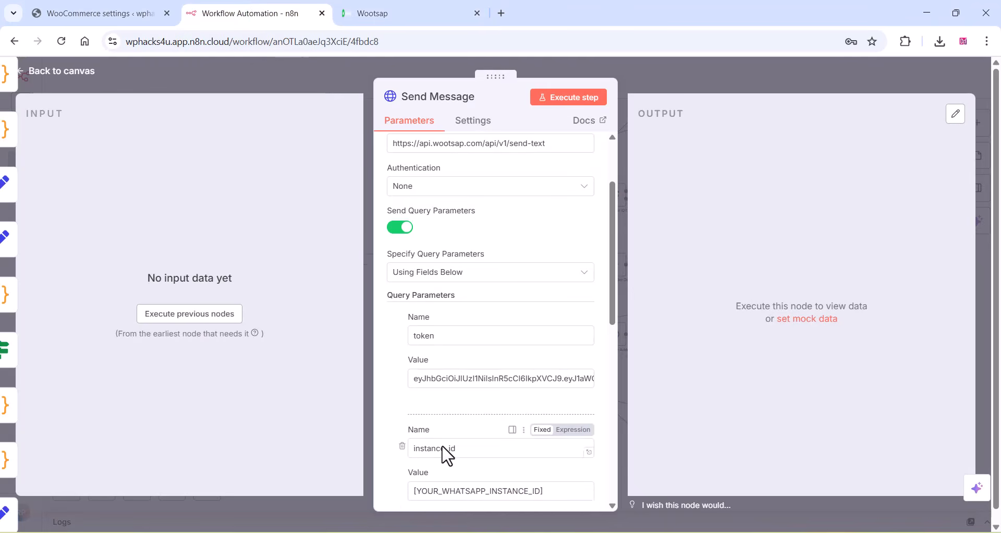
left_click_drag(551, 383, 410, 383)
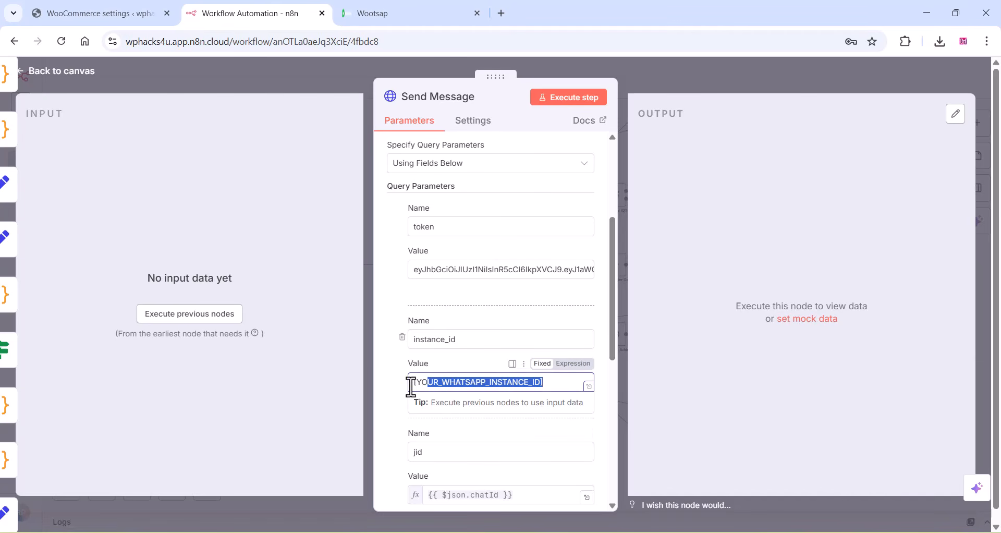
right_click(449, 384)
left_click(473, 152)
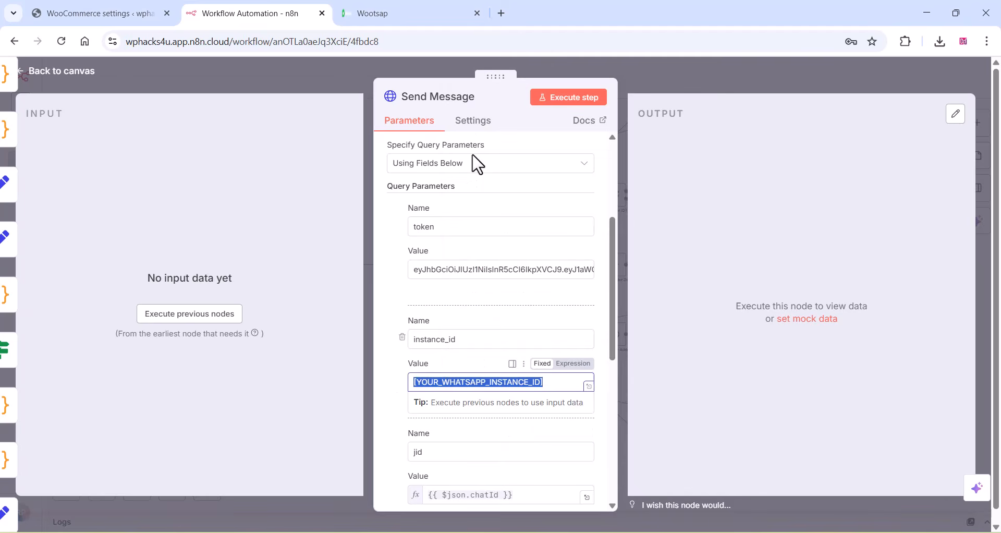
left_click(293, 194)
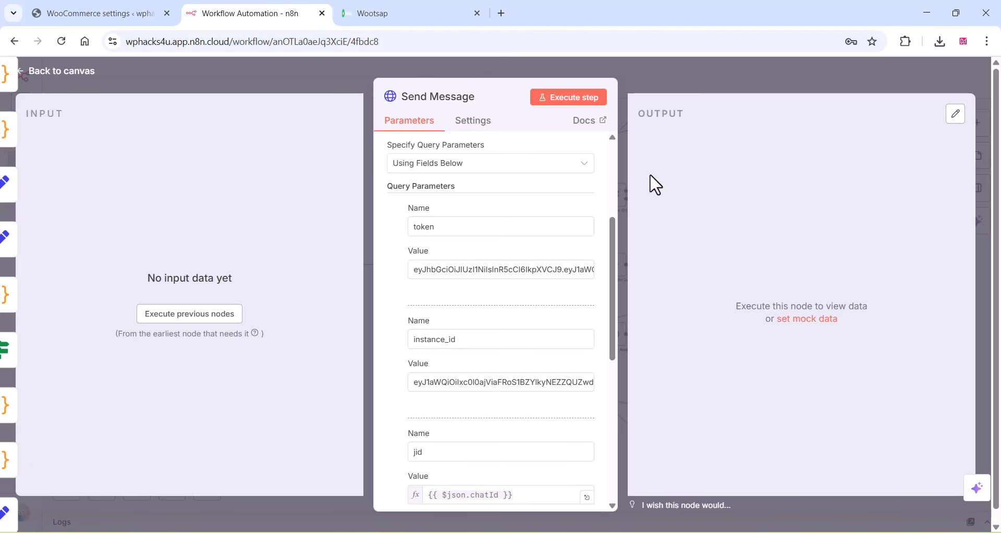
left_click(212, 71)
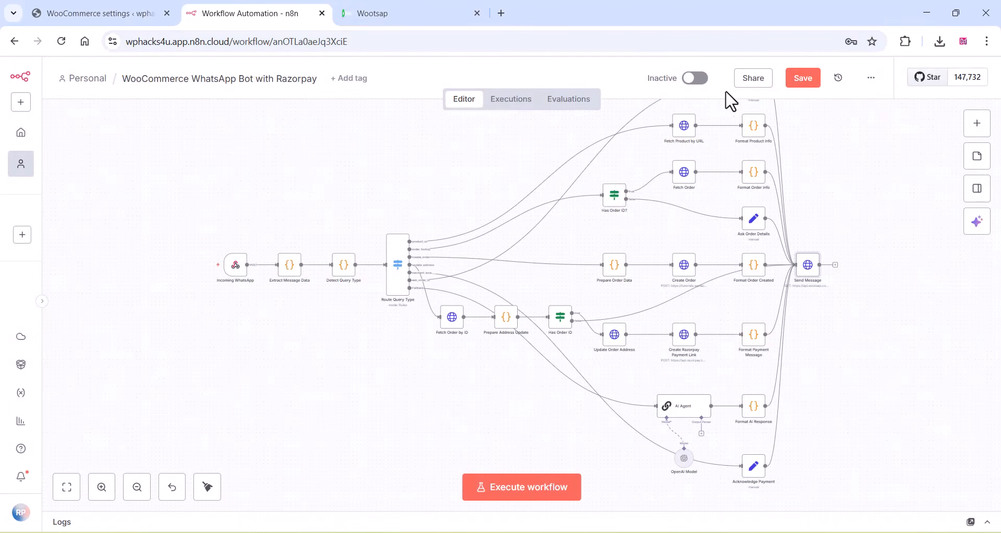
left_click(799, 81)
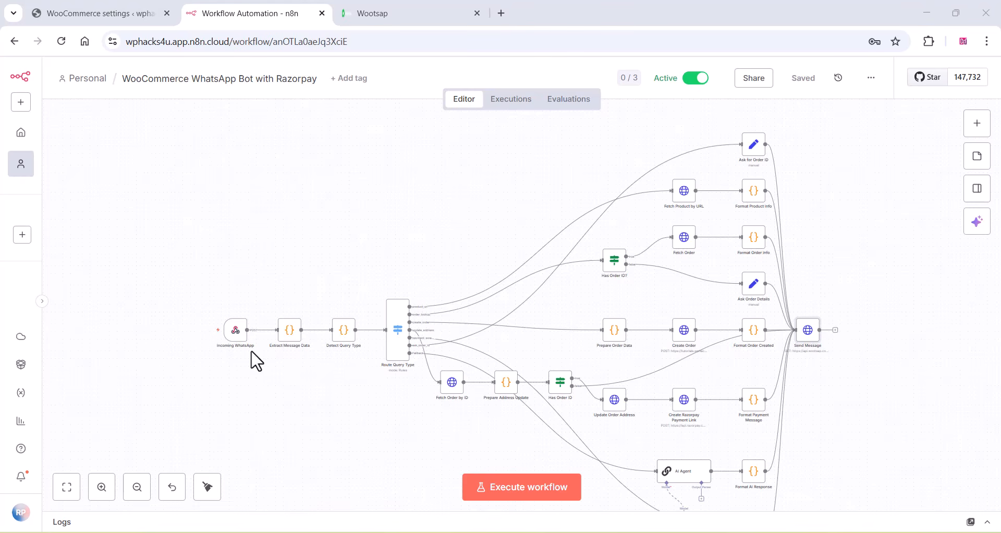
- Copy the production webhook URL of the Incoming WhatsApp node
mouse_move(239, 334)
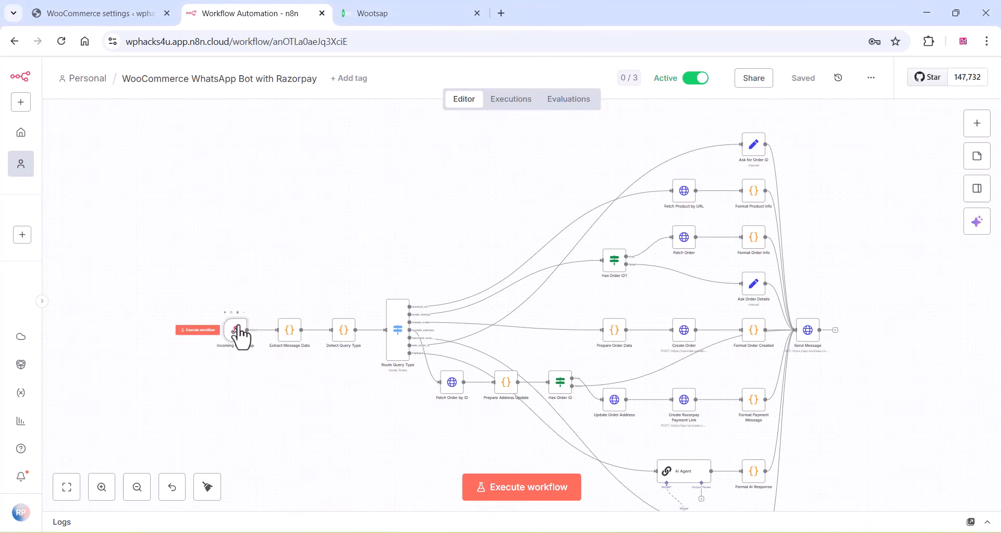
double_click(239, 333)
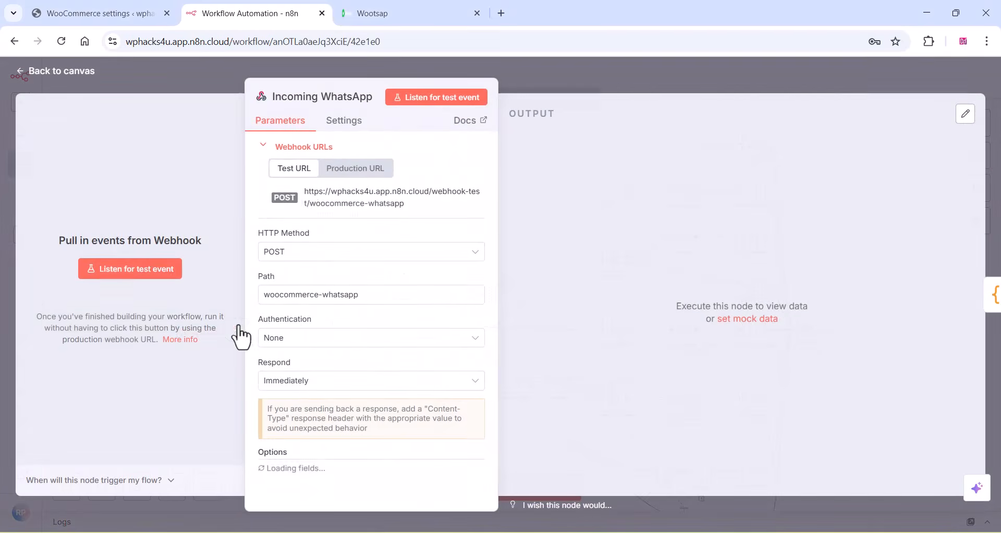
left_click(350, 174)
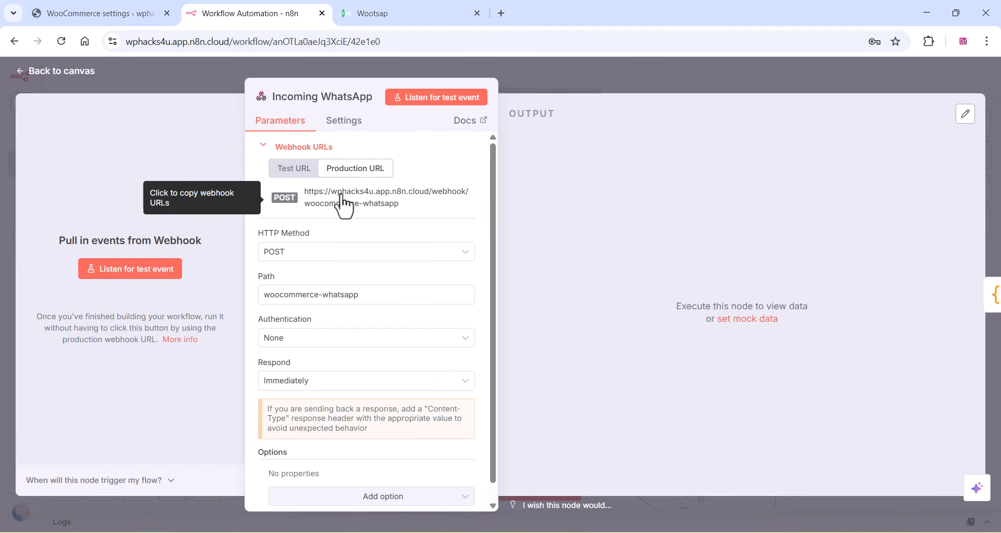
left_click(341, 197)
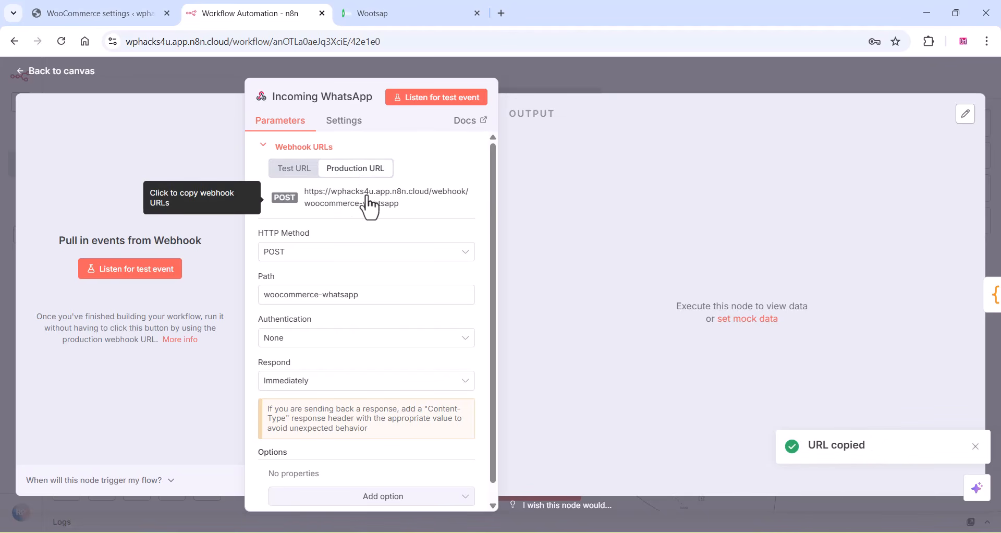
- Save the copied production URL as the dev instance's webhook URL in Wootsap, and activate the workflow in n8n
left_click(390, 10)
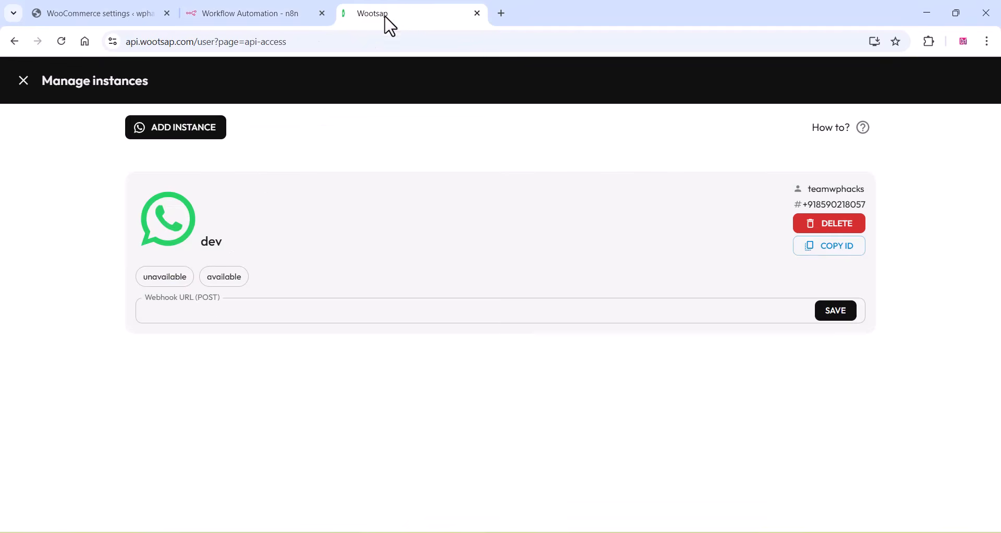
left_click(157, 314)
right_click(159, 314)
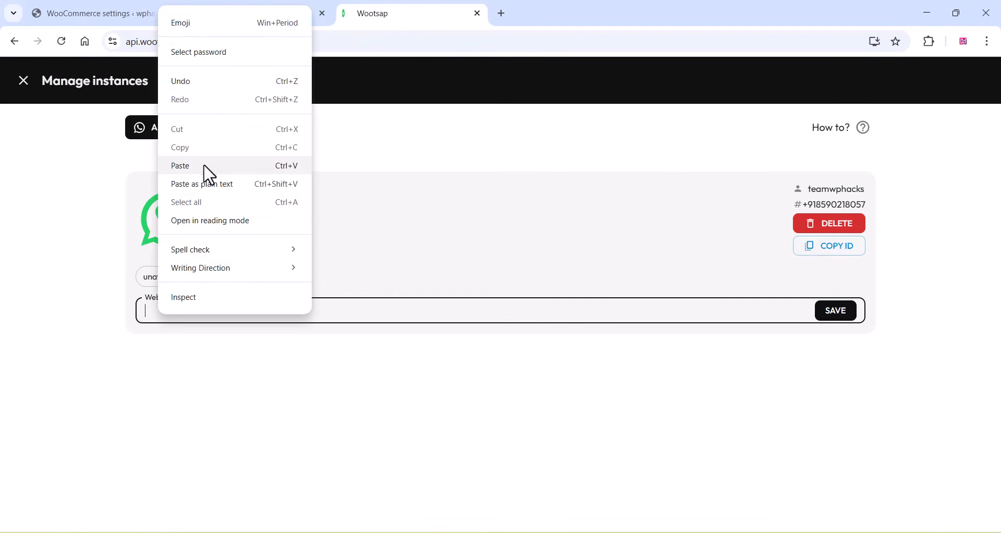
left_click(209, 166)
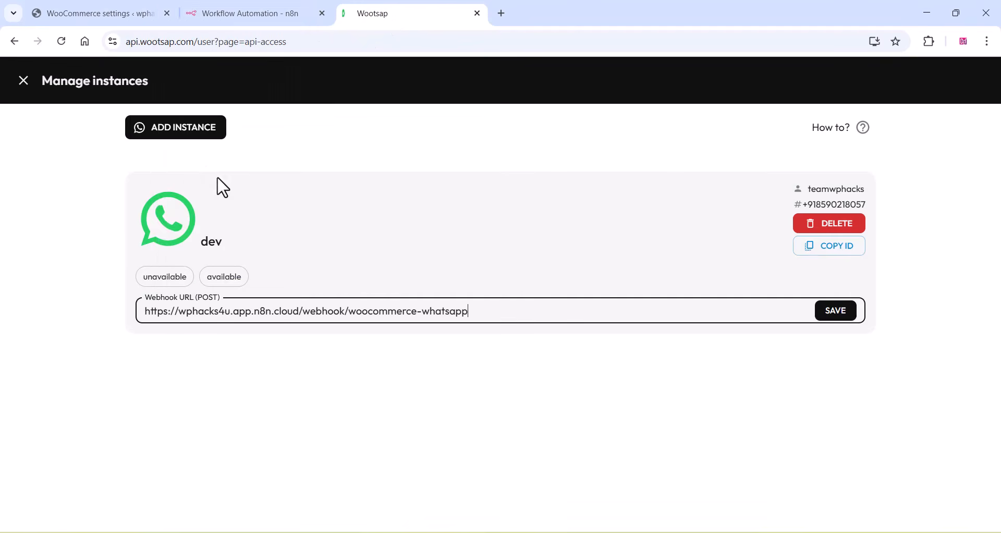
left_click(834, 316)
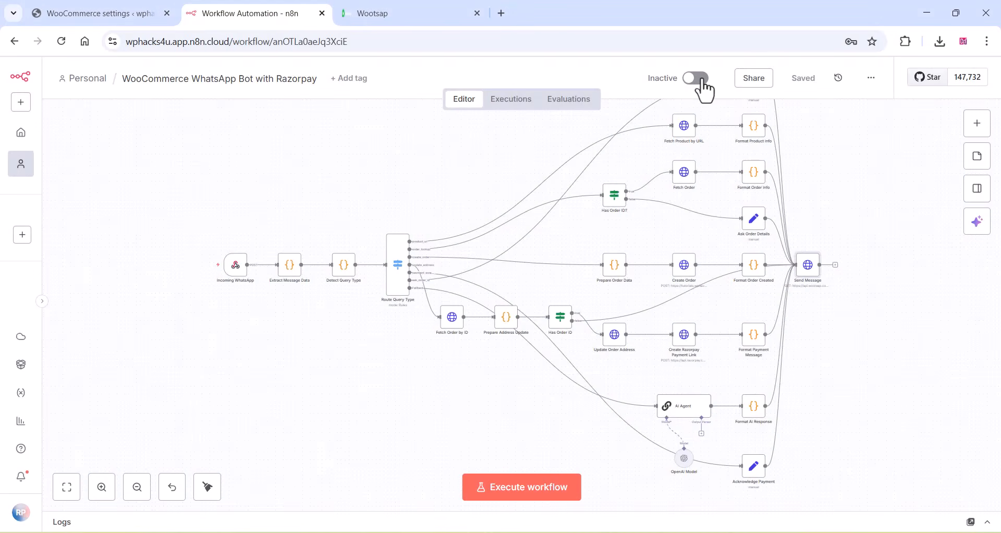
left_click(697, 79)
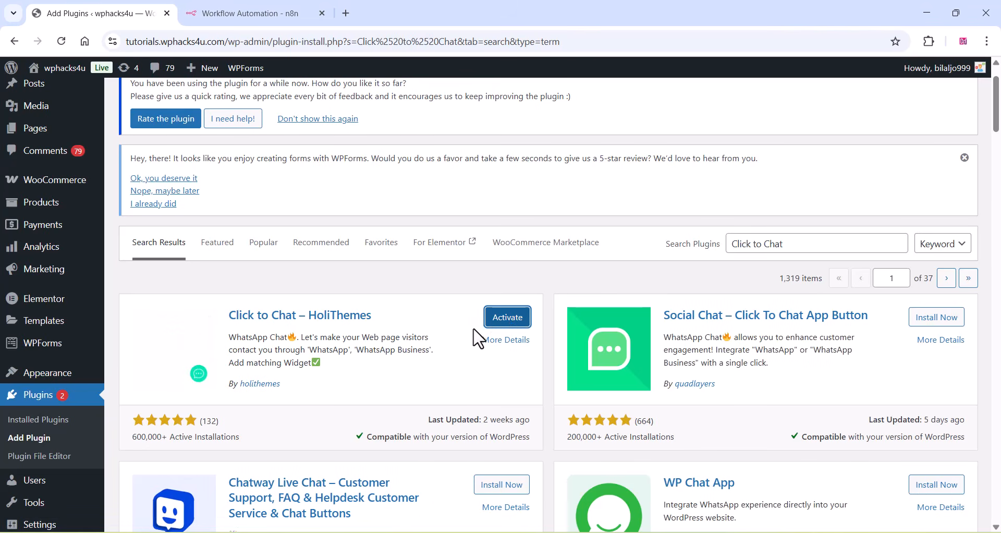
- Activate the Click to Chat – HoliThemes plugin in WordPress and open its settings page
left_click(508, 320)
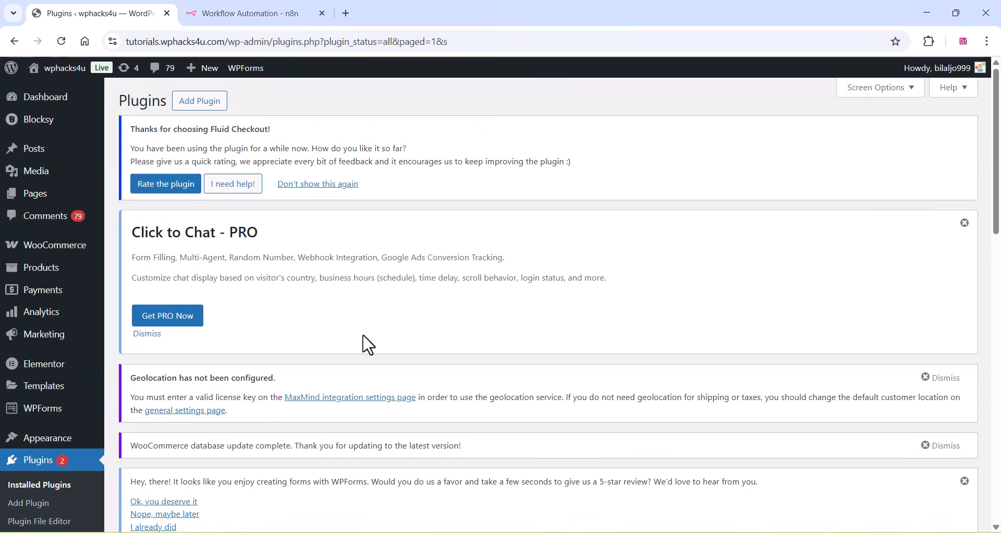
scroll(368, 344, "down", 5)
mouse_move(56, 499)
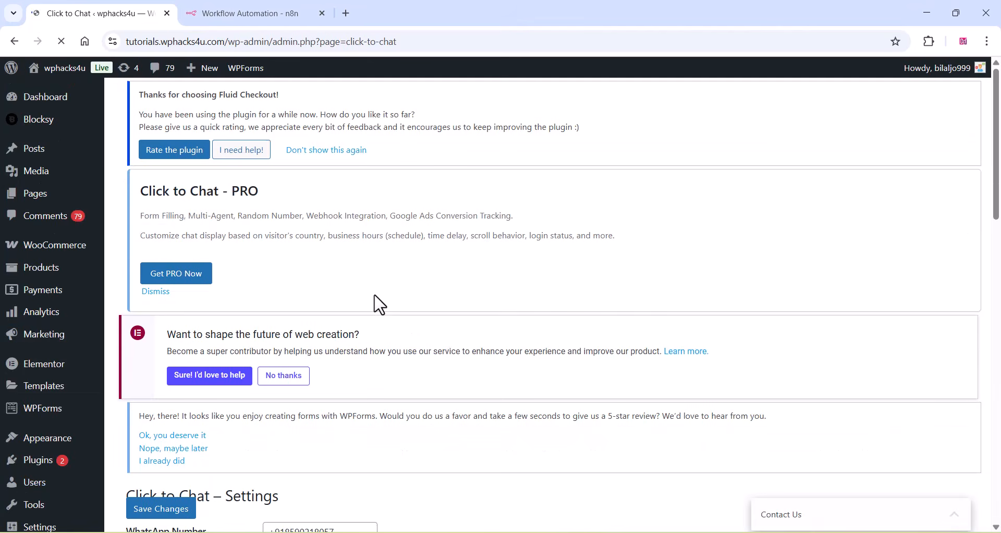
- Examine the Click to Chat settings for the WhatsApp number, the pre-filled message and its supported variables
scroll(379, 304, "down", 5)
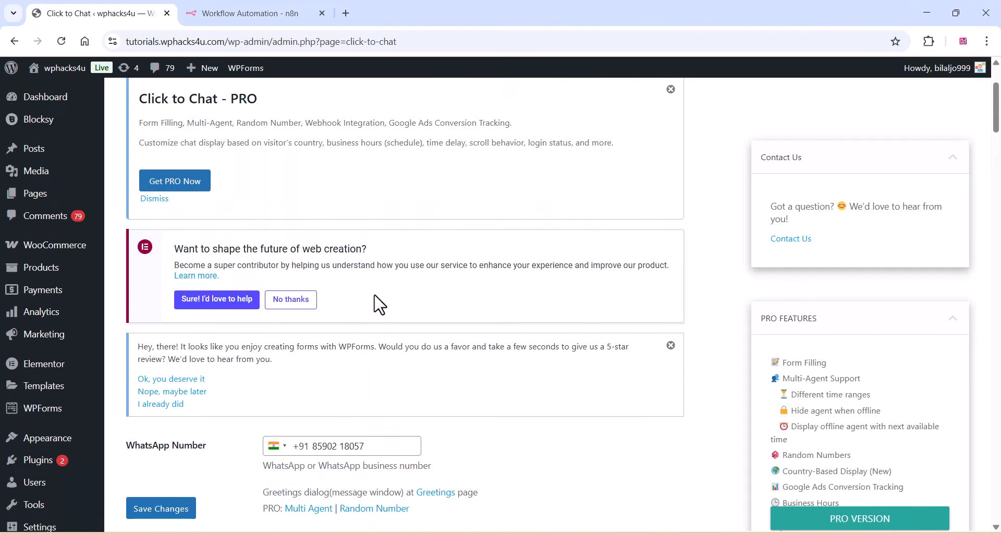
scroll(380, 303, "down", 3)
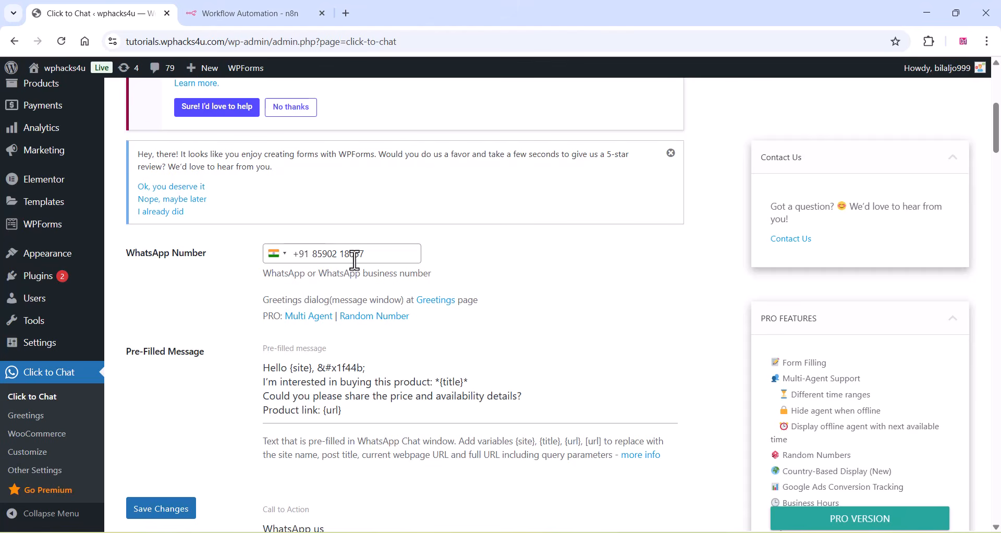
scroll(268, 312, "down", 2)
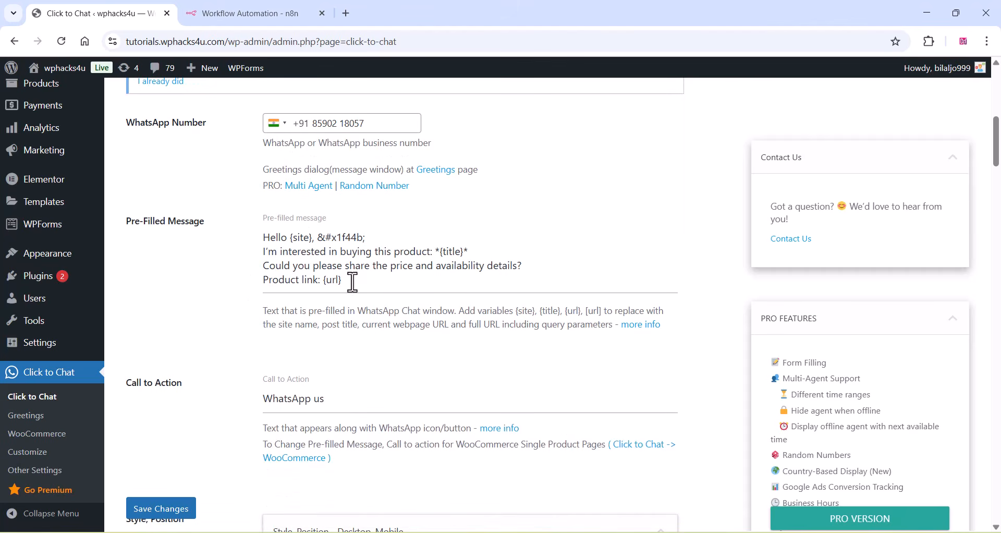
left_click_drag(352, 282, 267, 240)
right_click(284, 250)
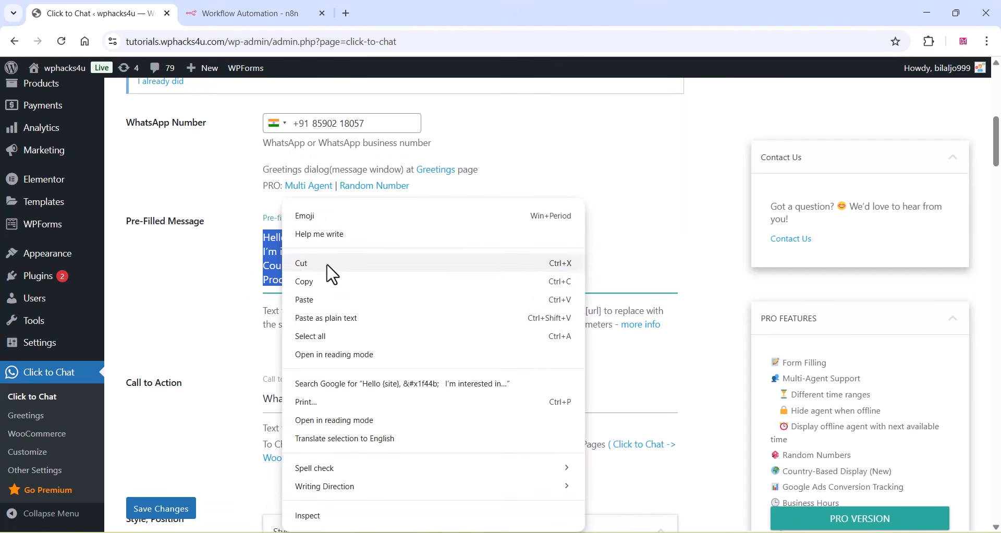
left_click(398, 274)
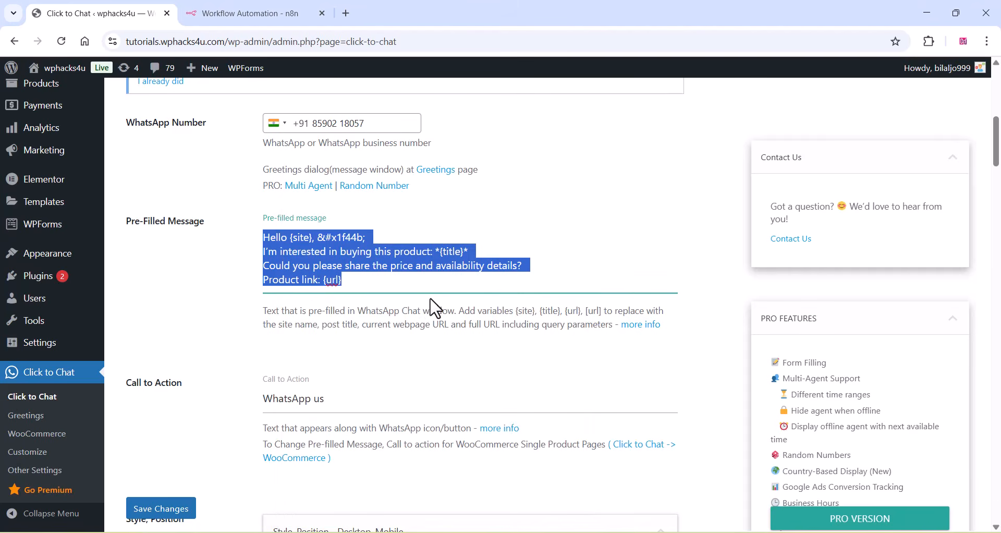
left_click_drag(478, 311, 669, 315)
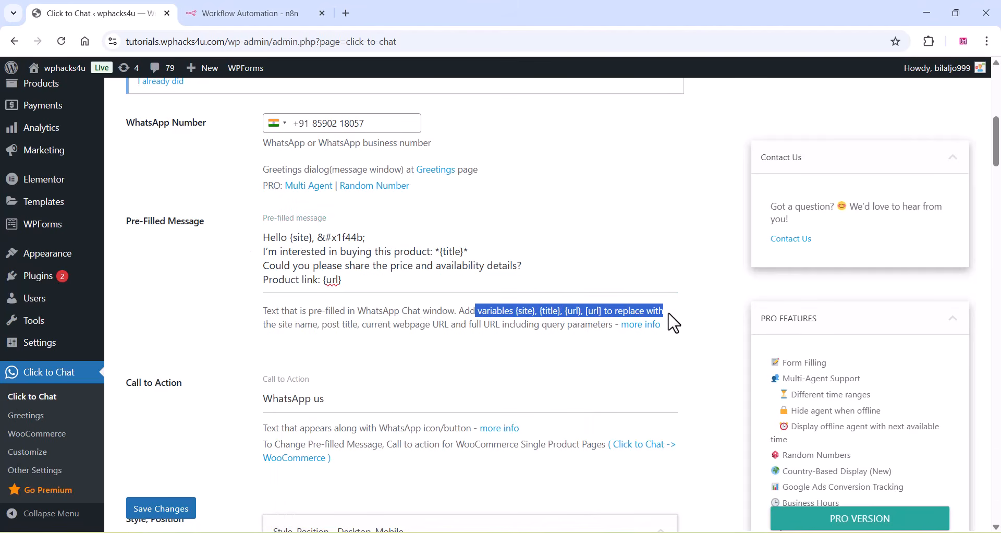
- Review the remaining Click to Chat settings, covering call to action, style and position, URL structure and display settings
scroll(208, 416, "down", 4)
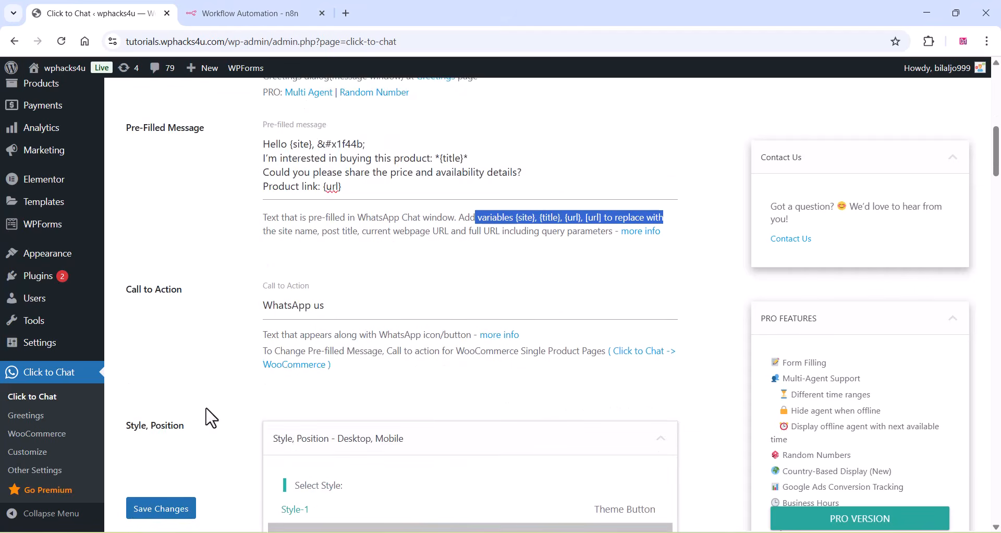
scroll(373, 411, "down", 12)
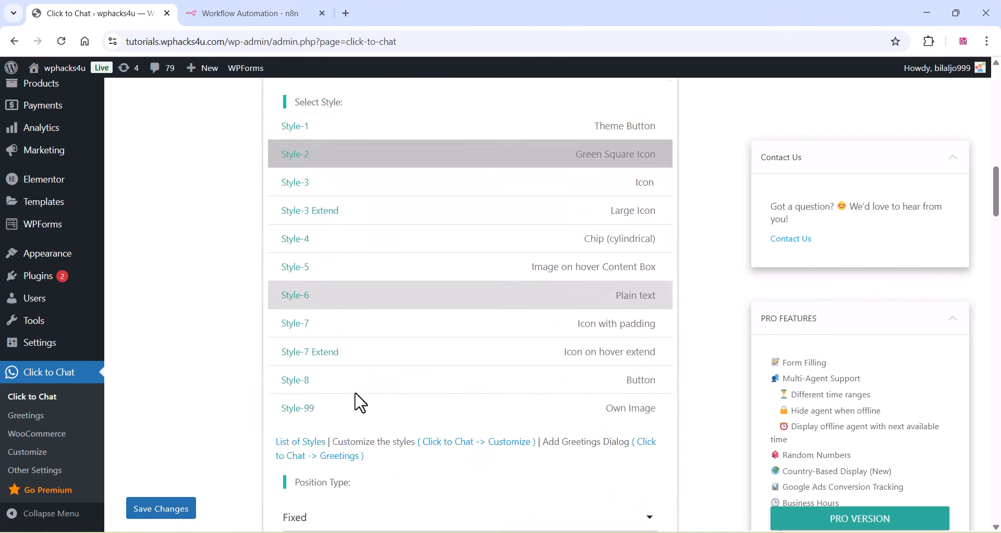
scroll(360, 401, "down", 4)
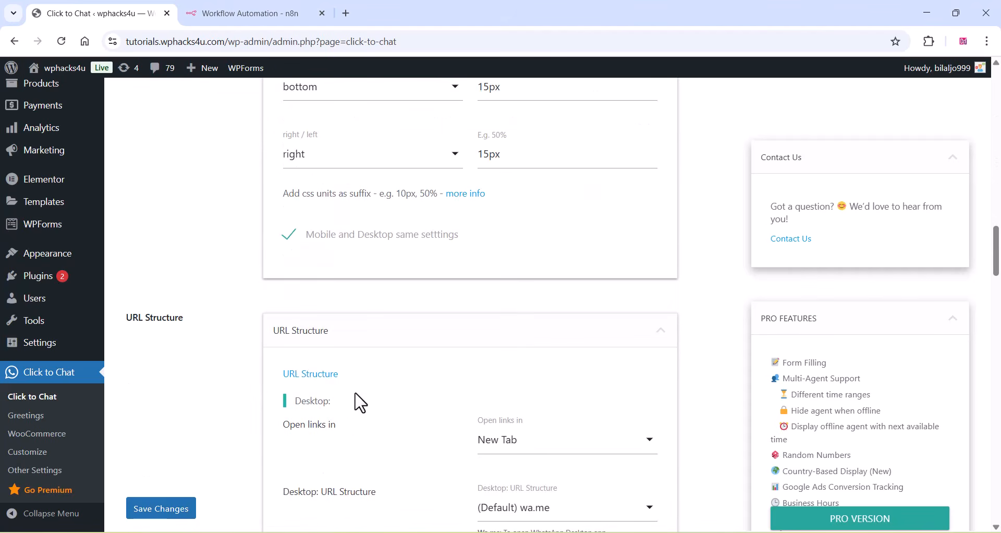
scroll(360, 401, "down", 11)
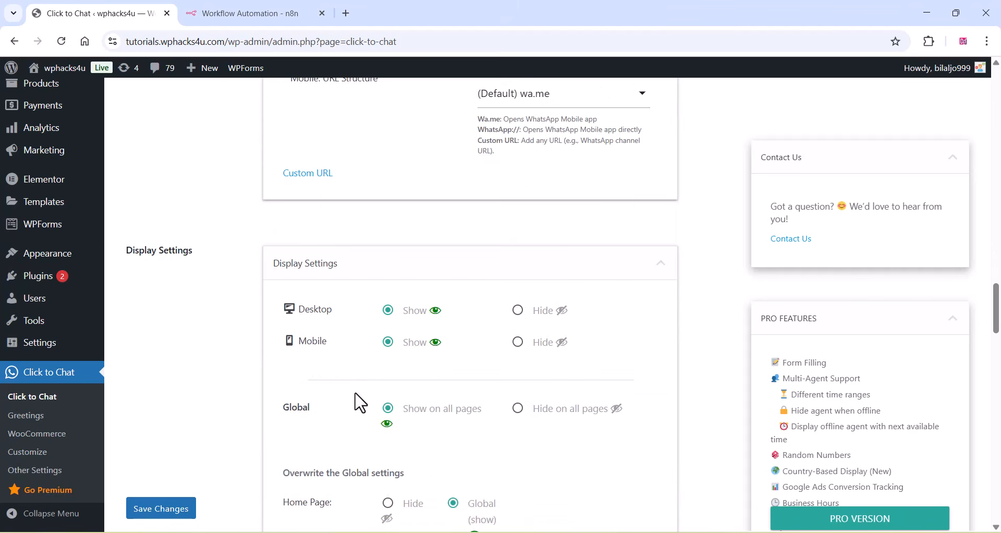
scroll(360, 403, "down", 15)
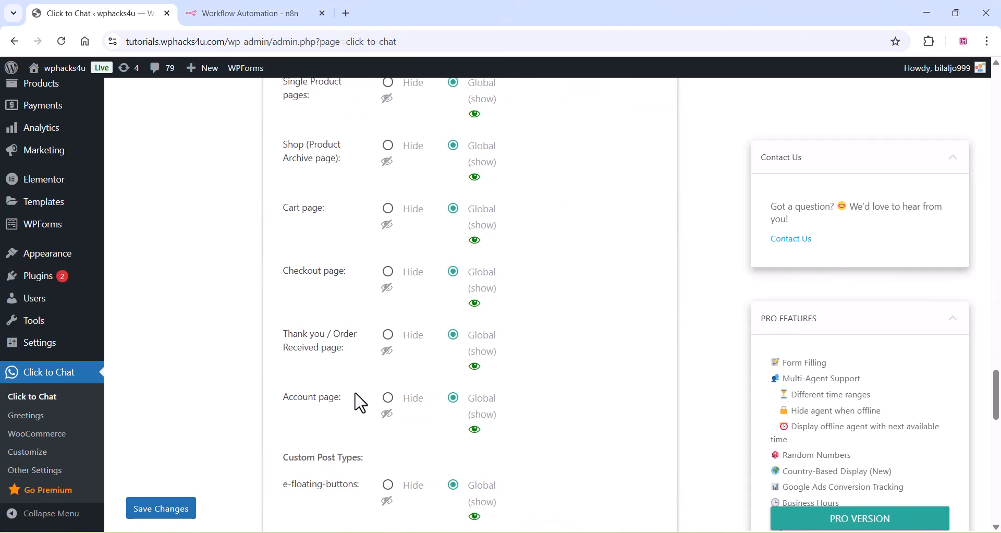
scroll(360, 402, "down", 17)
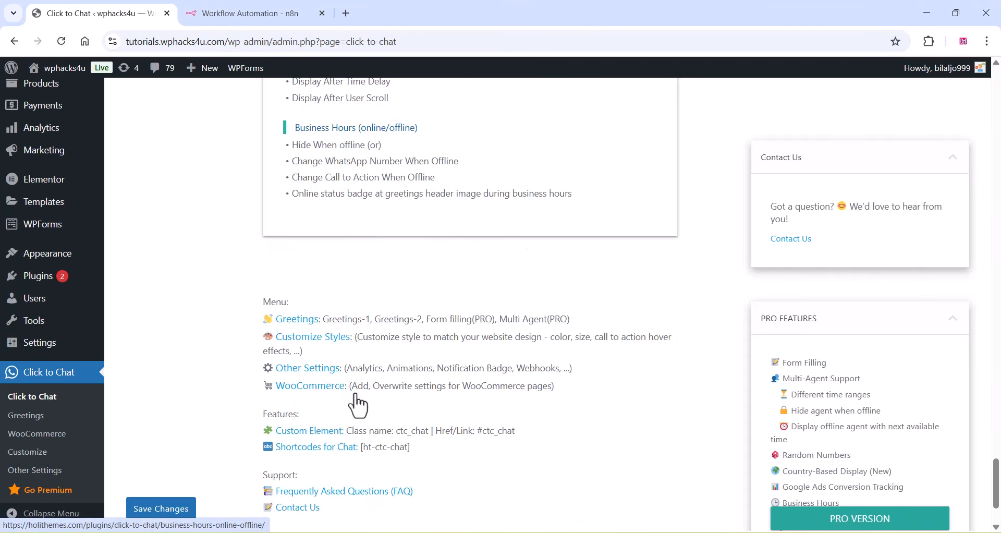
scroll(358, 404, "down", 3)
left_click(173, 442)
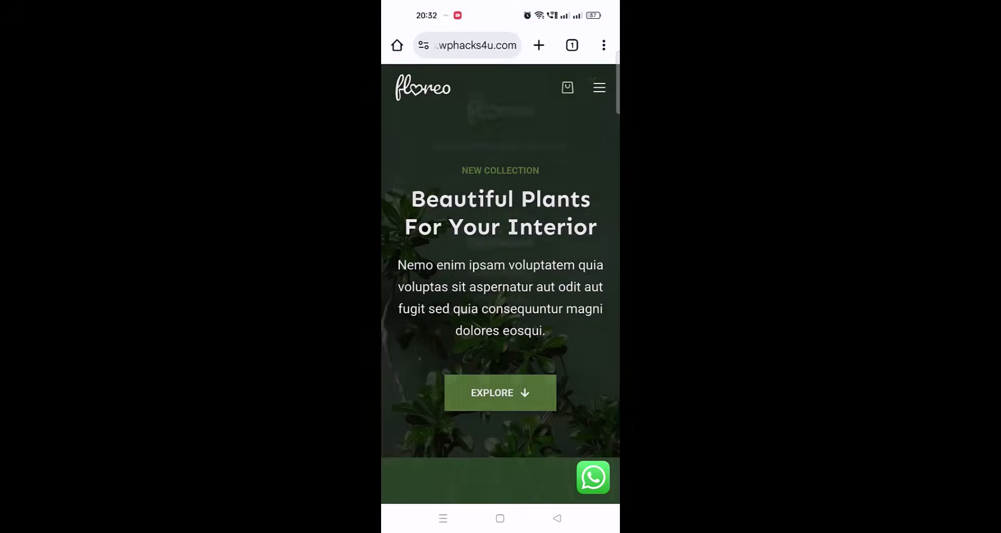
- Open the store's Products page on the phone and open the "test item" product
left_click(508, 320)
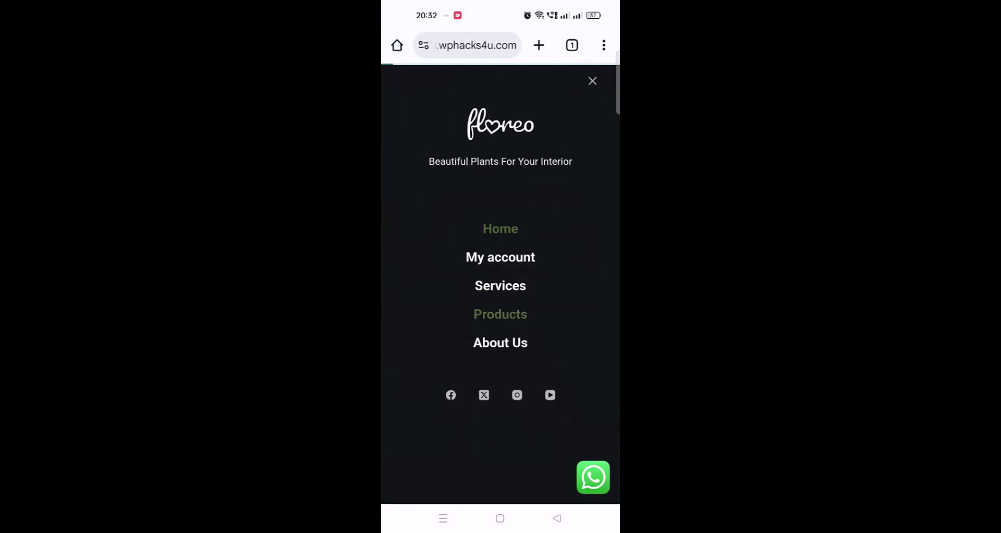
scroll(519, 375, "down", 3)
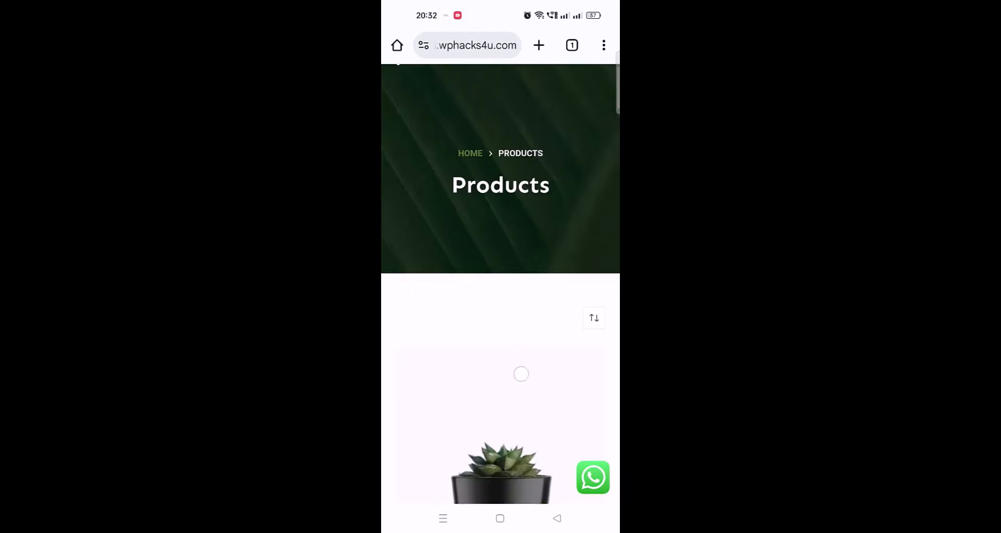
scroll(516, 376, "down", 10)
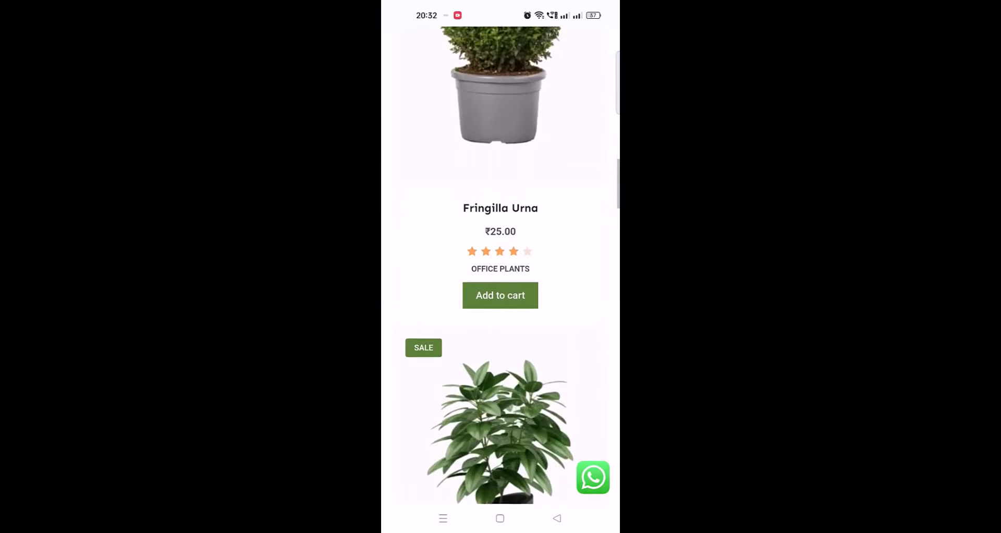
scroll(500, 292, "down", 15)
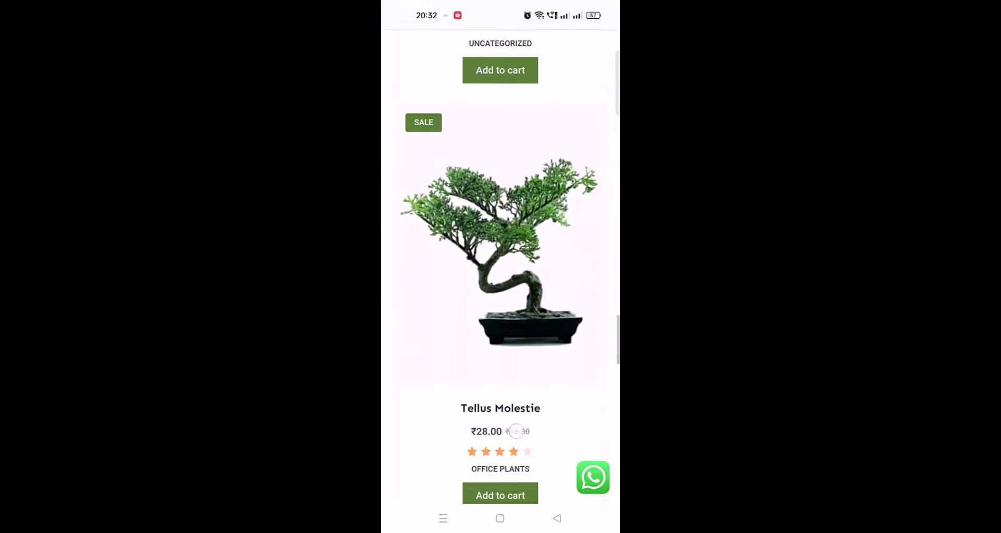
scroll(500, 292, "up", 5)
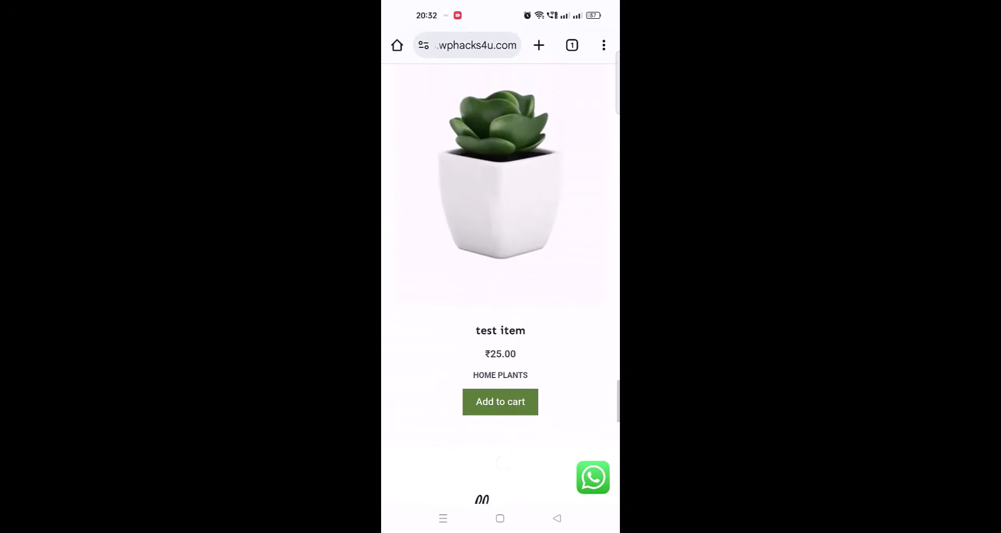
left_click(507, 330)
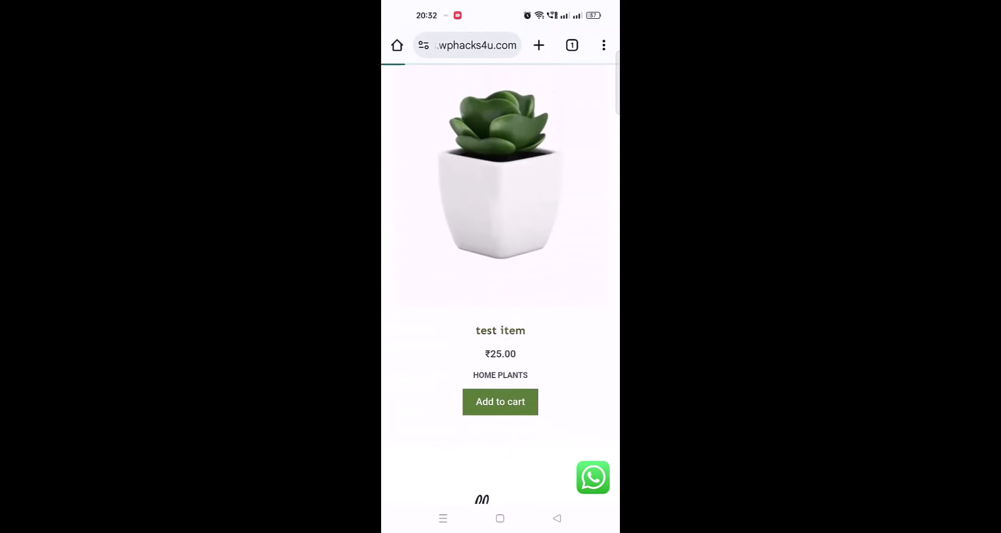
- Look over the test item's product page, and send its pre-filled product enquiry to the shop through WhatsApp
scroll(500, 292, "down", 3)
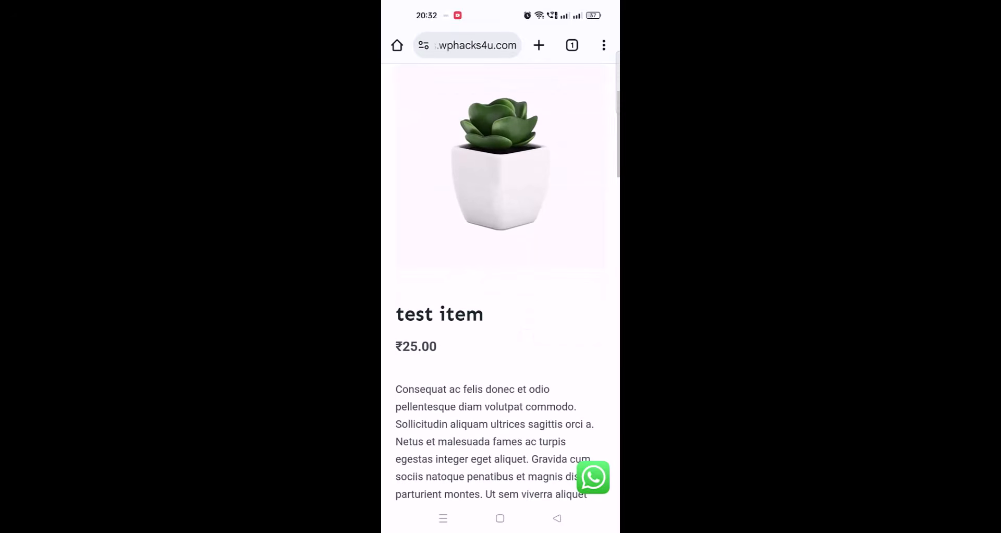
scroll(501, 292, "down", 3)
scroll(500, 291, "up", 4)
scroll(500, 292, "down", 7)
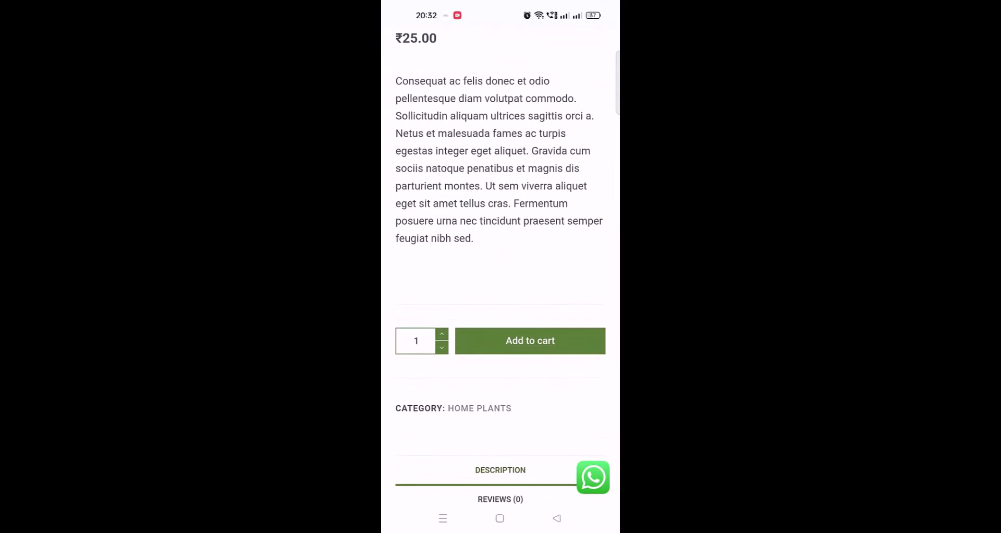
scroll(500, 291, "up", 5)
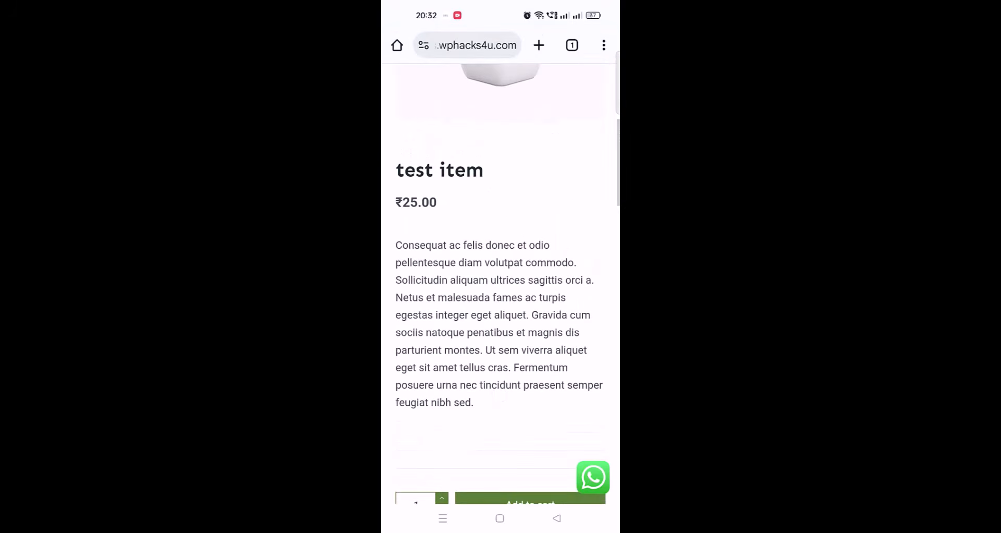
scroll(500, 292, "up", 1)
left_click(593, 477)
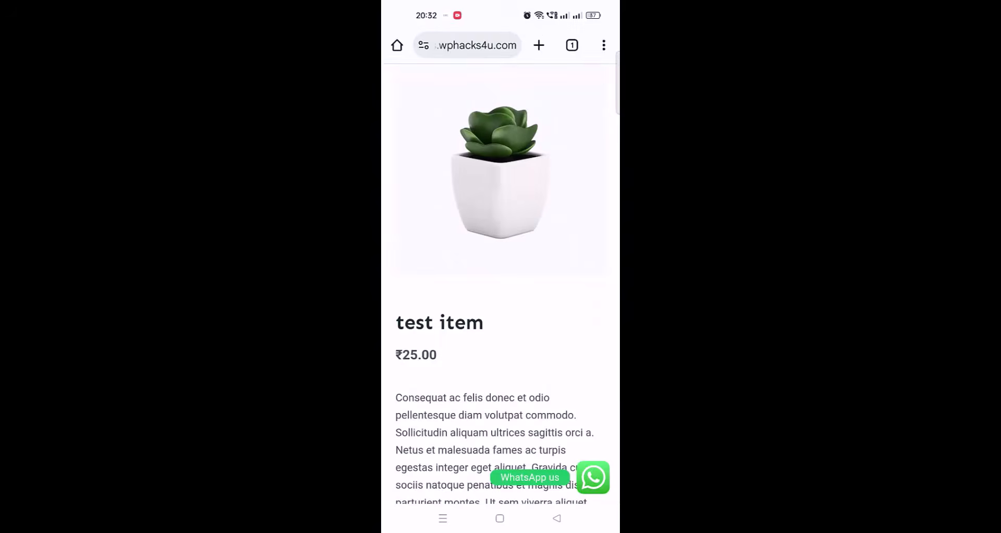
left_click(472, 415)
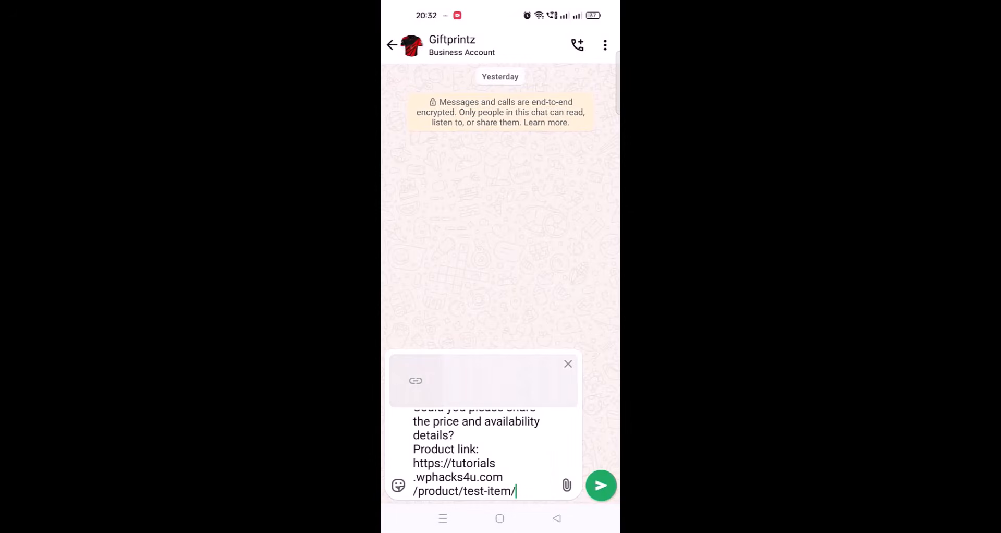
left_click(600, 485)
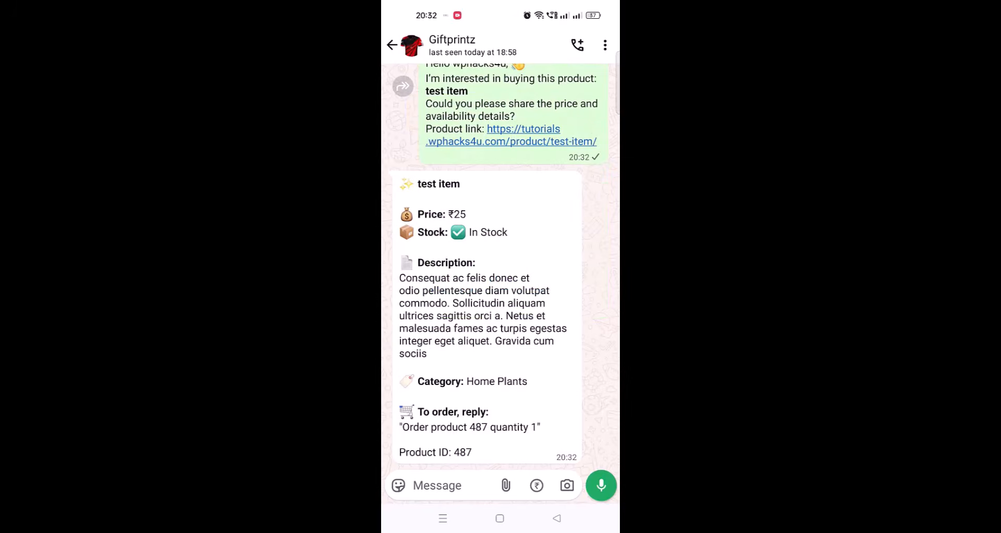
- Reply to the bot's product details with the message "Order product 487 quantity 2"
left_click(457, 427)
left_click(438, 485)
type("Order ")
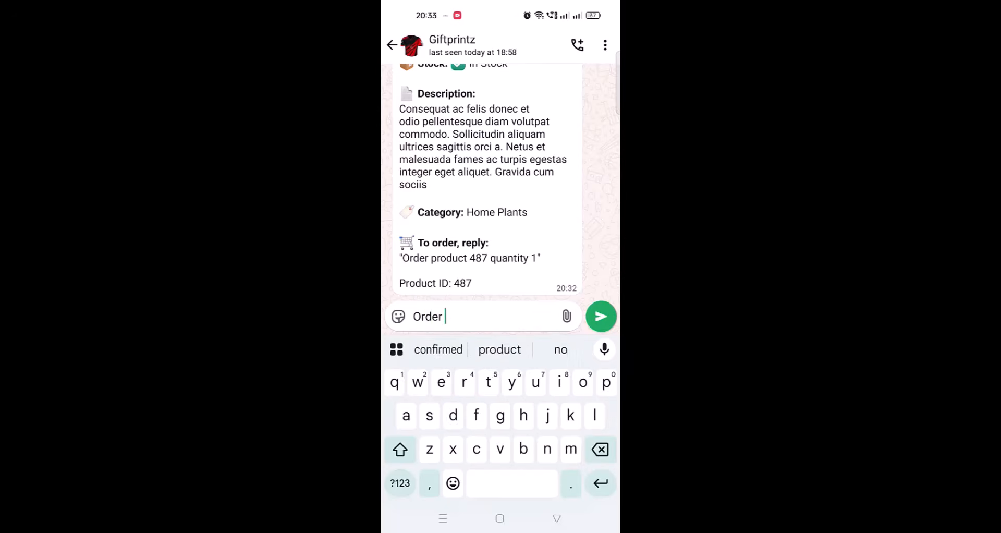
type("product 487 quantity ")
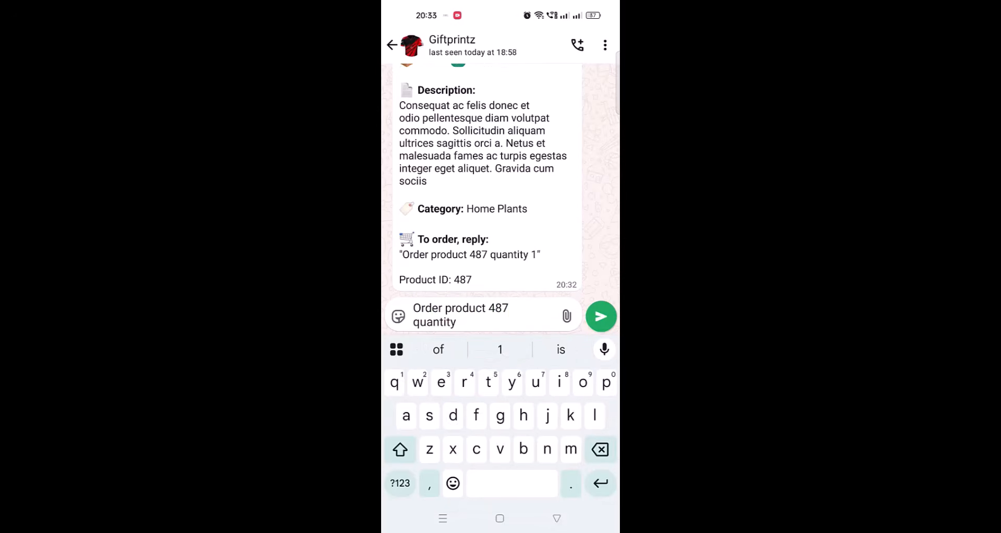
type("2")
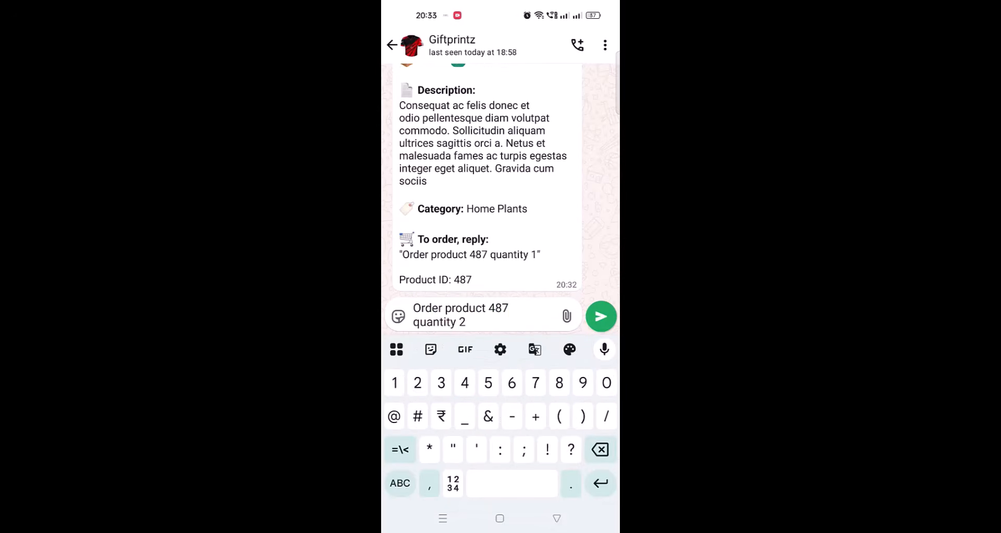
left_click(601, 317)
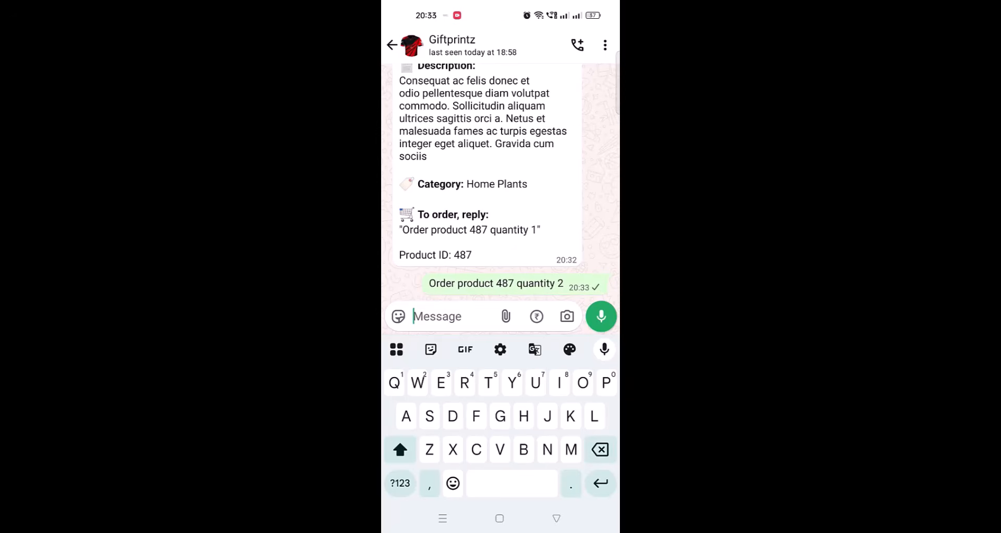
- Read the bot's order message and reply in its requested format with the order number, customer name and full shipping address
scroll(484, 182, "up", 10)
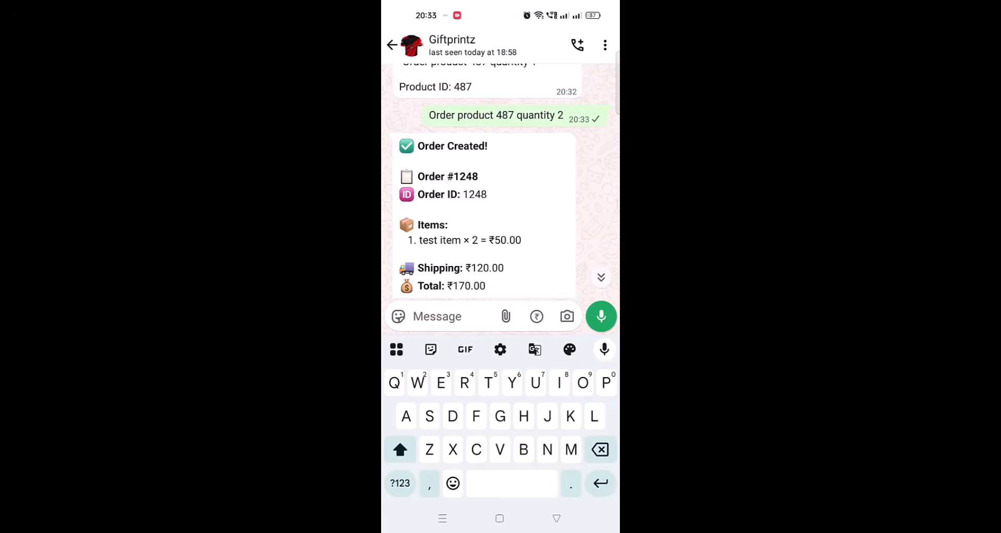
scroll(507, 204, "down", 2)
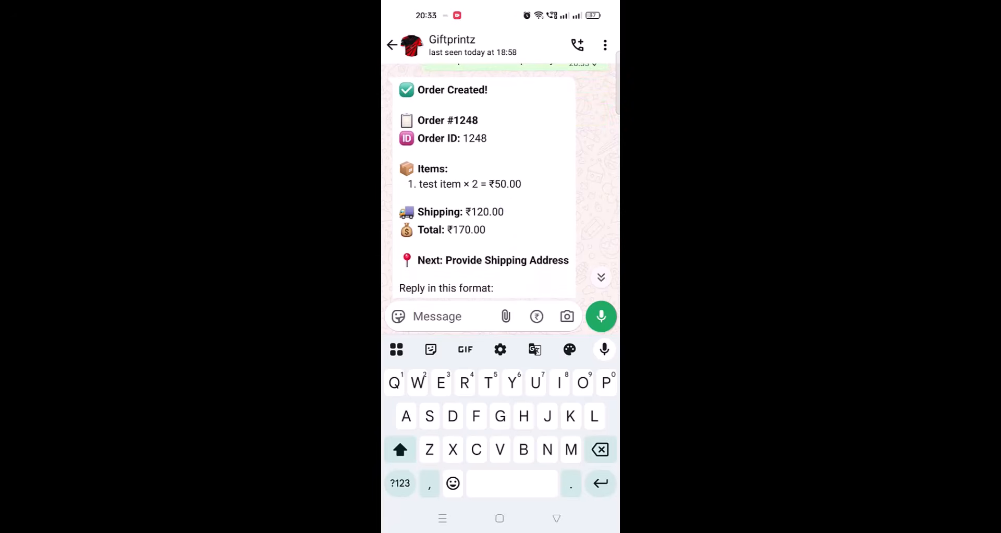
scroll(526, 245, "down", 2)
scroll(509, 252, "down", 4)
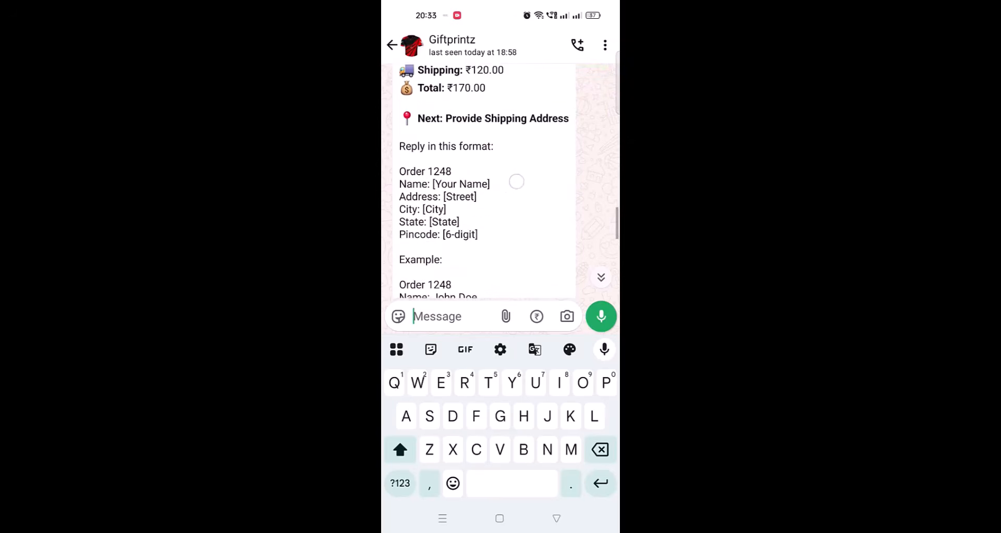
scroll(516, 193, "down", 1)
scroll(505, 205, "down", 1)
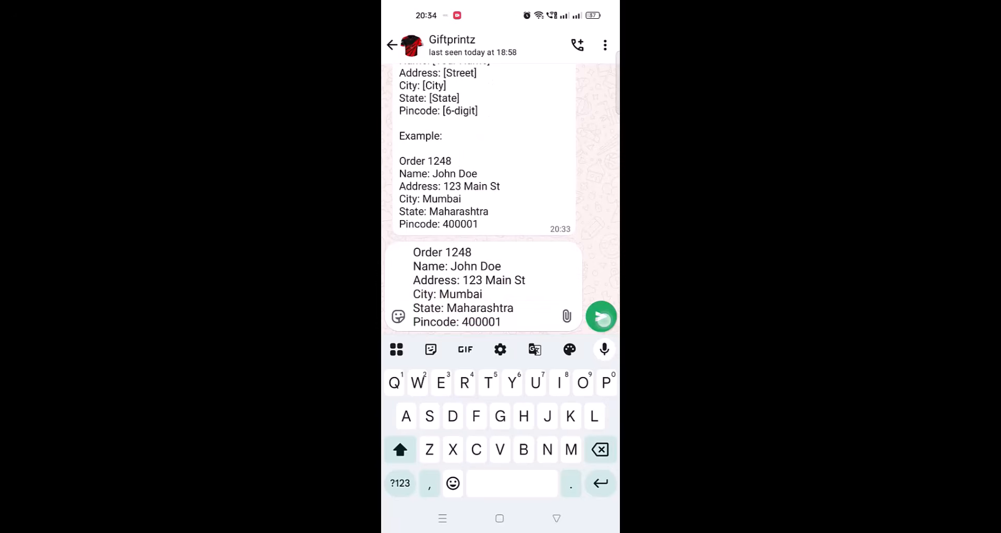
left_click(601, 316)
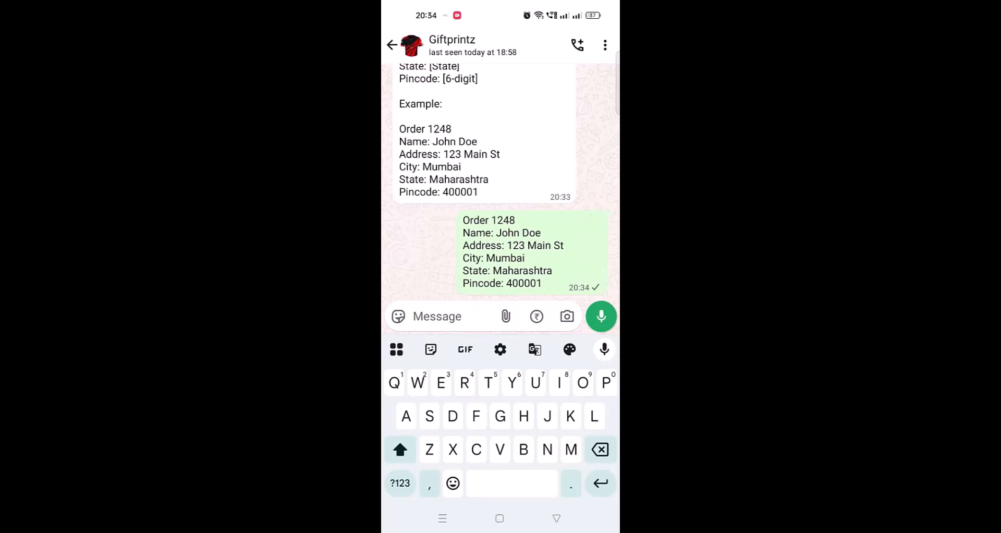
- Read through the order confirmation message and open its Complete Payment link
scroll(487, 180, "up", 5)
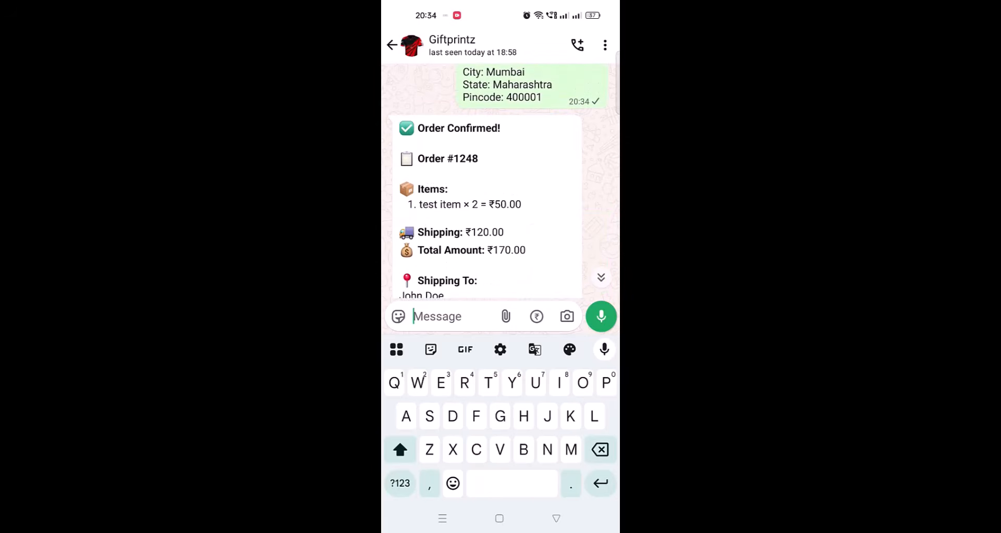
scroll(555, 219, "down", 2)
scroll(538, 183, "down", 7)
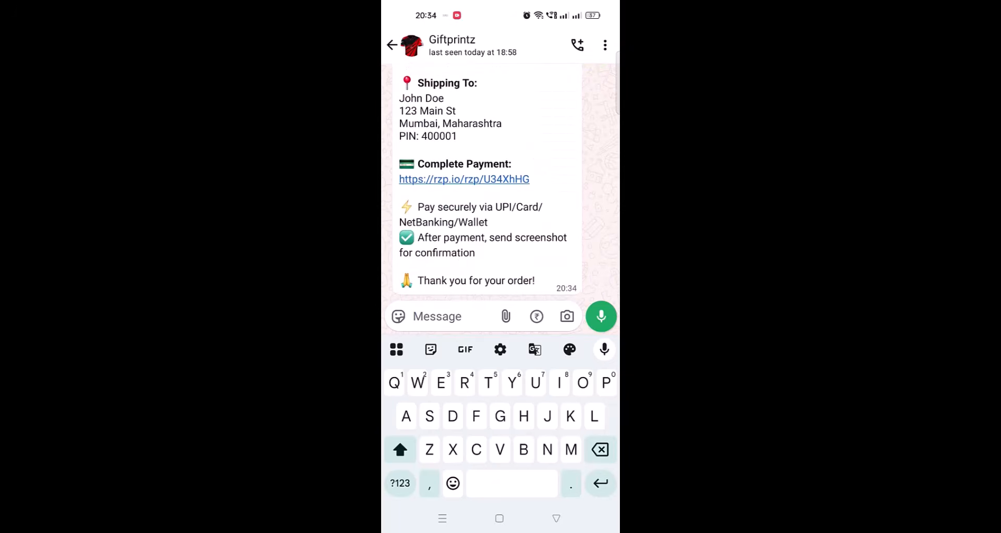
left_click(463, 179)
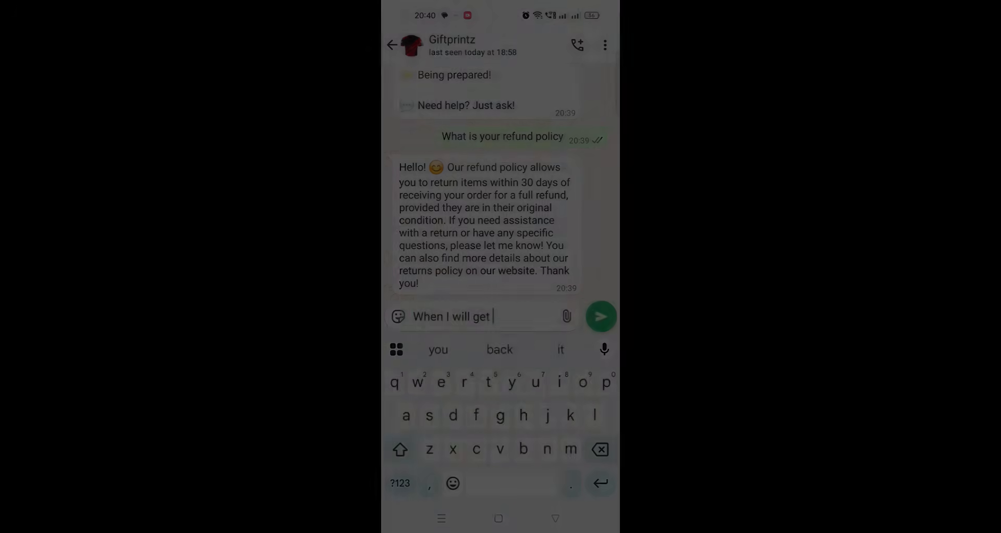
- Send the bot the question "When I will get my order"
type("my ")
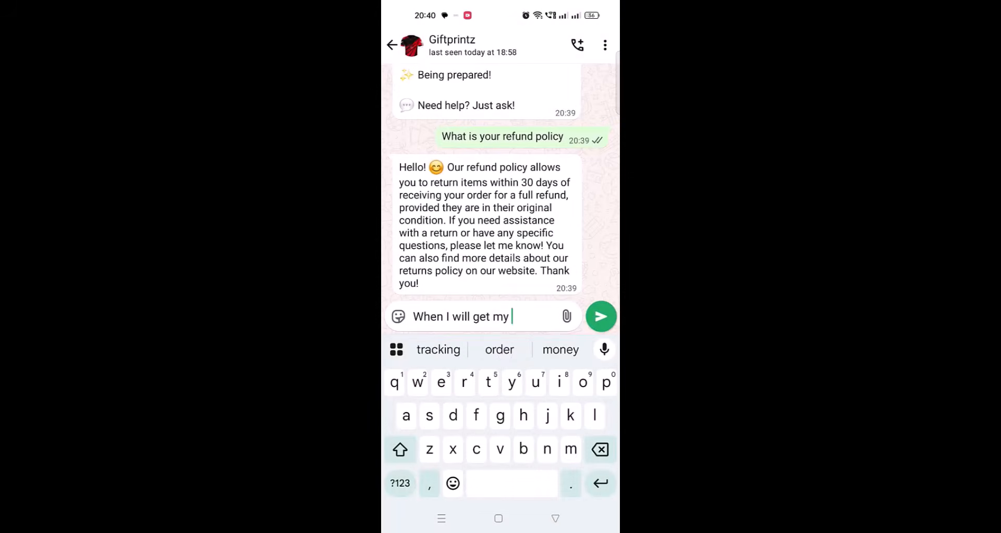
type("order")
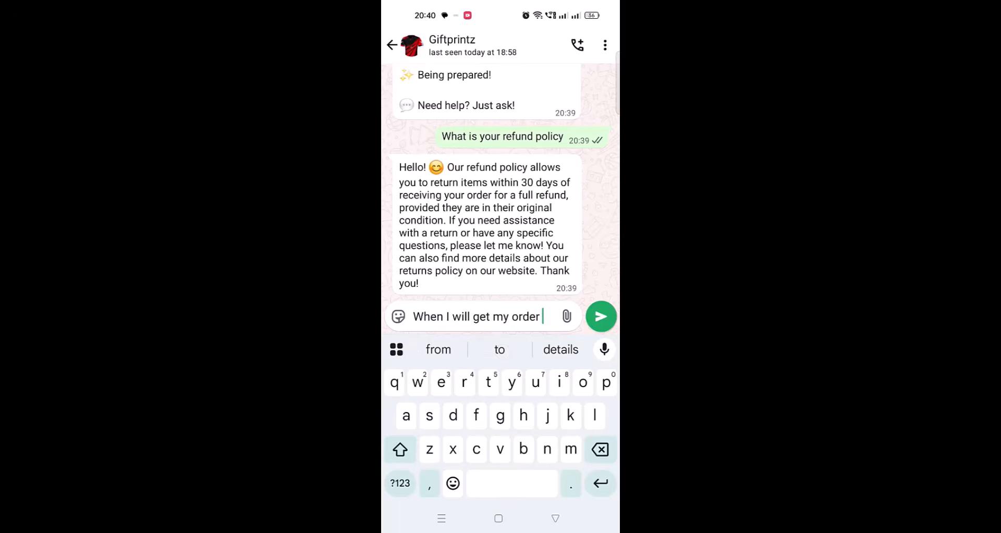
left_click(600, 316)
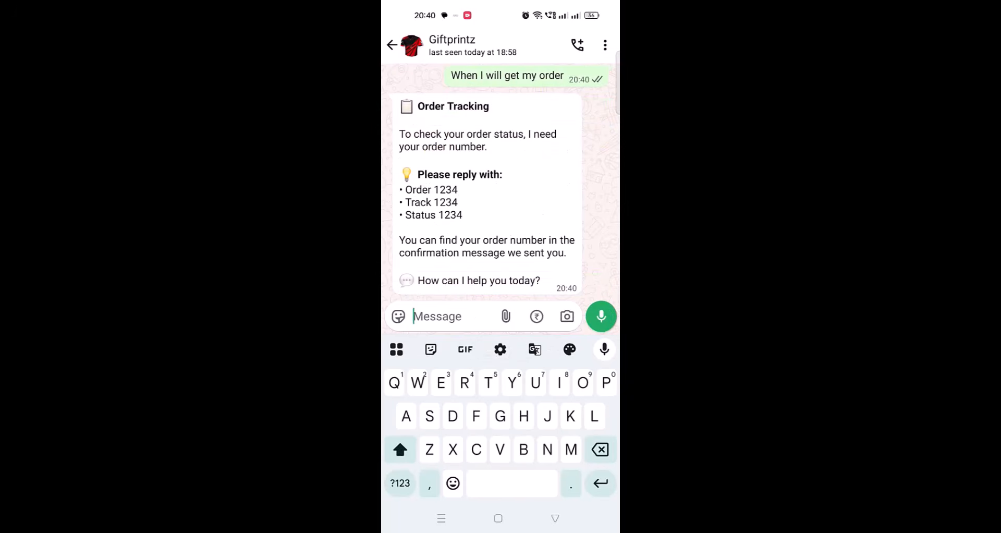